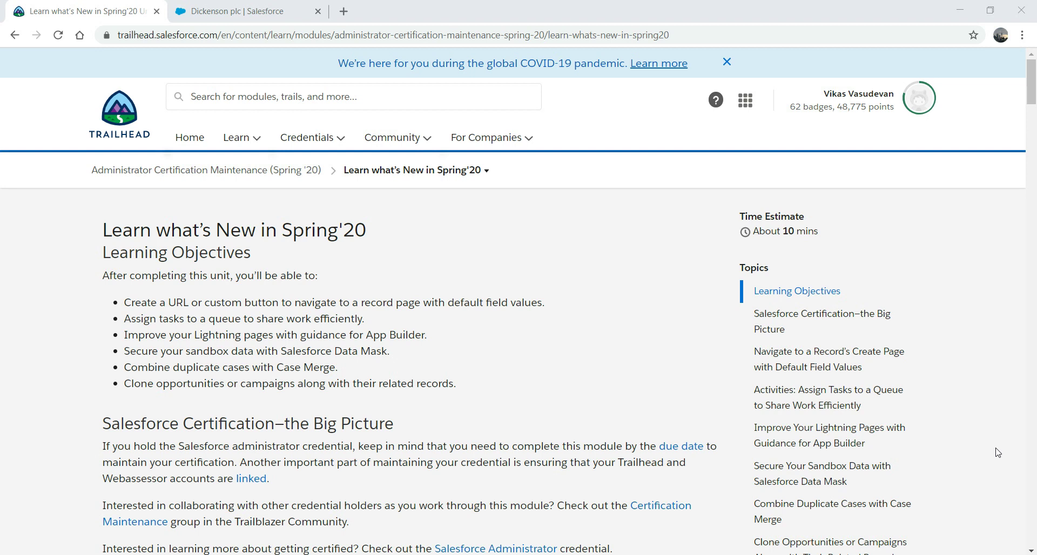
- Switch from Trailhead to Salesforce Setup and open the Account object's Buttons, Links, and Actions in Object Manager
left_click_drag(1022, 88, 1022, 122)
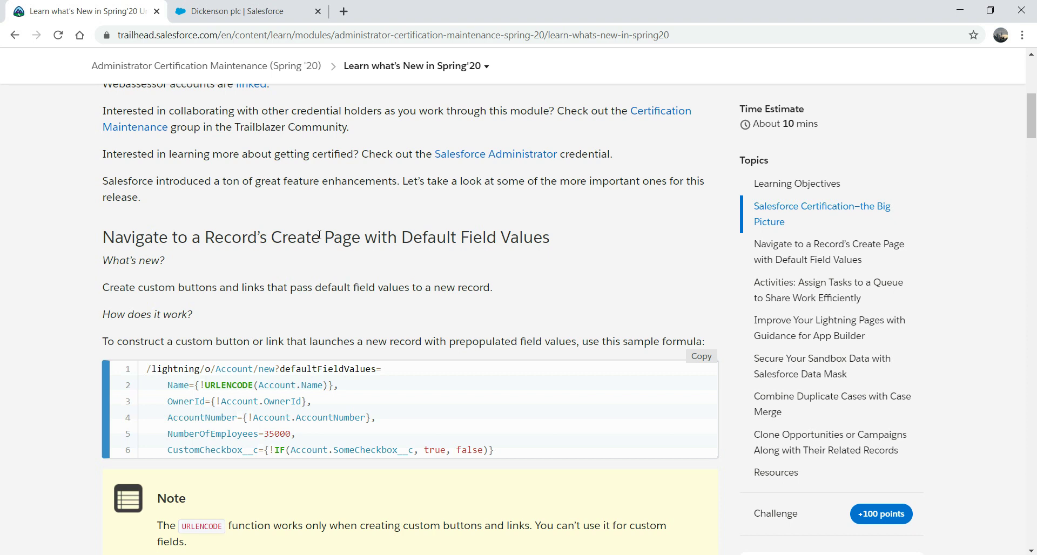
left_click(193, 7)
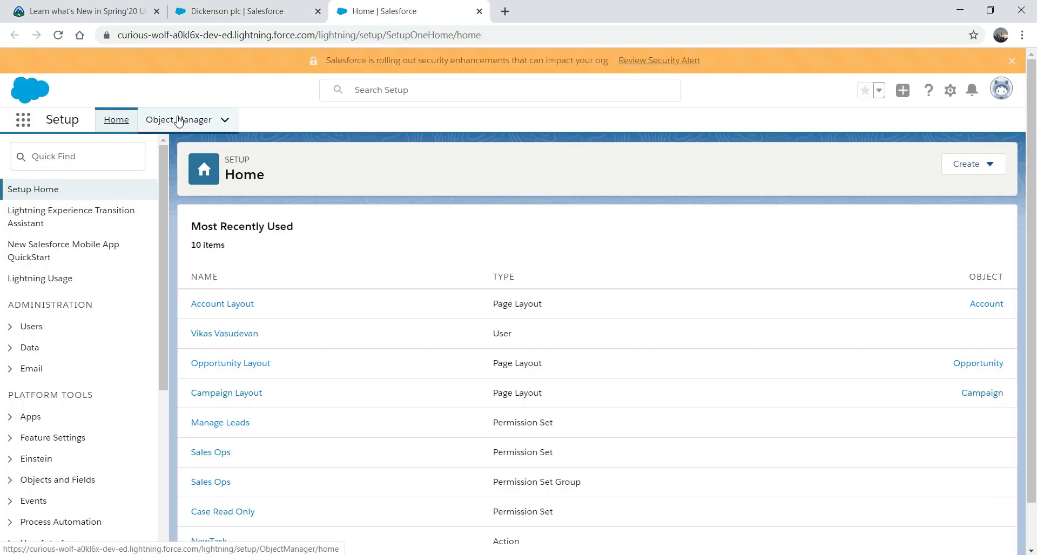
left_click(179, 120)
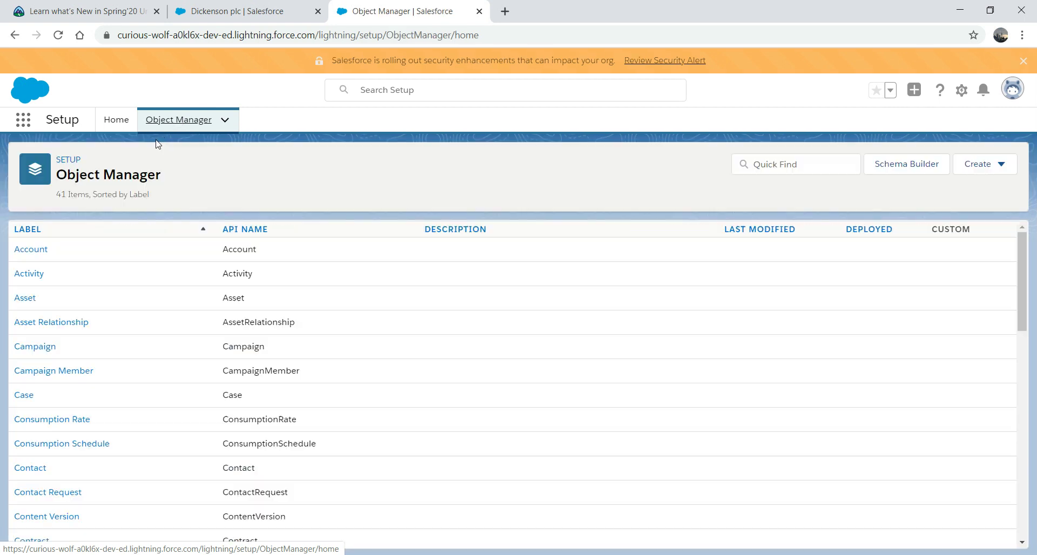
left_click(32, 251)
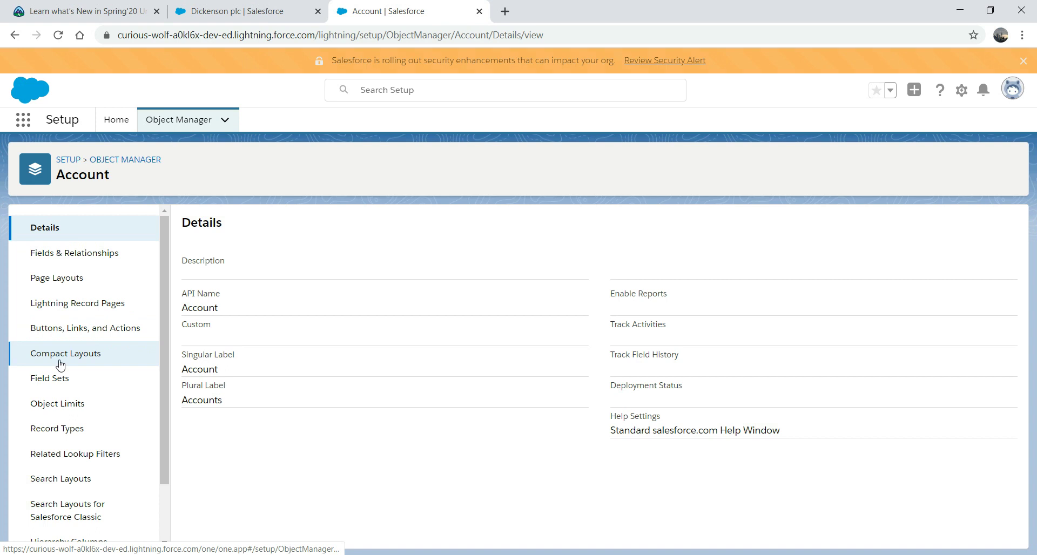
left_click(88, 334)
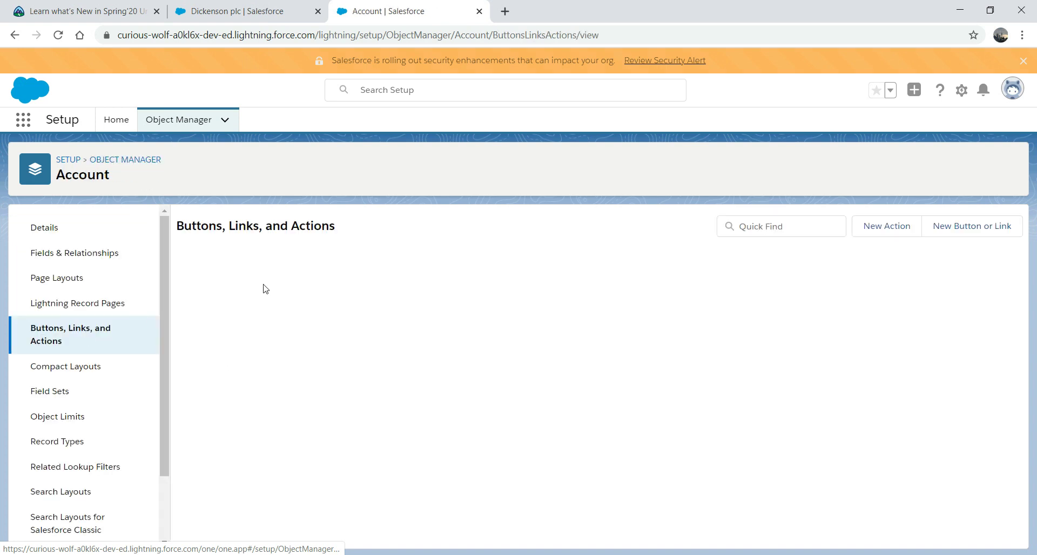
- Search the Account buttons and links for TEST1 and open the test1 custom button for editing
left_click(757, 228)
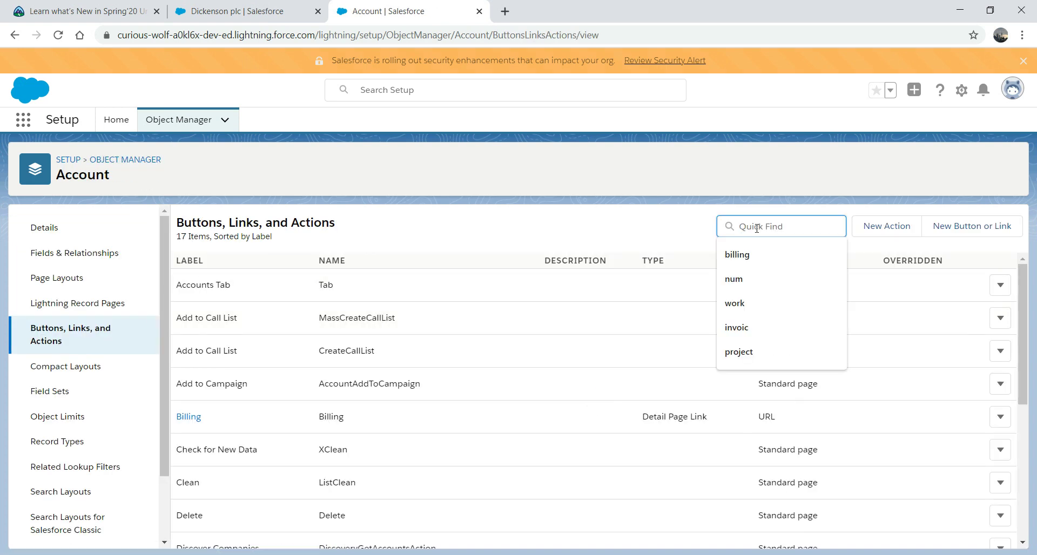
type("TEST1")
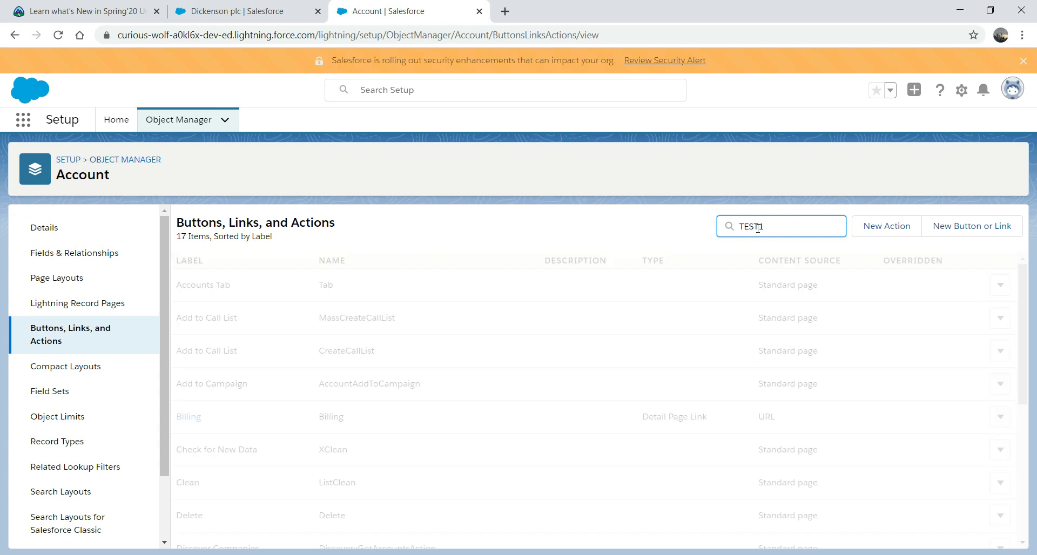
left_click(185, 284)
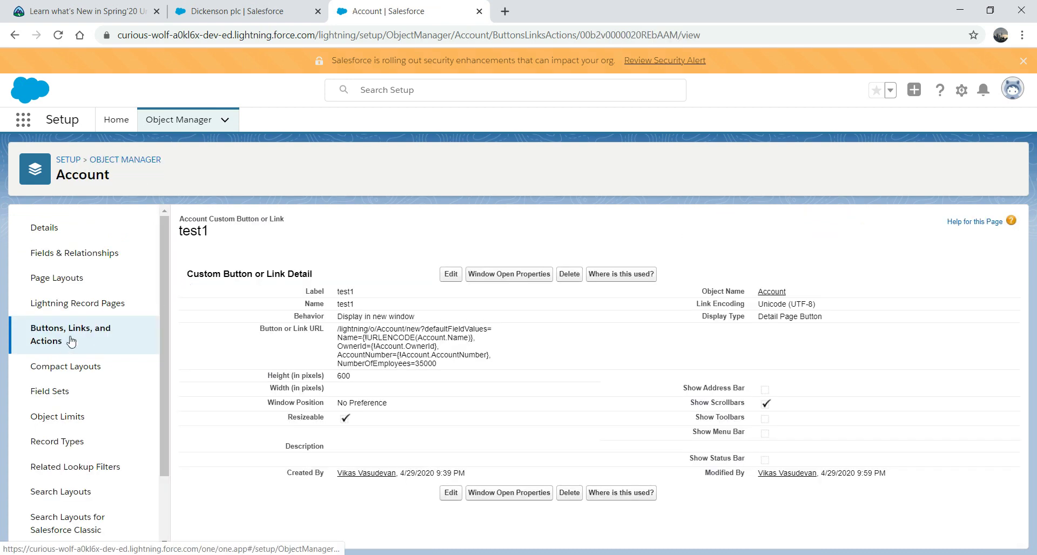
left_click(451, 275)
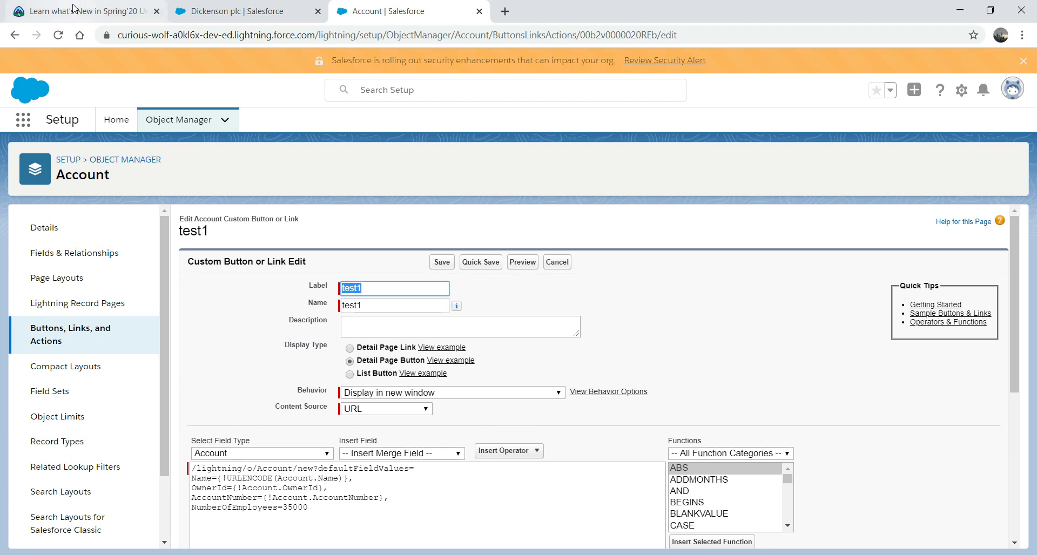
- Compare the SomeCheckbox line of Trailhead's sample formula with the URL formula of the test1 button
key("ctrl+1")
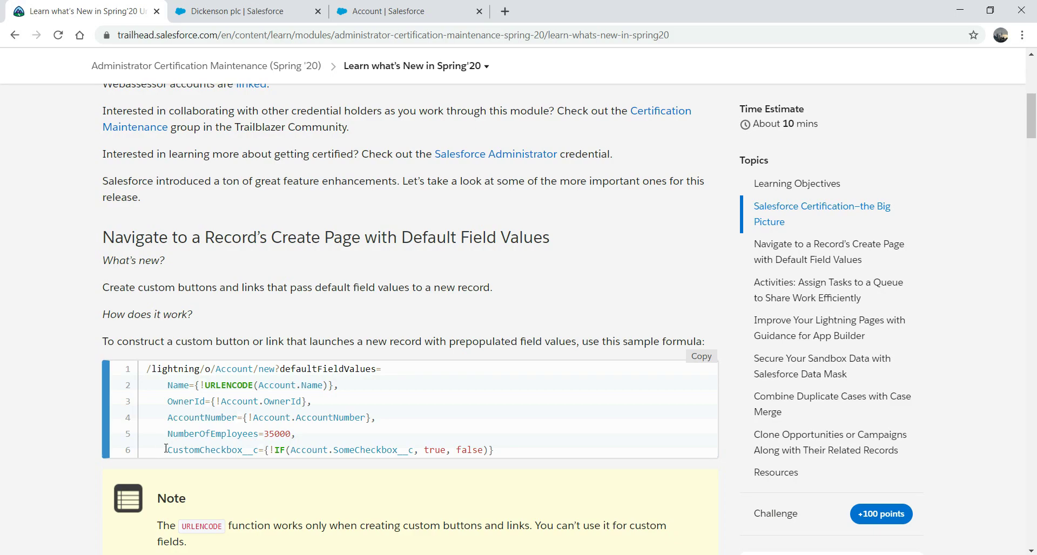
left_click_drag(333, 449, 398, 449)
left_click(255, 5)
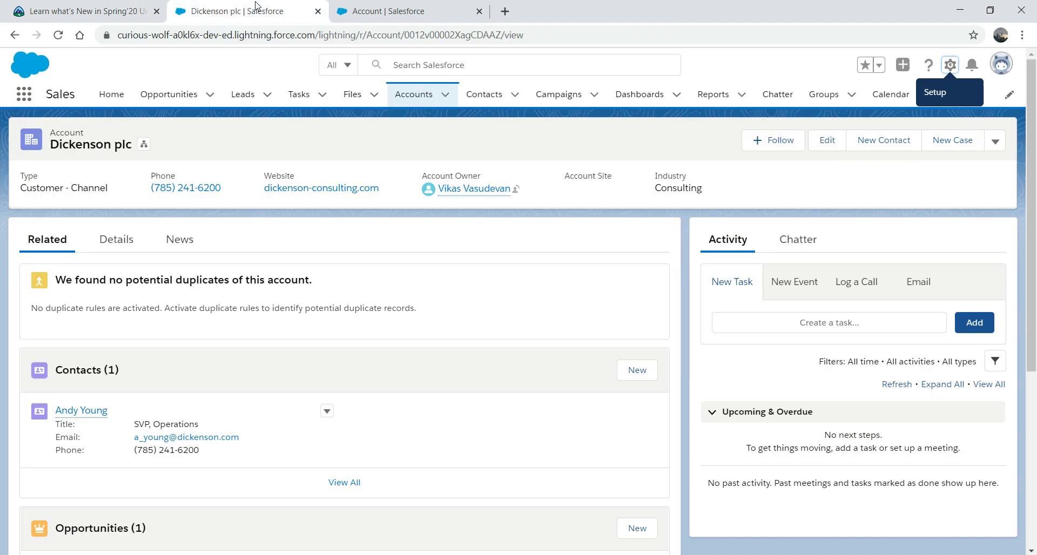
left_click(378, 7)
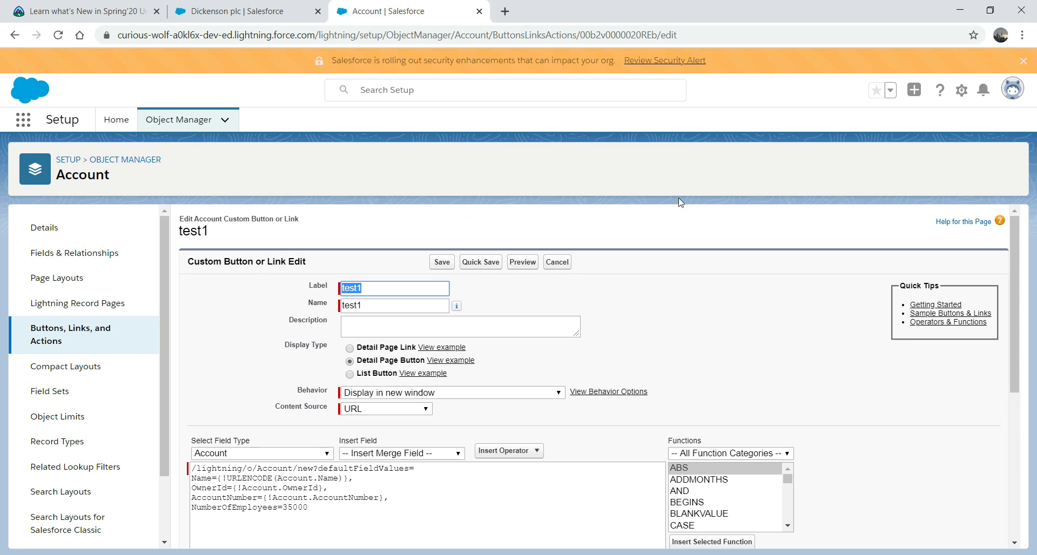
left_click(86, 11)
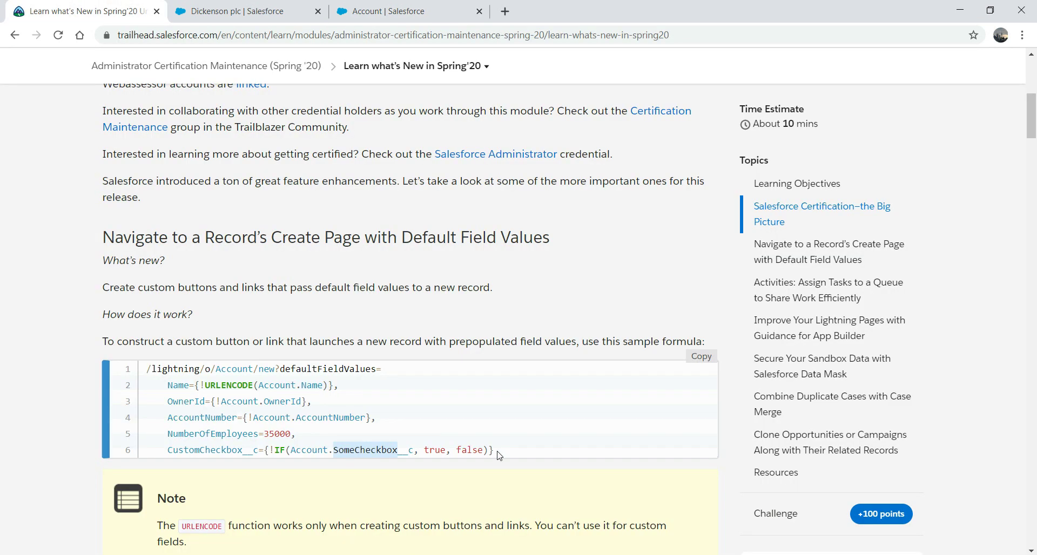
- Copy the complete sample formula from Trailhead and paste it below the existing URL formula of the test1 button in Salesforce
left_click_drag(499, 454, 141, 375)
key("ctrl+c")
key("ctrl+Tab")
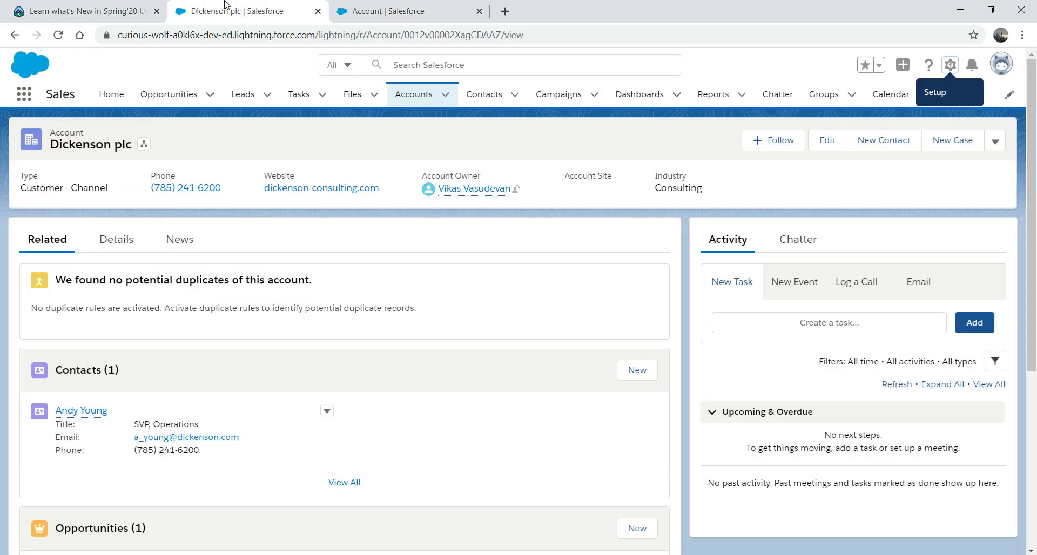
left_click(396, 8)
left_click(320, 509)
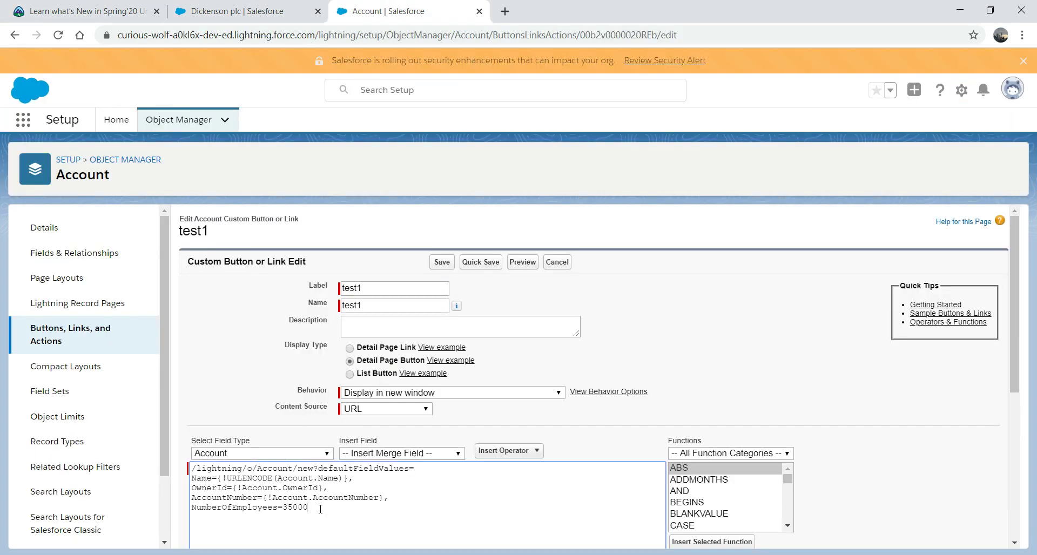
key("Return")
key("ctrl+v")
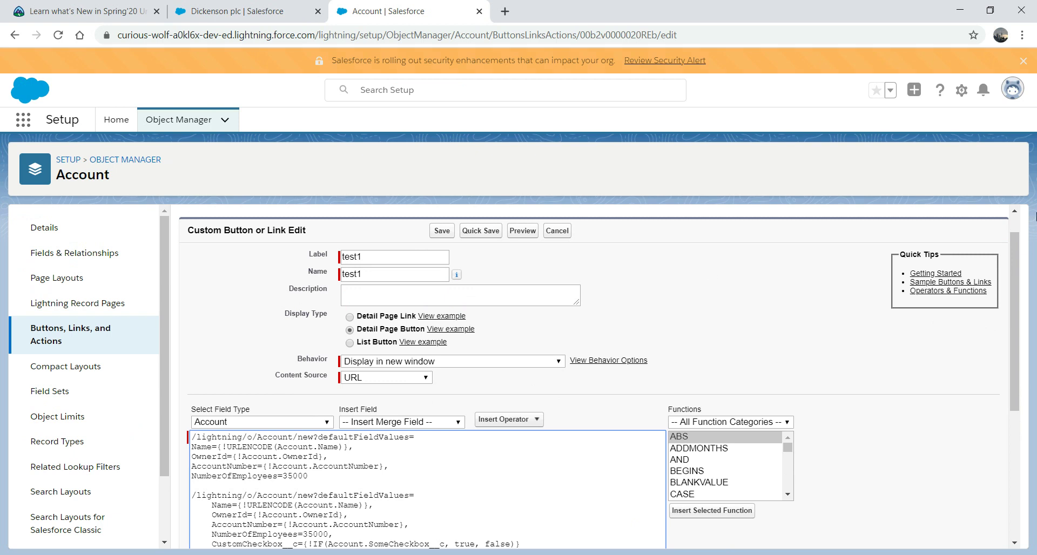
- Delete the pasted sample formula from the test1 button's URL and leave the button editor without saving
scroll(1010, 272, "down", 1)
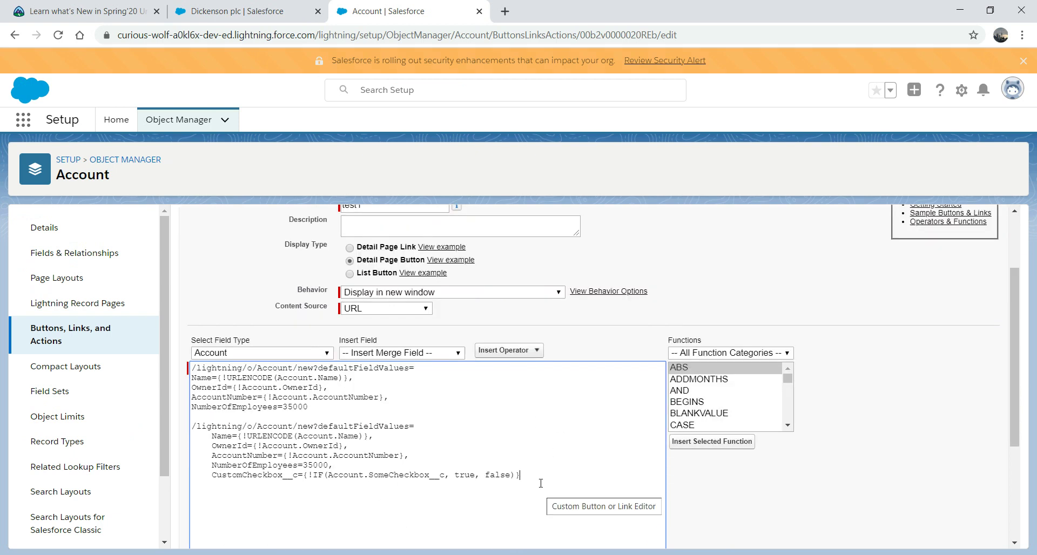
left_click_drag(534, 482, 191, 428)
left_click(302, 493)
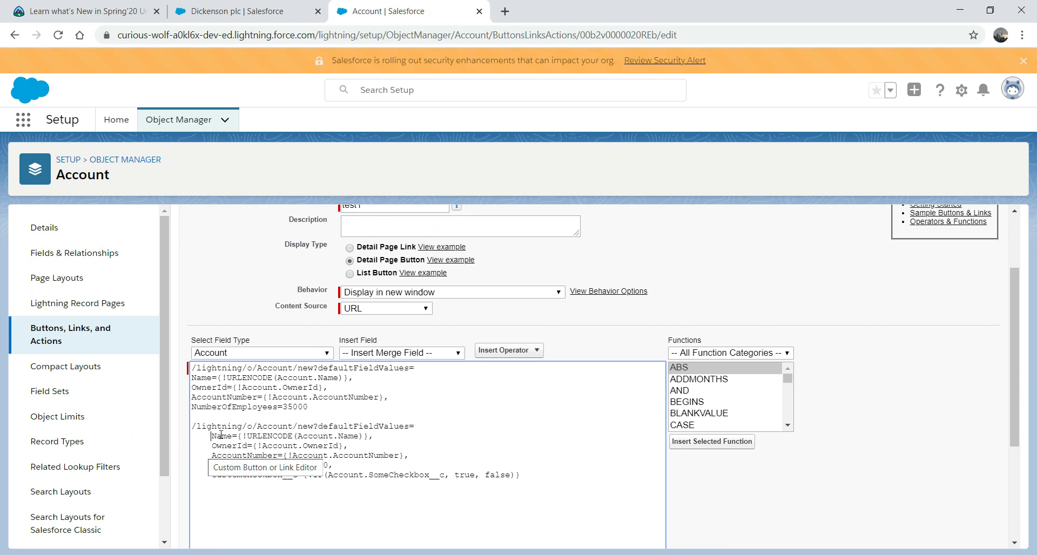
left_click_drag(212, 436, 188, 441)
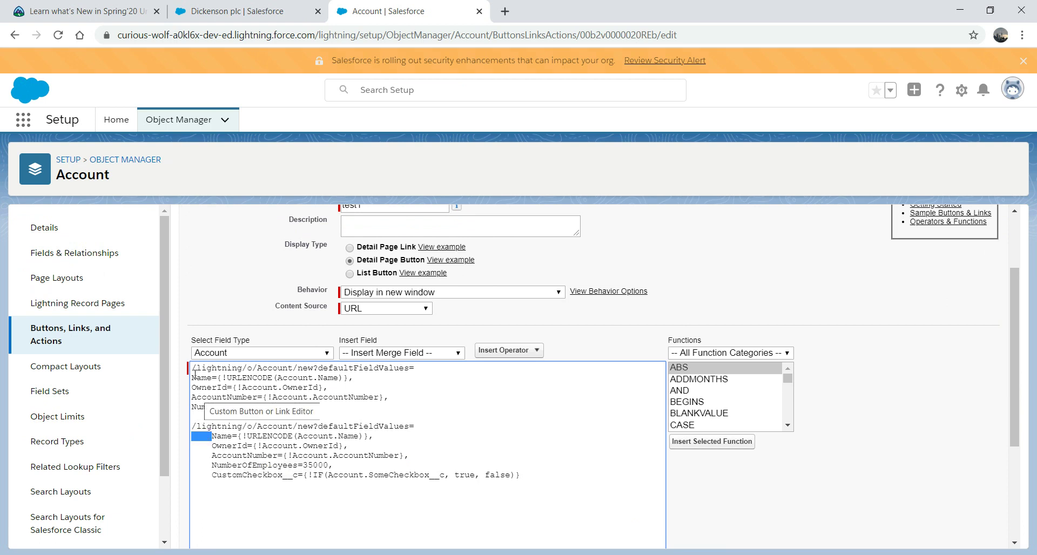
left_click_drag(536, 478, 203, 419)
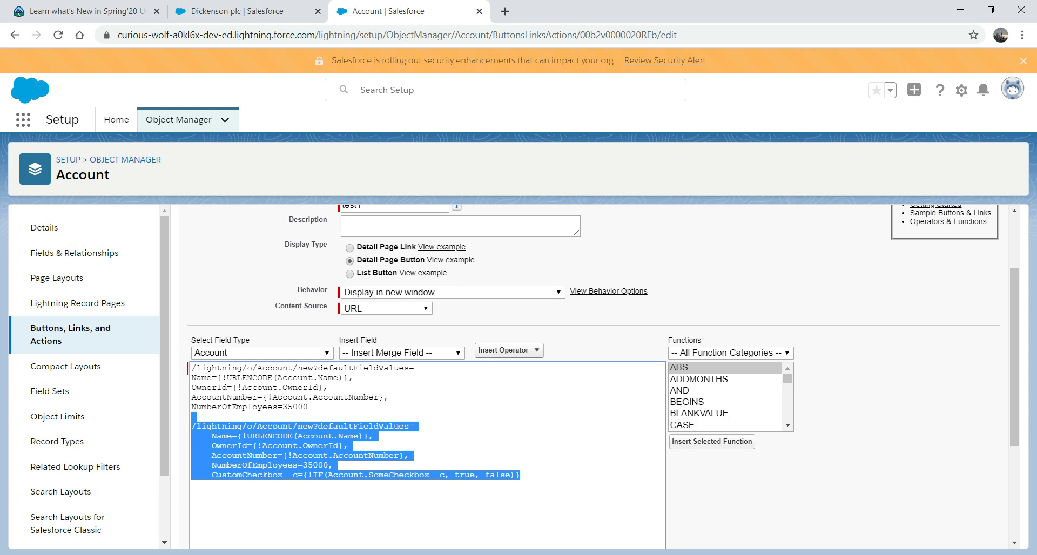
key("BackSpace")
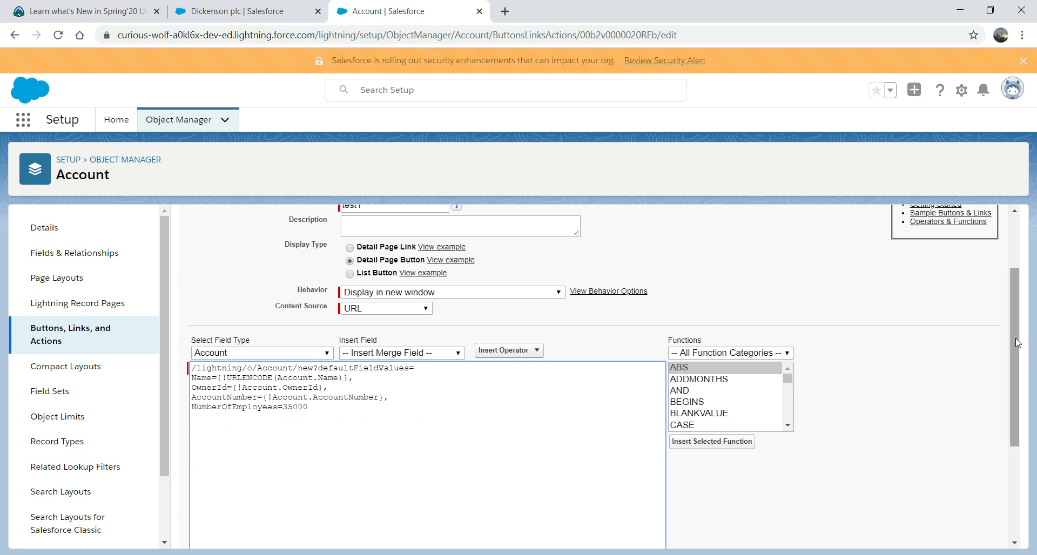
left_click_drag(1015, 338, 1017, 271)
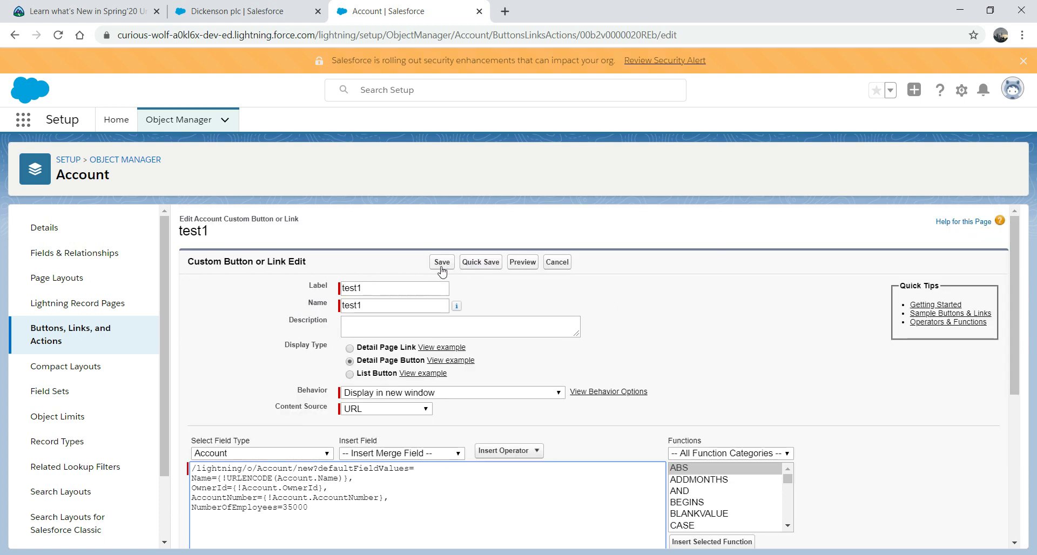
left_click(559, 263)
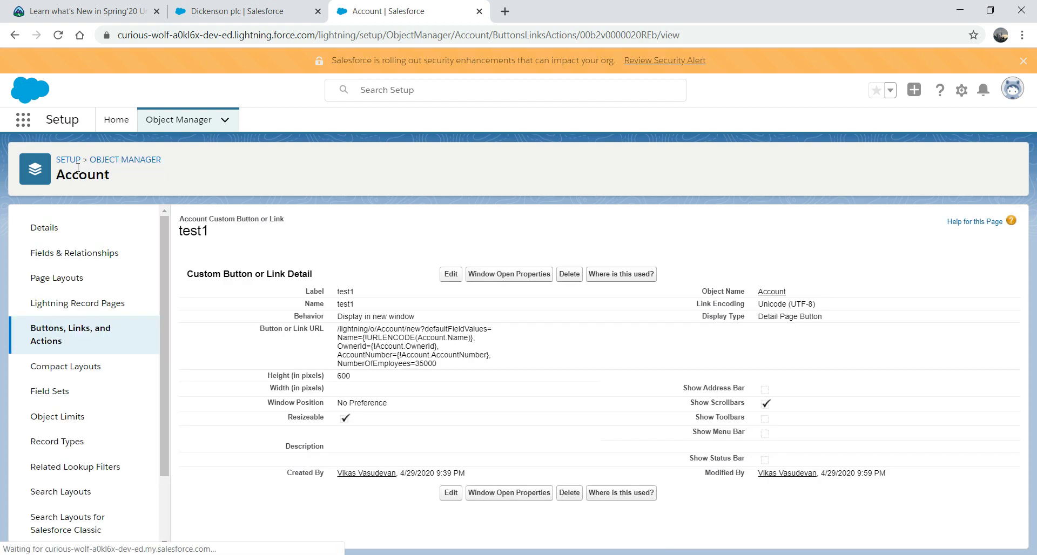
- Find Accounts in the App Launcher with ACC and open the Dickenson plc account record
left_click(23, 125)
type("AC")
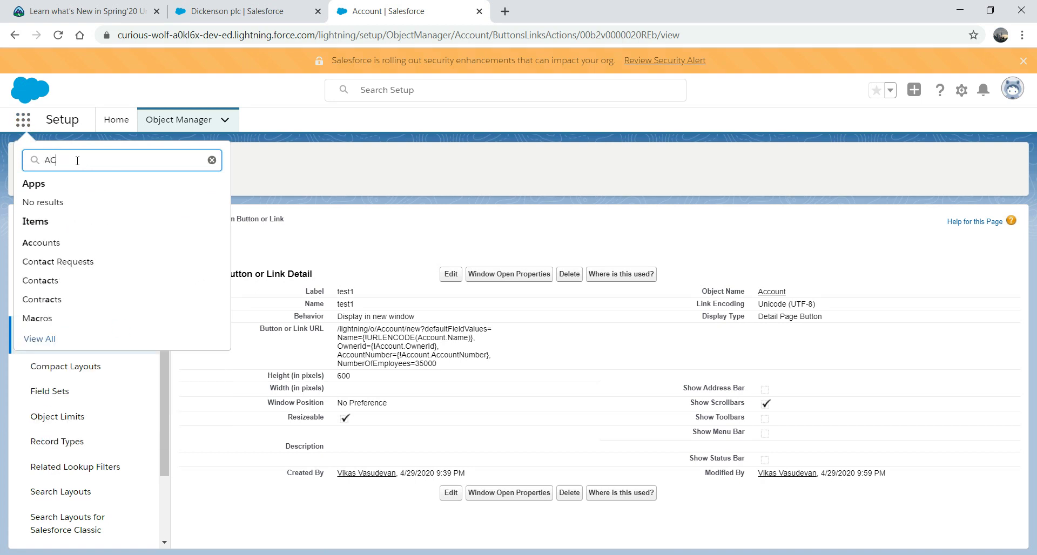
type("C")
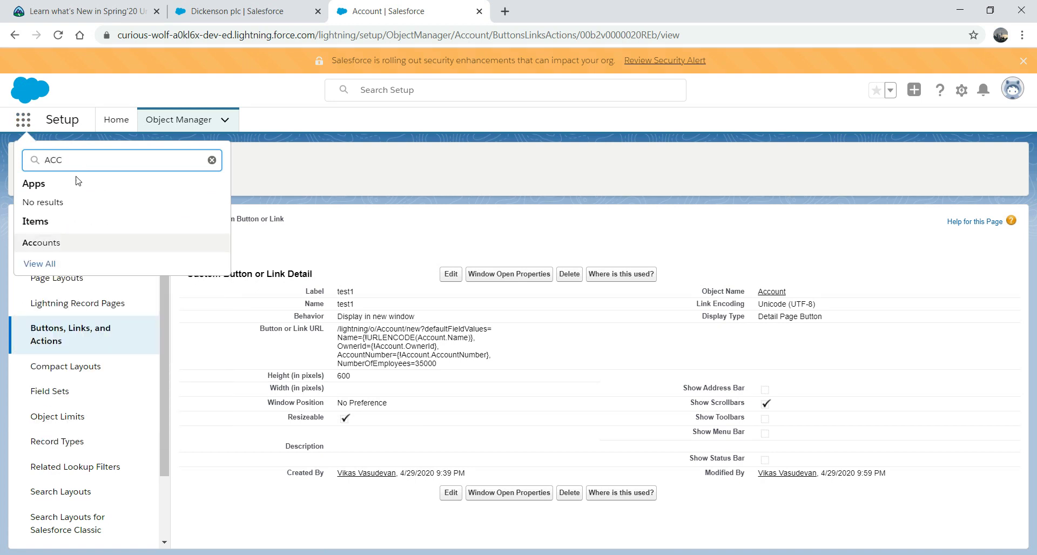
left_click(47, 245)
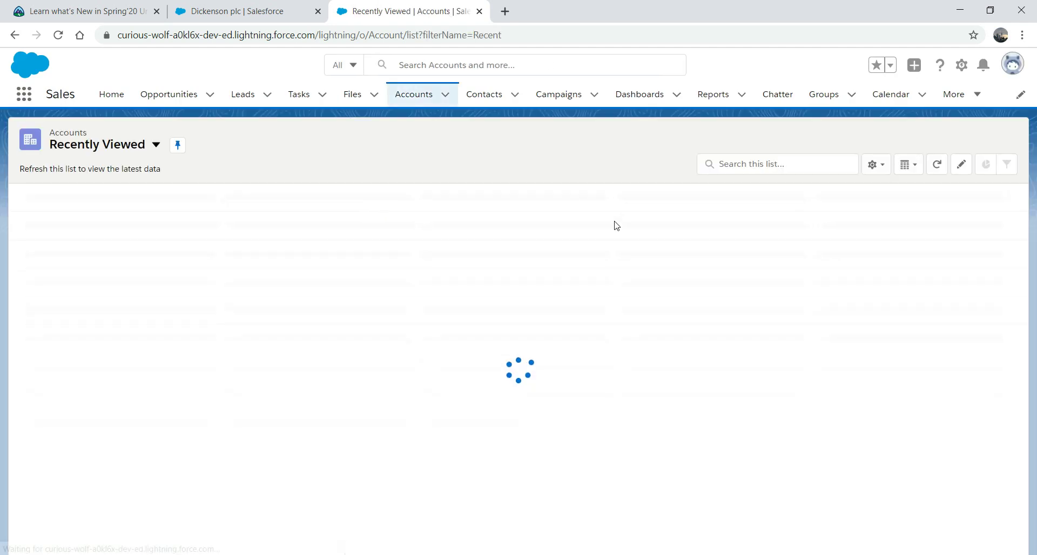
left_click(103, 216)
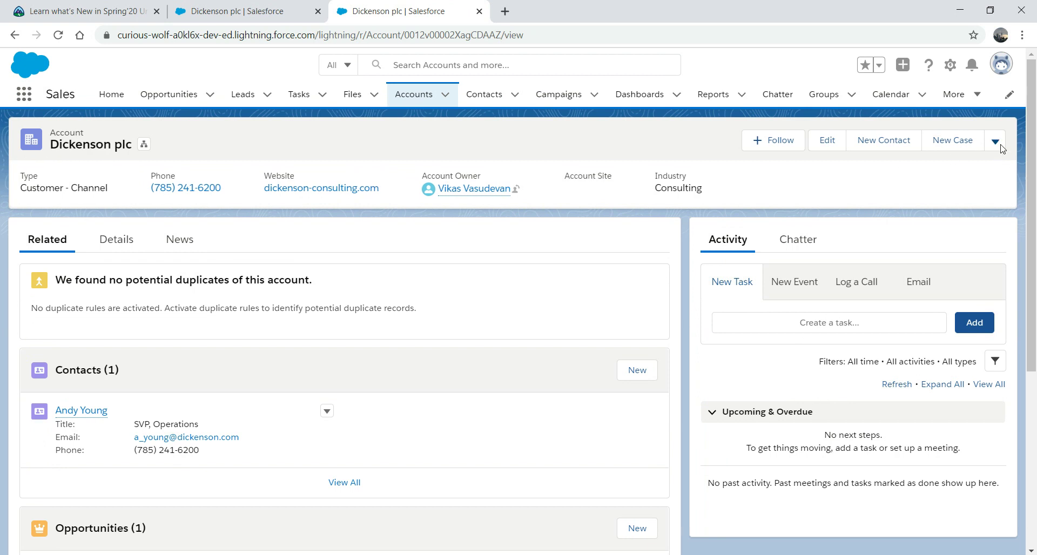
- Examine the Dickenson plc account's available actions and detail fields, and compare them with the sample formula on Trailhead
left_click(996, 145)
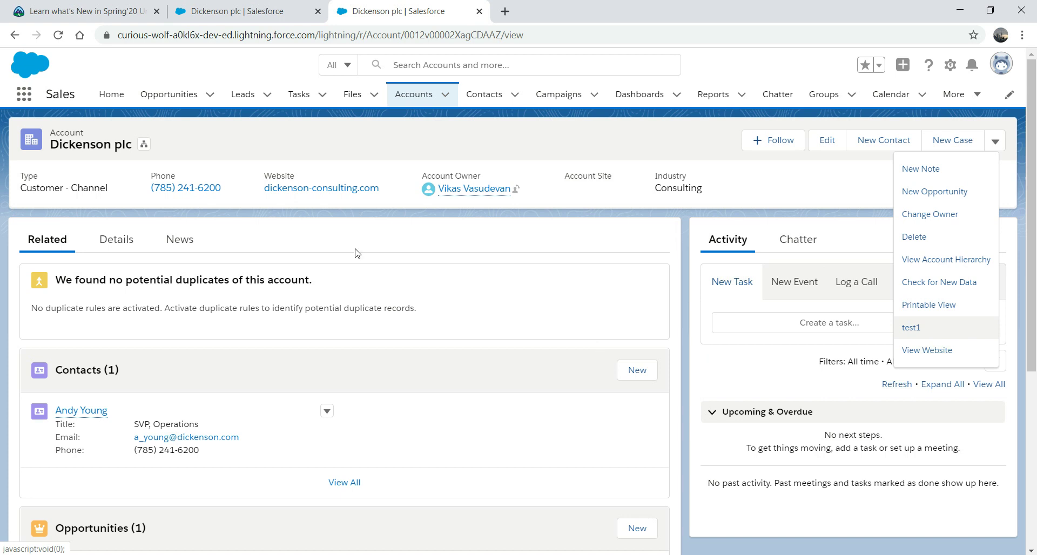
left_click(124, 251)
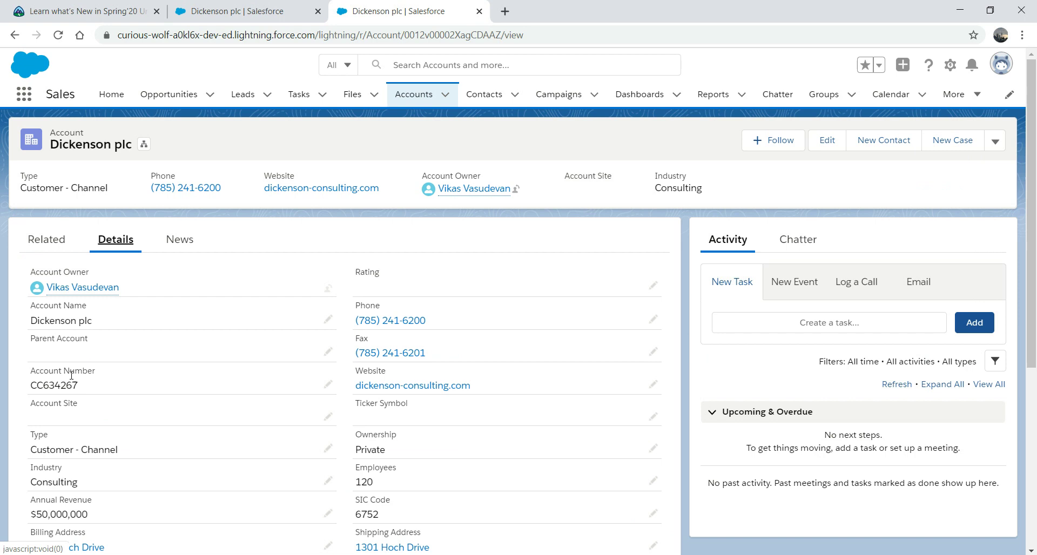
left_click(60, 10)
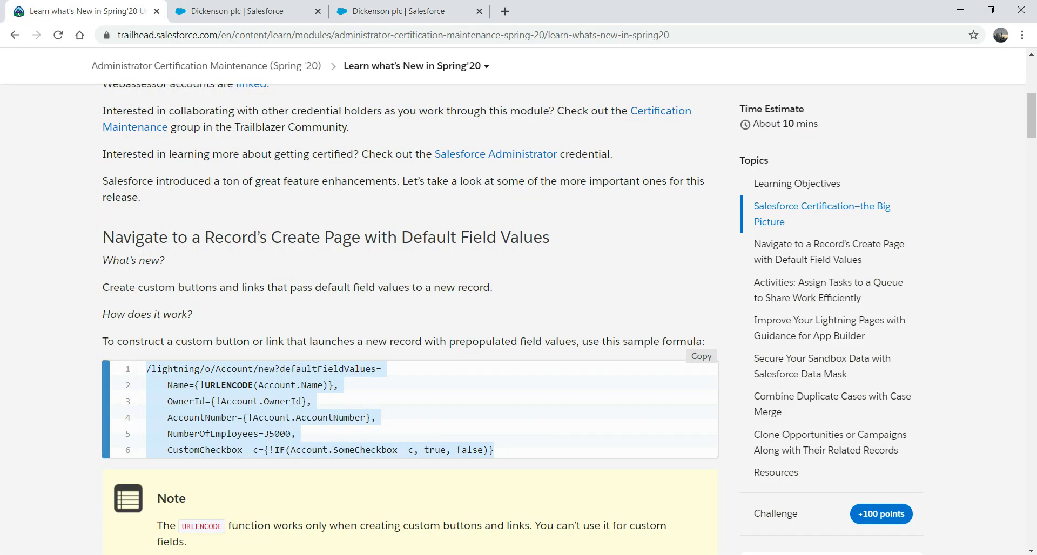
left_click(376, 12)
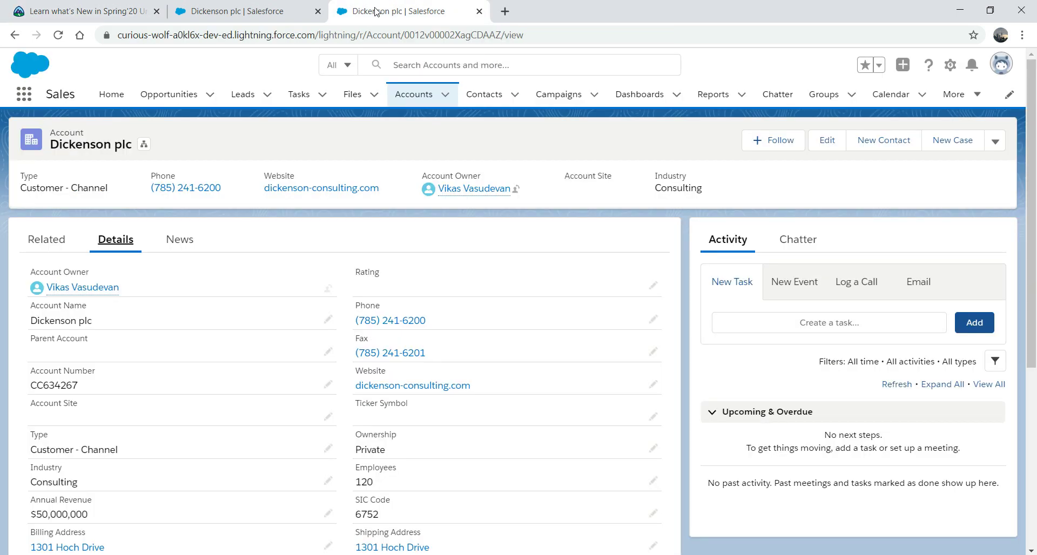
- Run the test1 action on the Dickenson plc account, check the prefilled New Account form, and close it without saving
left_click(995, 142)
left_click(919, 329)
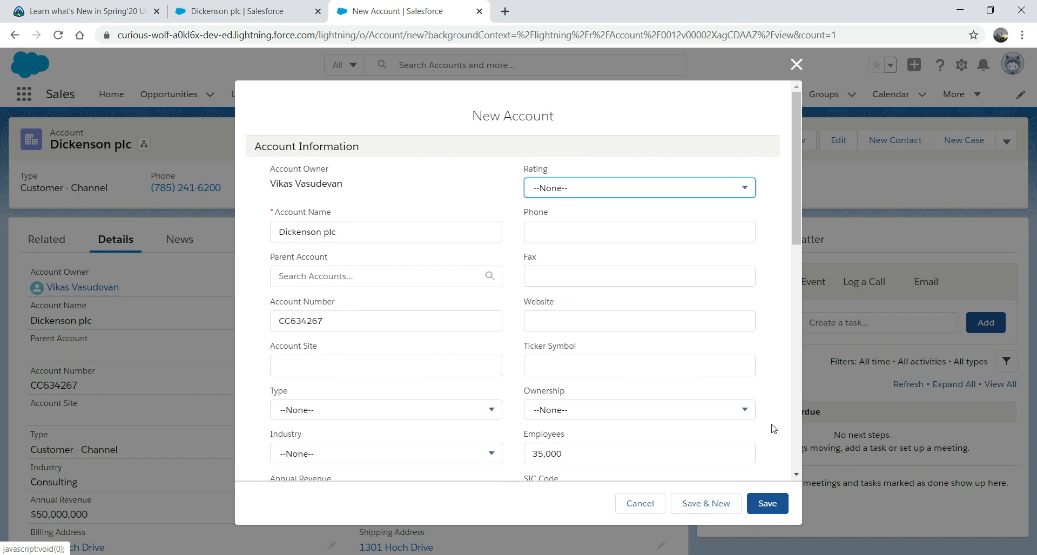
left_click(793, 68)
- Review Trailhead's section on assigning tasks to a queue, and return to the Dickenson plc account in Salesforce
left_click(81, 11)
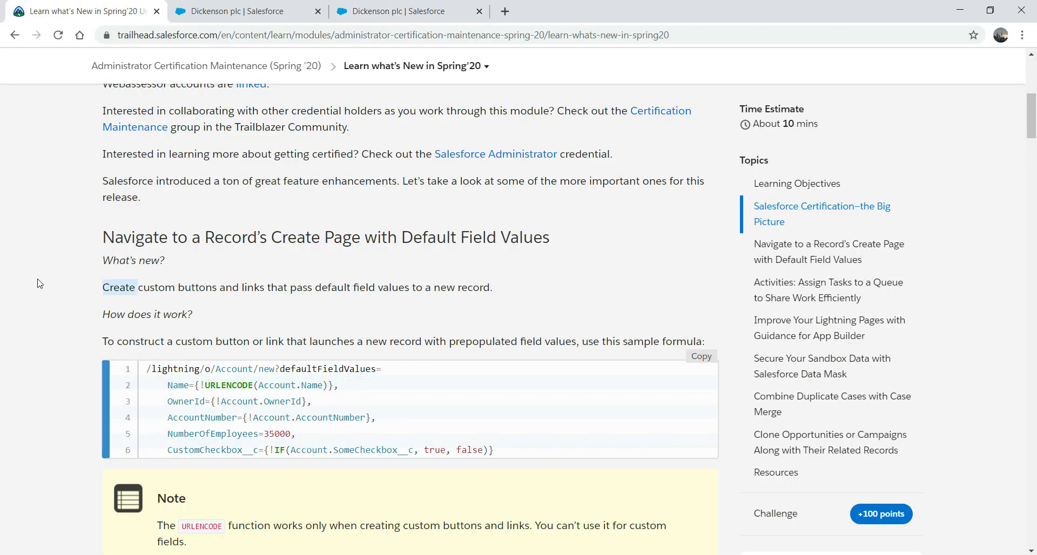
scroll(39, 284, "down", 8)
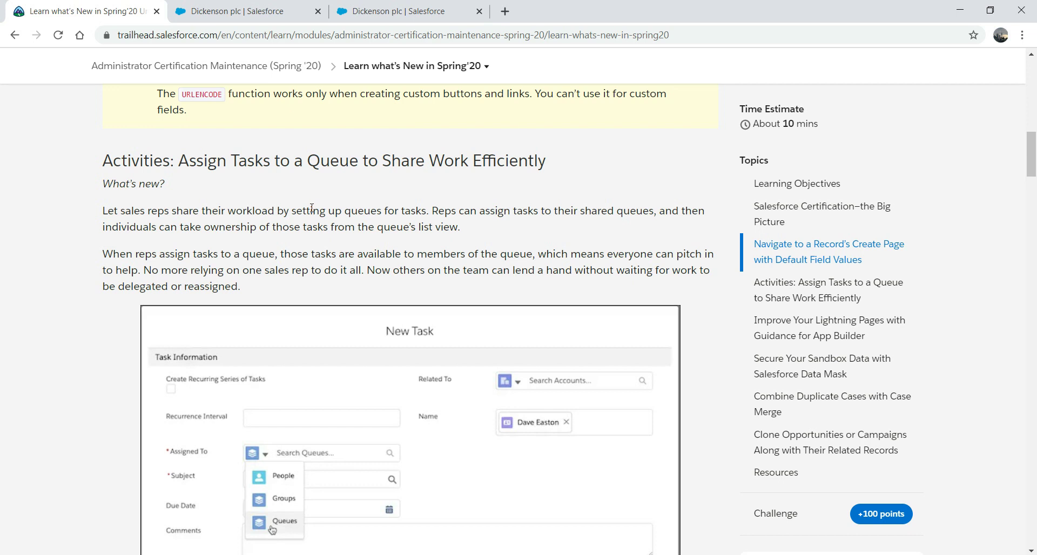
left_click(389, 8)
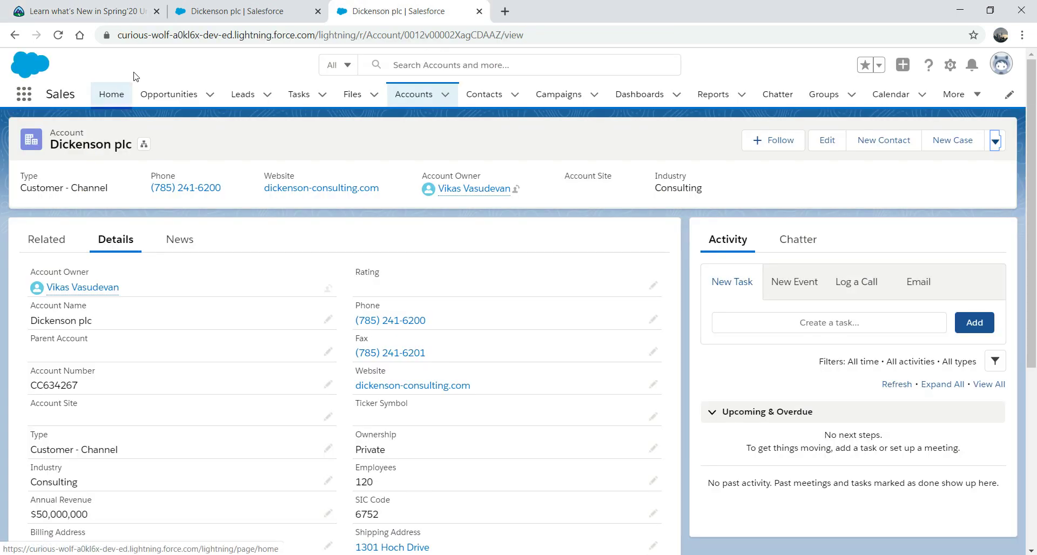
- Find Tasks in the App Launcher with TASK and start a new task
left_click(24, 95)
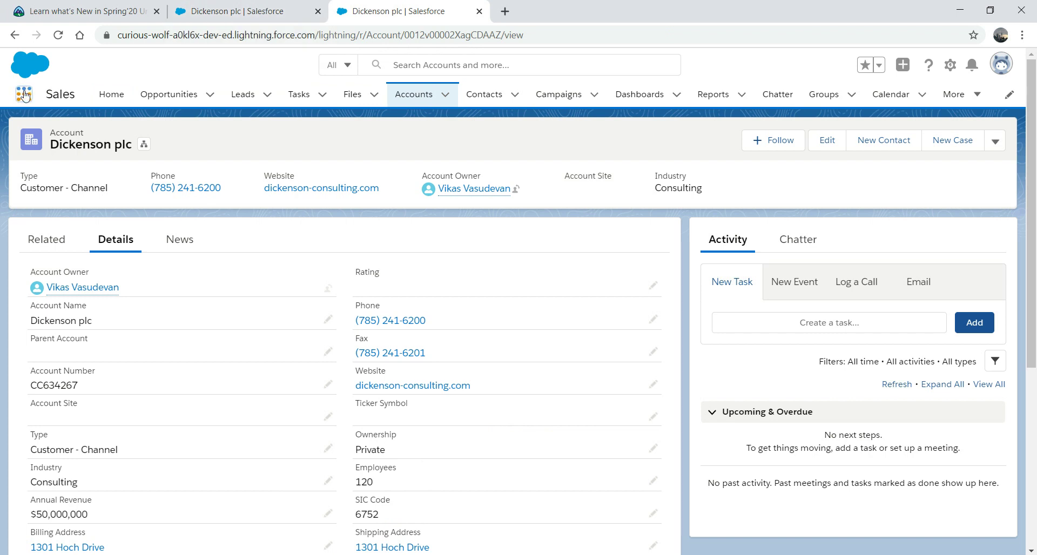
type("TASK")
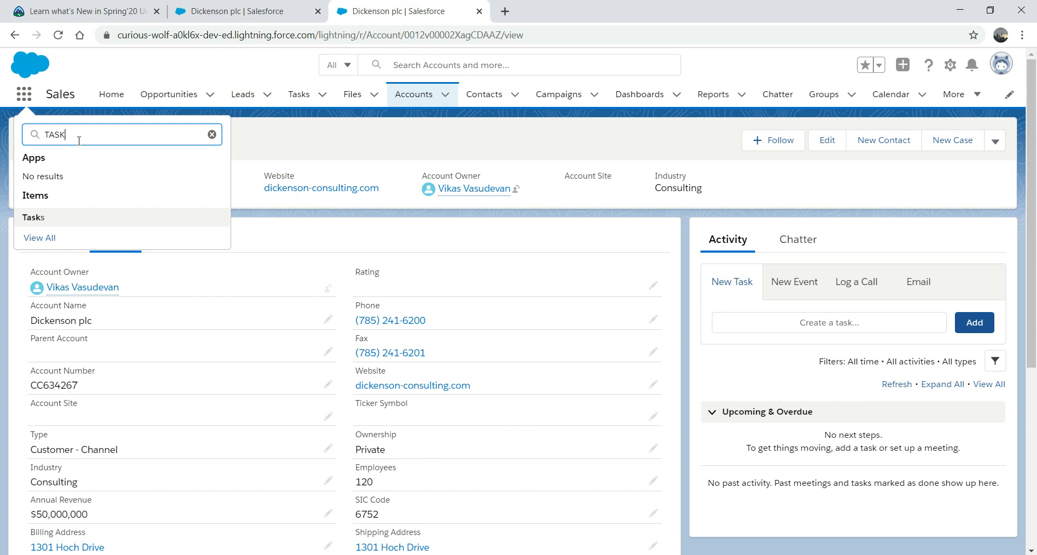
left_click(36, 217)
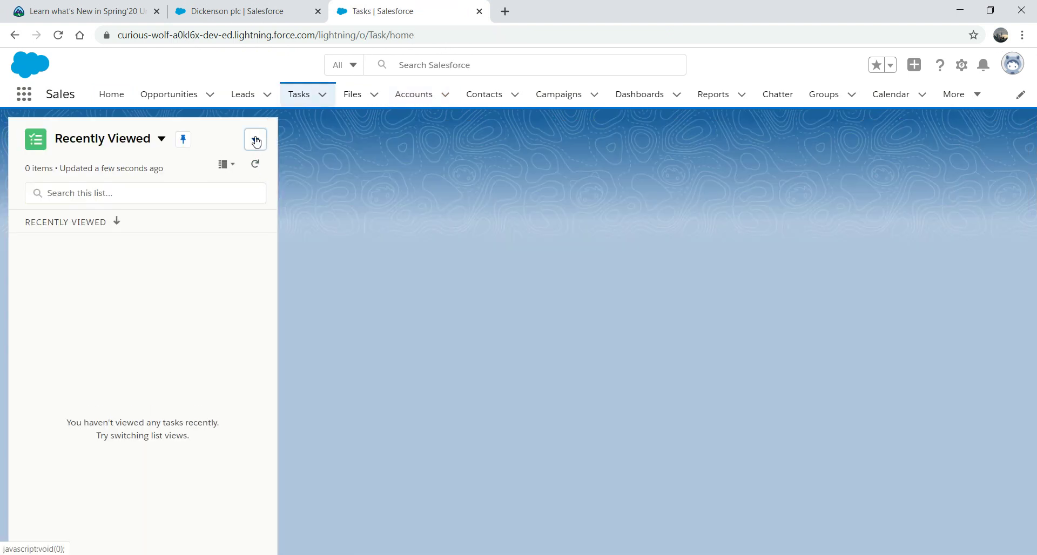
left_click(256, 141)
left_click(235, 168)
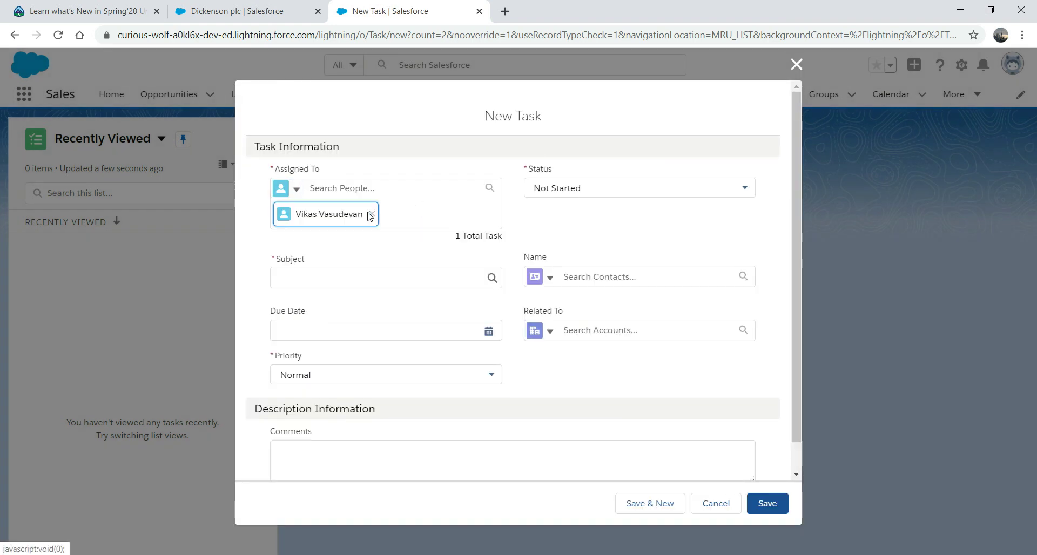
- Clear the new task's assignee, check that Queues is offered as an assignee type, and close the form without saving
left_click(370, 216)
left_click(296, 195)
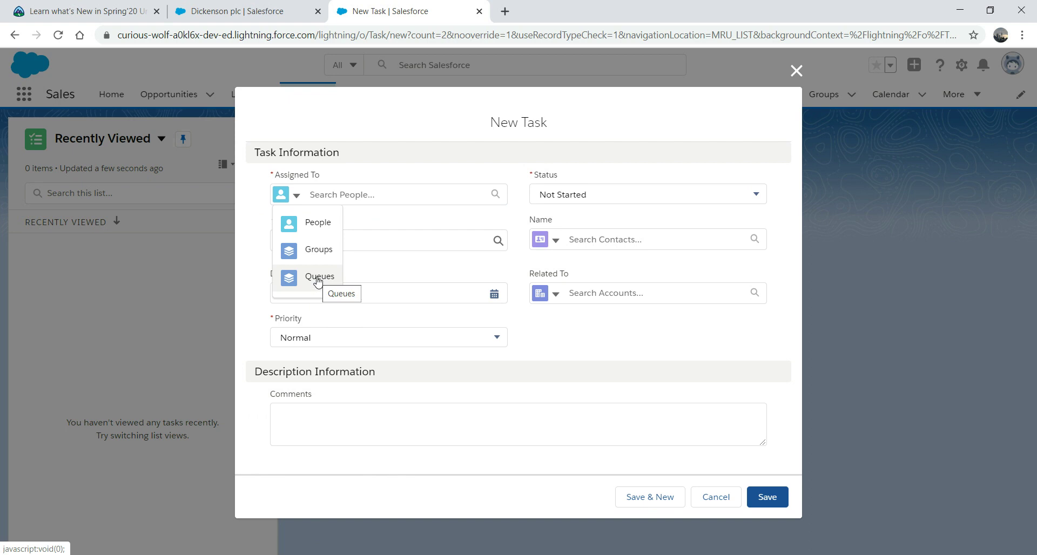
left_click(795, 71)
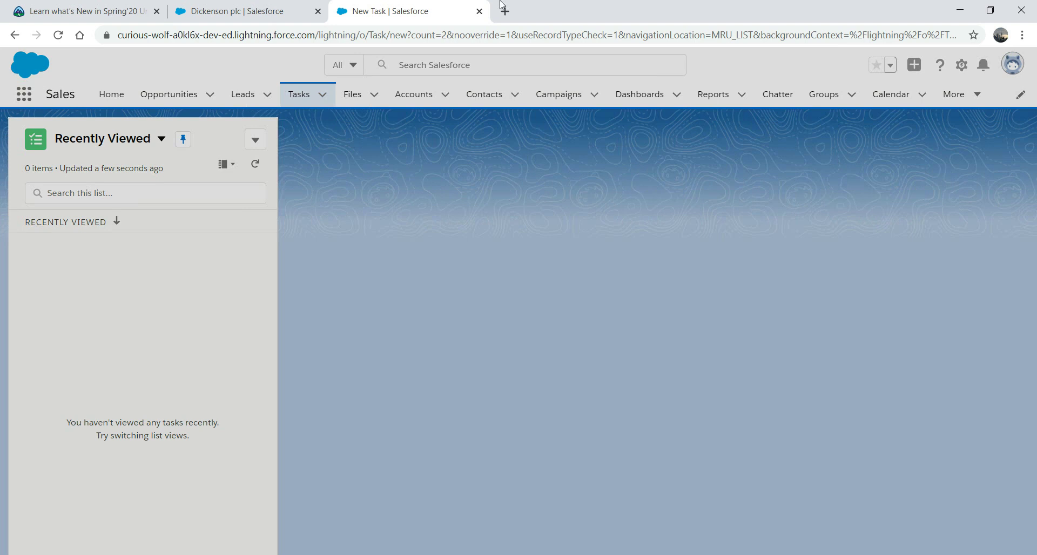
- Review Trailhead's section on improving Lightning pages with Guidance for App Builder
left_click(80, 8)
scroll(59, 257, "down", 3)
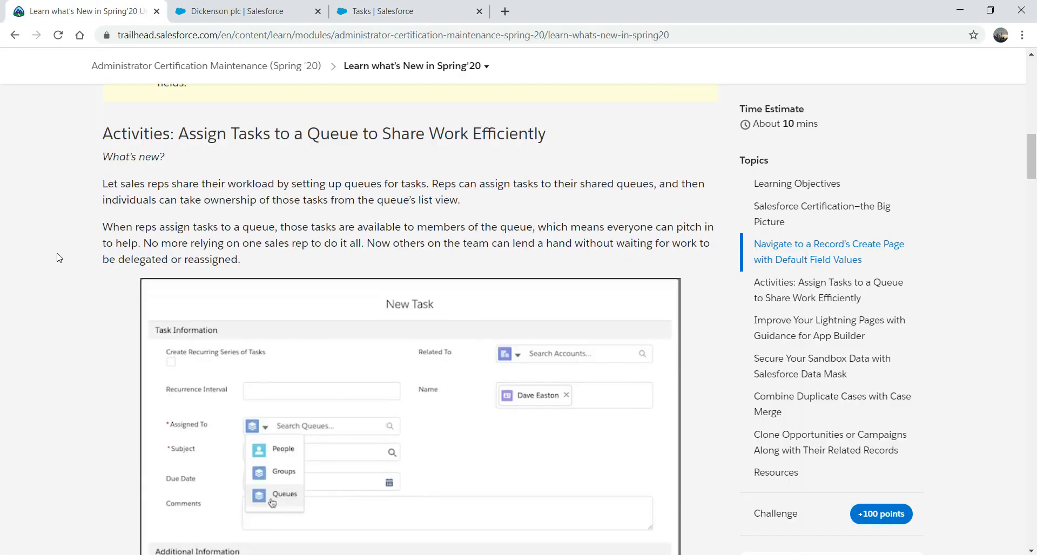
scroll(59, 258, "down", 15)
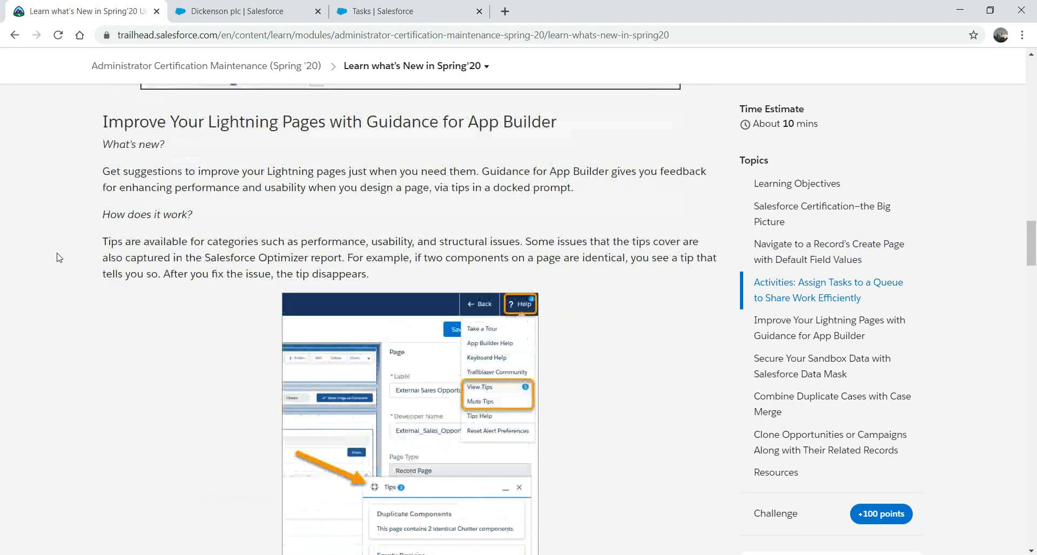
scroll(59, 258, "up", 2)
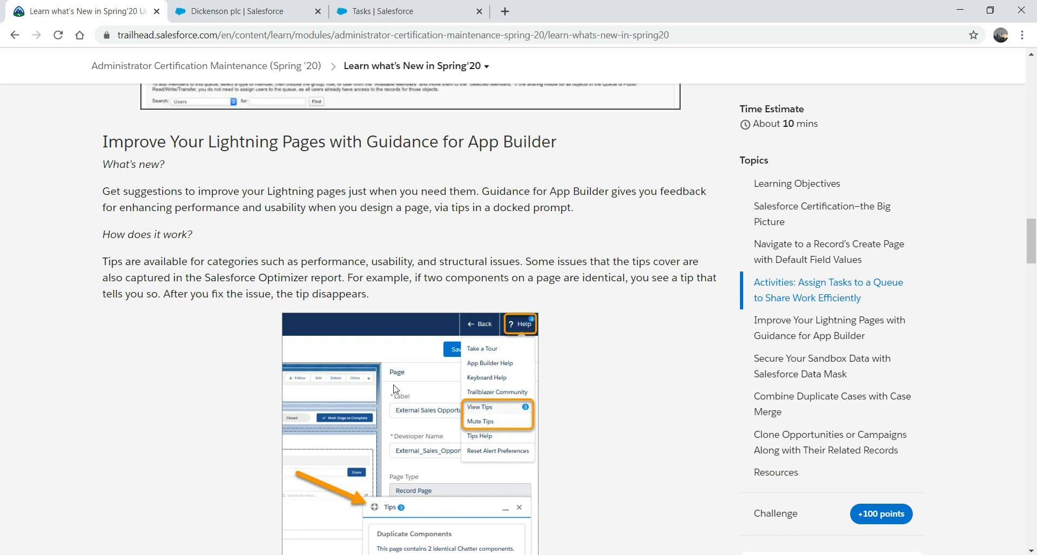
- Return to Salesforce and open the Dickenson plc record from the Accounts list
left_click(397, 8)
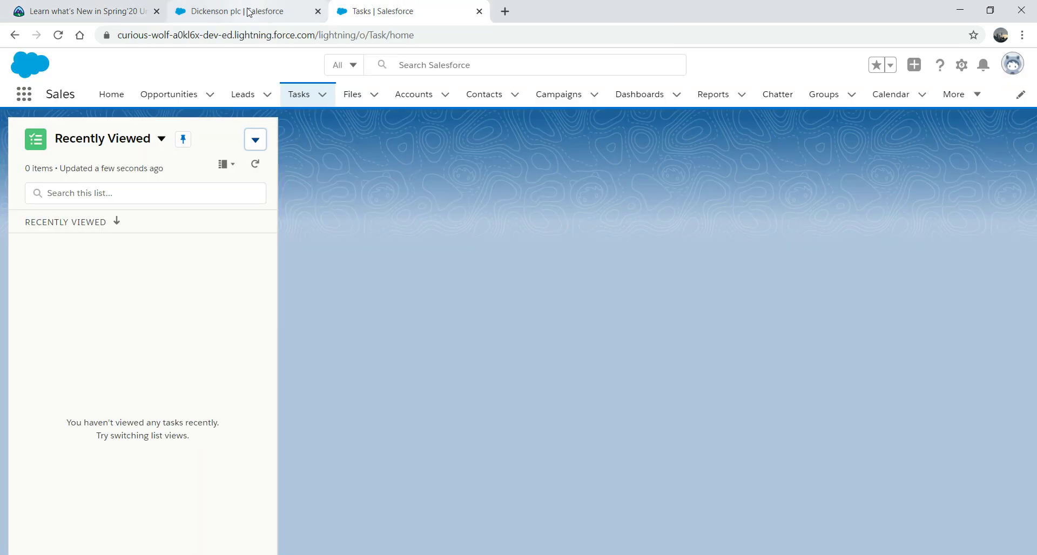
left_click(414, 95)
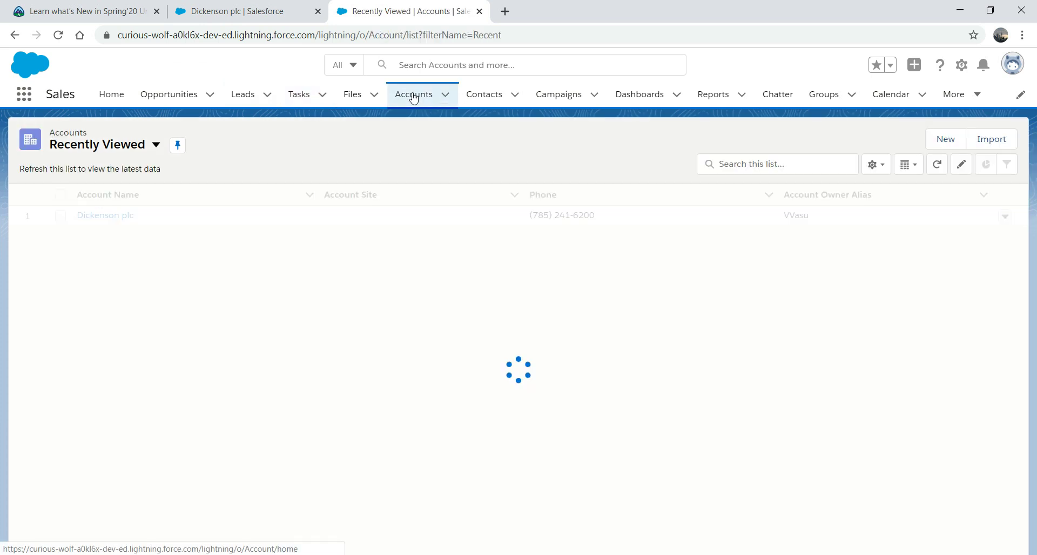
left_click(106, 216)
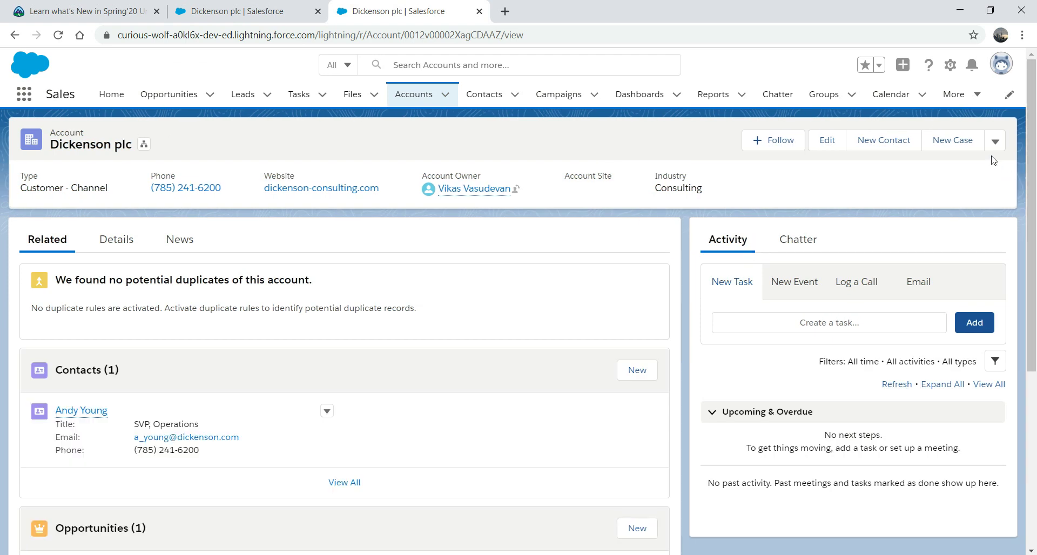
- Edit the account's record page in Lightning App Builder, check the help options for tips, and dismiss the walkthrough message
left_click(950, 65)
left_click(882, 217)
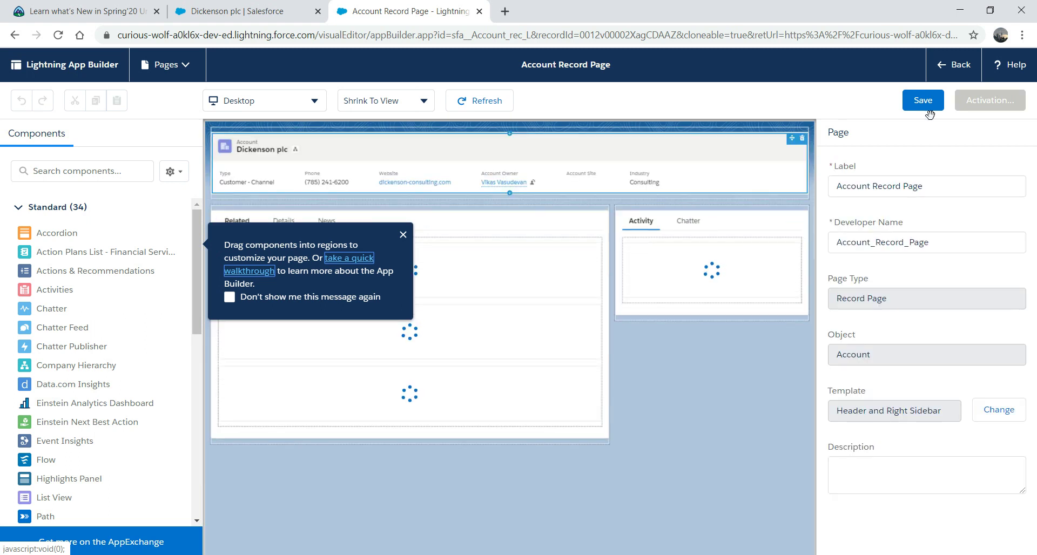
left_click(1008, 64)
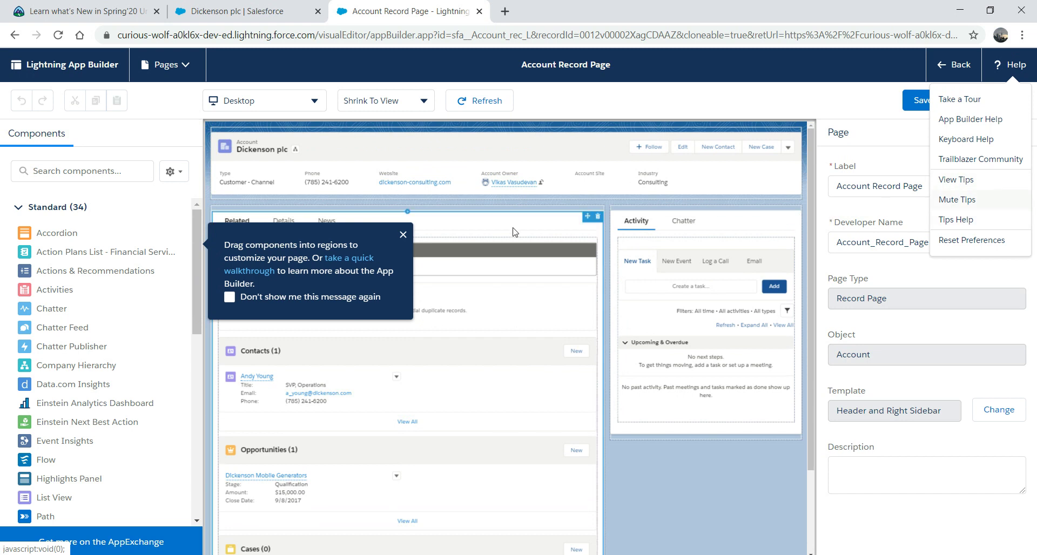
left_click(403, 234)
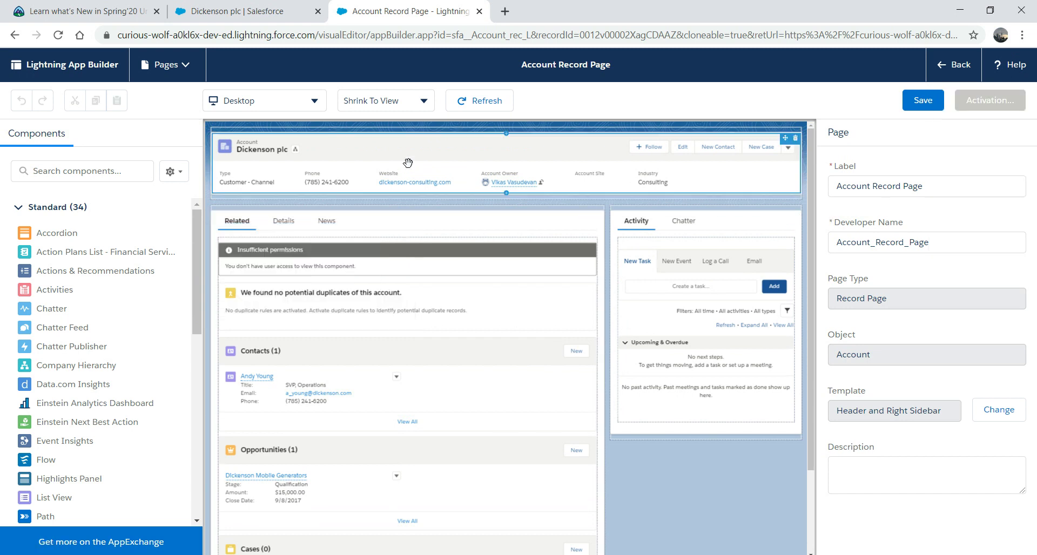
- Delete the account header component from the Account Record Page, save the page, and close the activation settings without assigning it
left_click(795, 139)
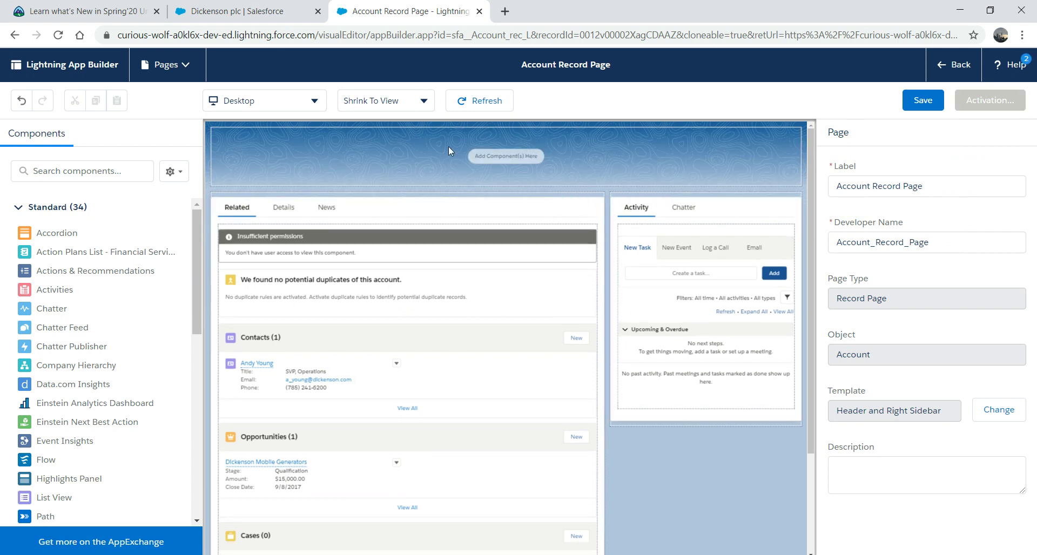
left_click(916, 100)
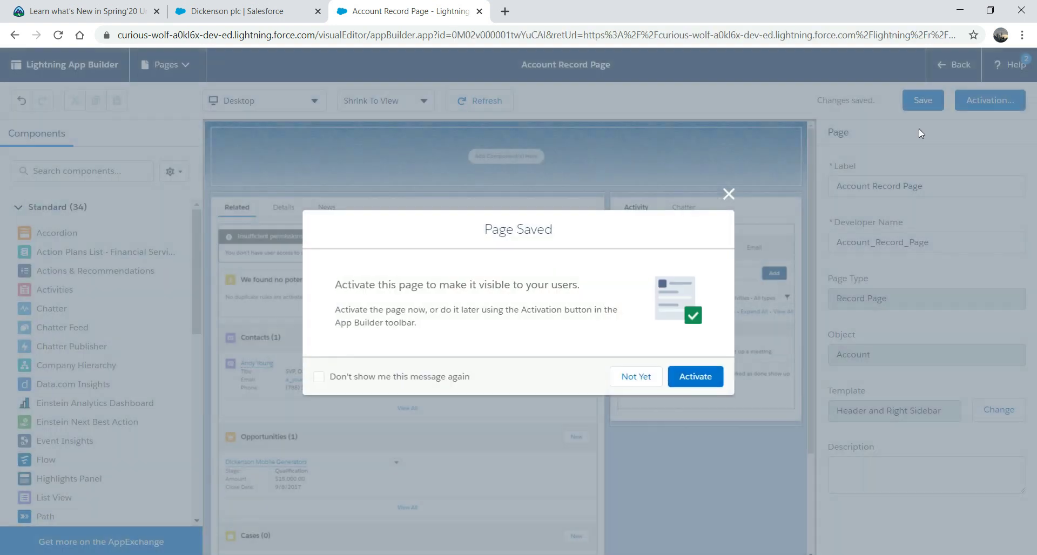
left_click(697, 381)
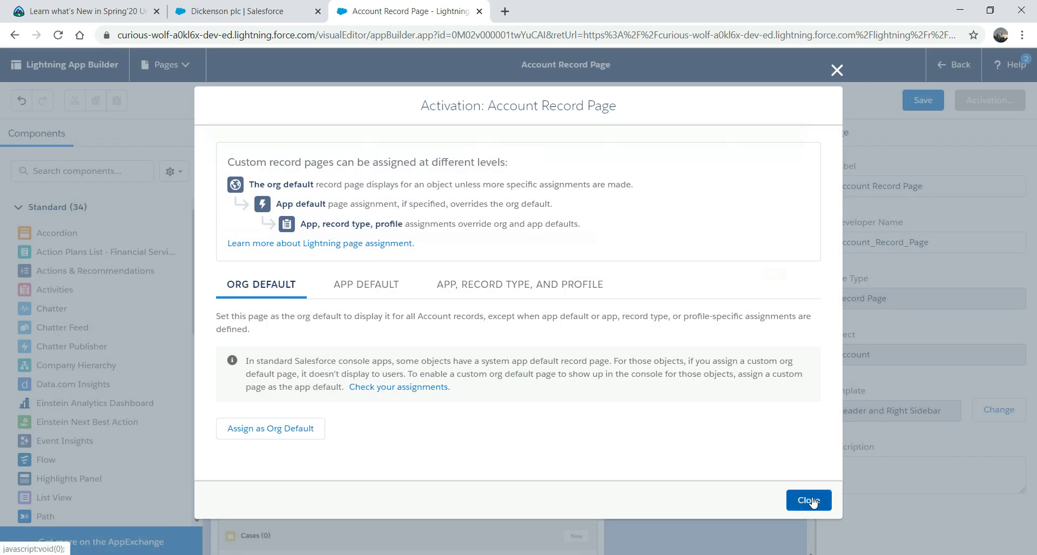
left_click(808, 500)
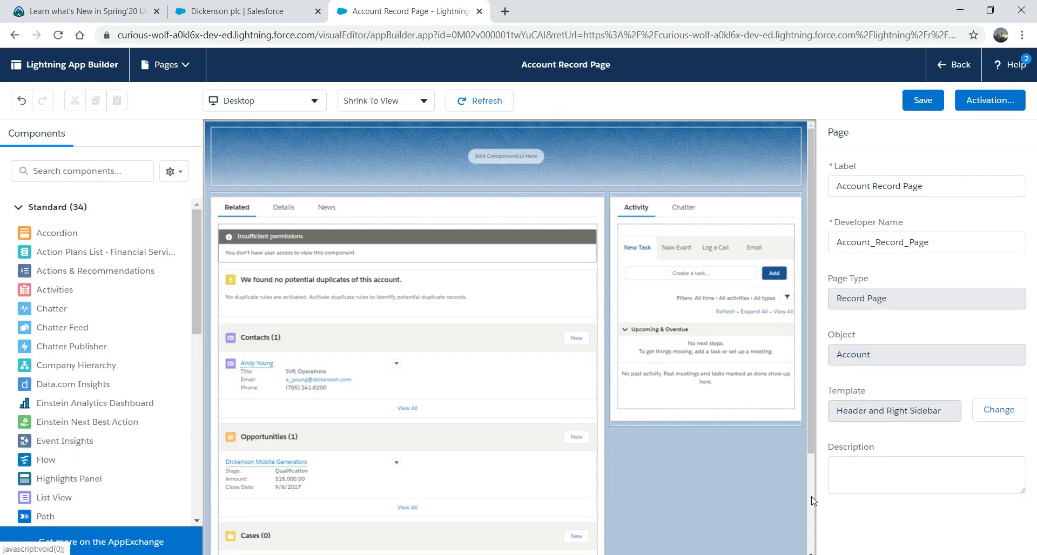
- View the App Builder tips for the Account Record Page and close them
left_click(1017, 66)
left_click(964, 177)
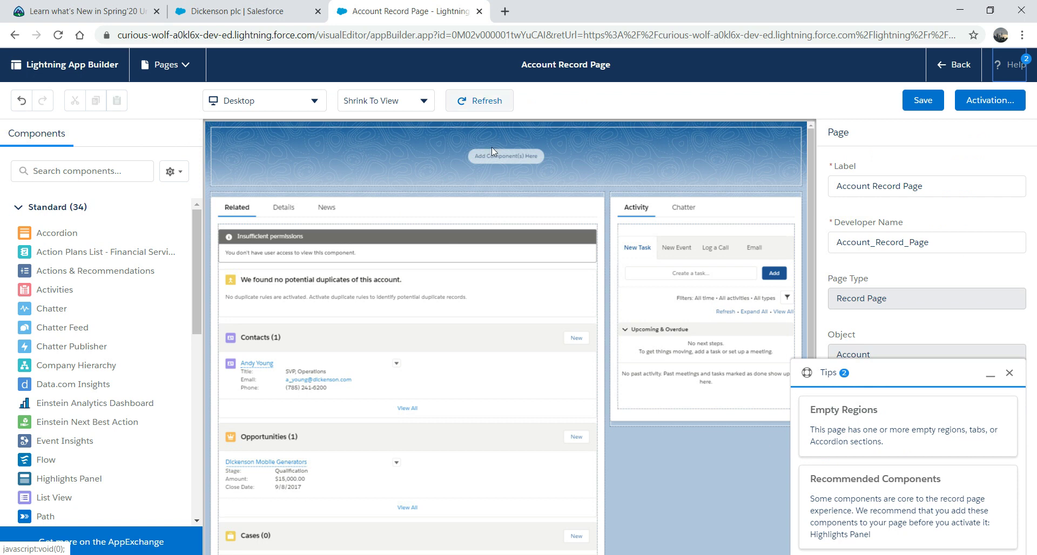
left_click(1010, 374)
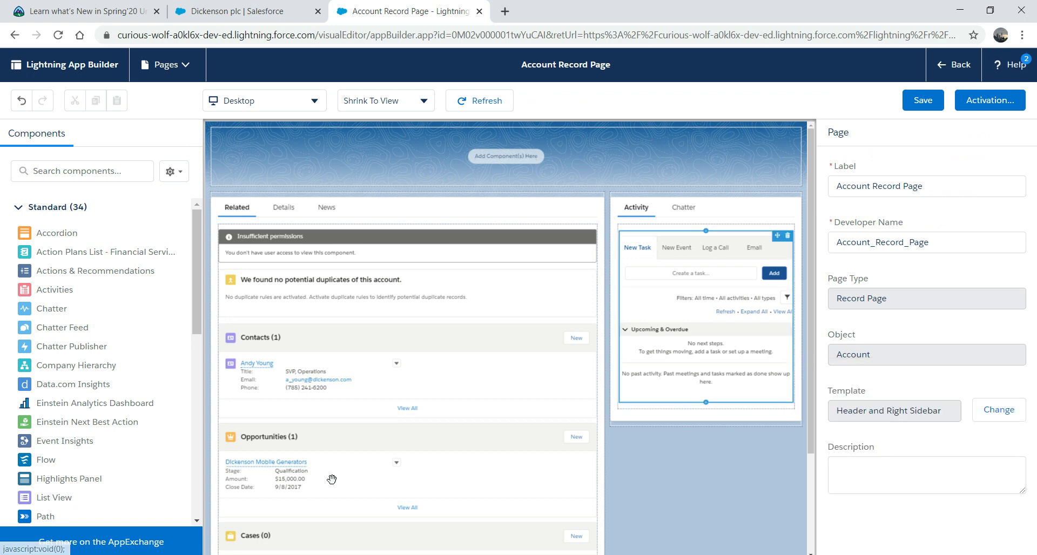
- Add the Highlights Panel to the empty header region and save the page, leaving its activation assignments as they are
left_click_drag(98, 481, 404, 157)
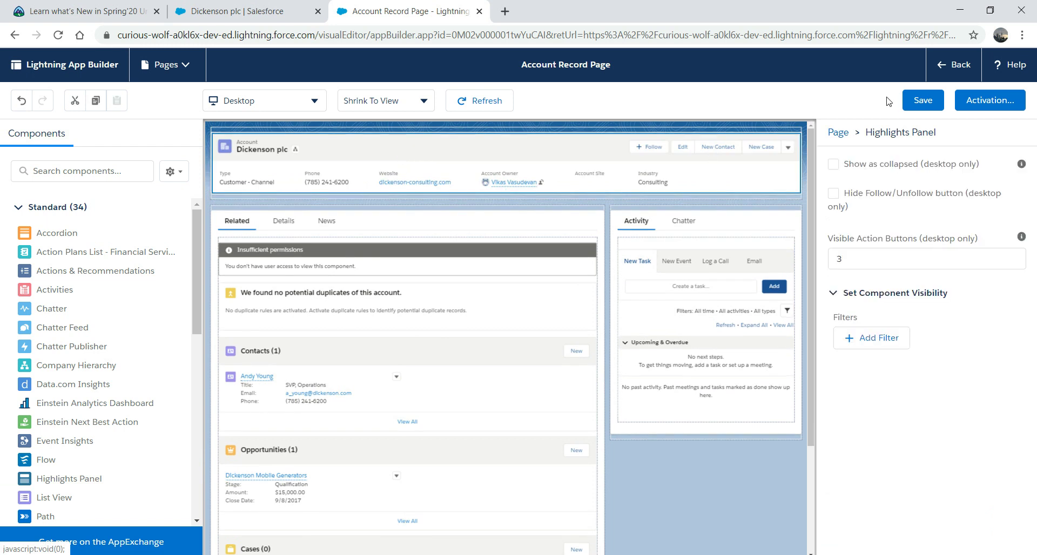
left_click(929, 101)
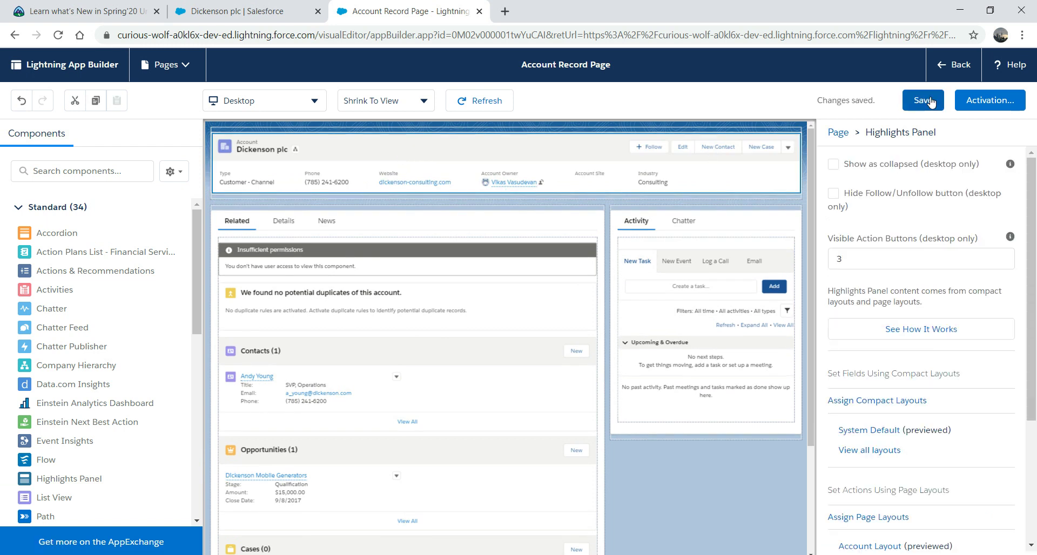
left_click(992, 97)
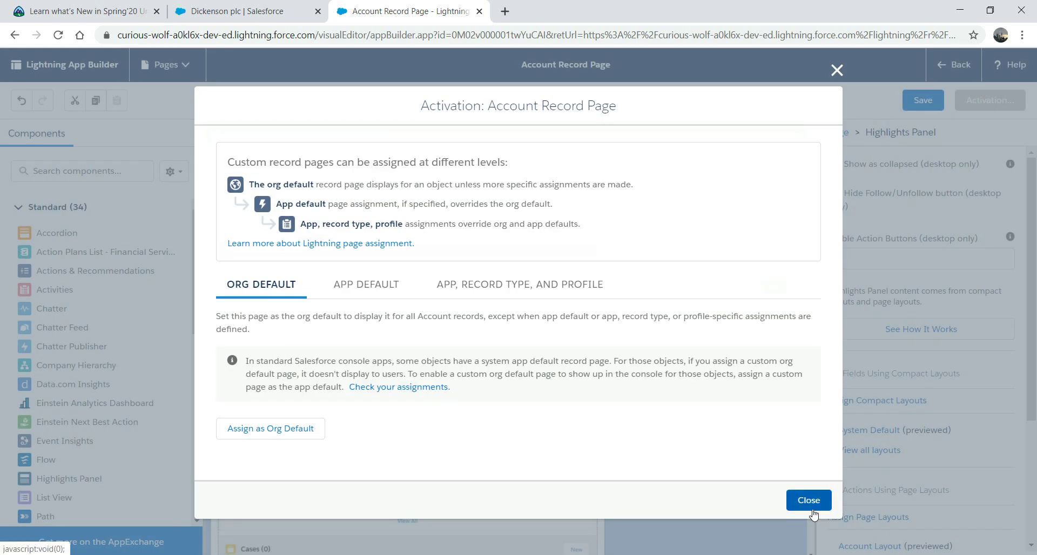
left_click(809, 501)
left_click(915, 100)
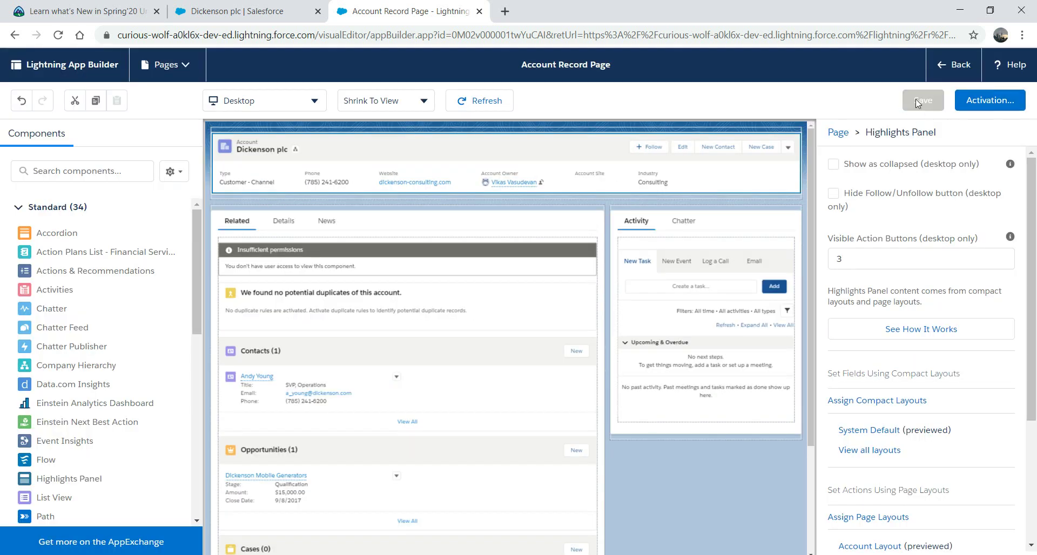
- Check the help options for tips again, leave App Builder, and switch to the Trailhead unit
left_click(1011, 66)
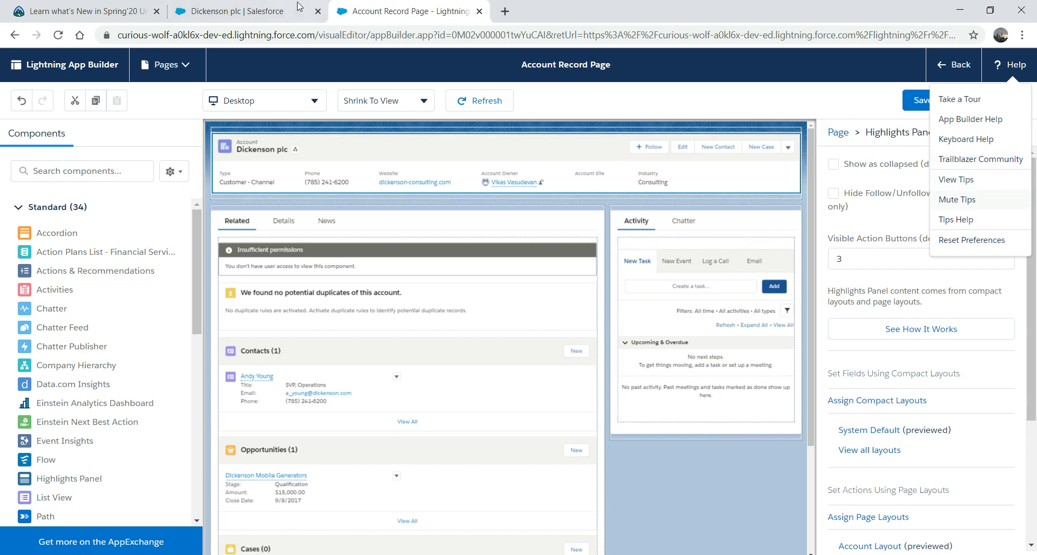
left_click(951, 65)
left_click(103, 5)
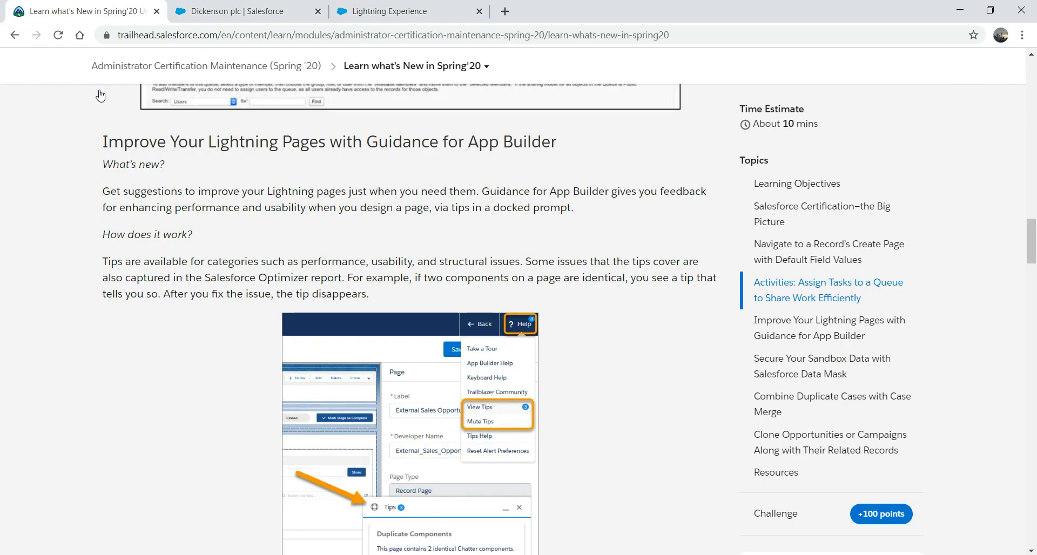
- Review Trailhead's section on securing sandbox data with Salesforce Data Mask, including how the managed package is installed
scroll(100, 353, "down", 3)
scroll(99, 354, "down", 8)
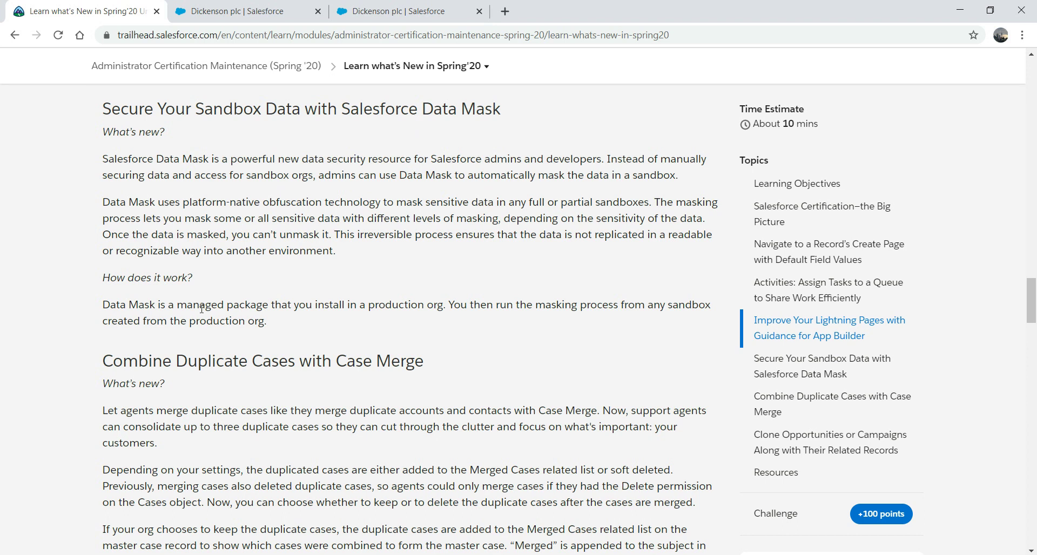
left_click_drag(121, 304, 422, 305)
left_click(434, 304)
left_click_drag(148, 322, 285, 323)
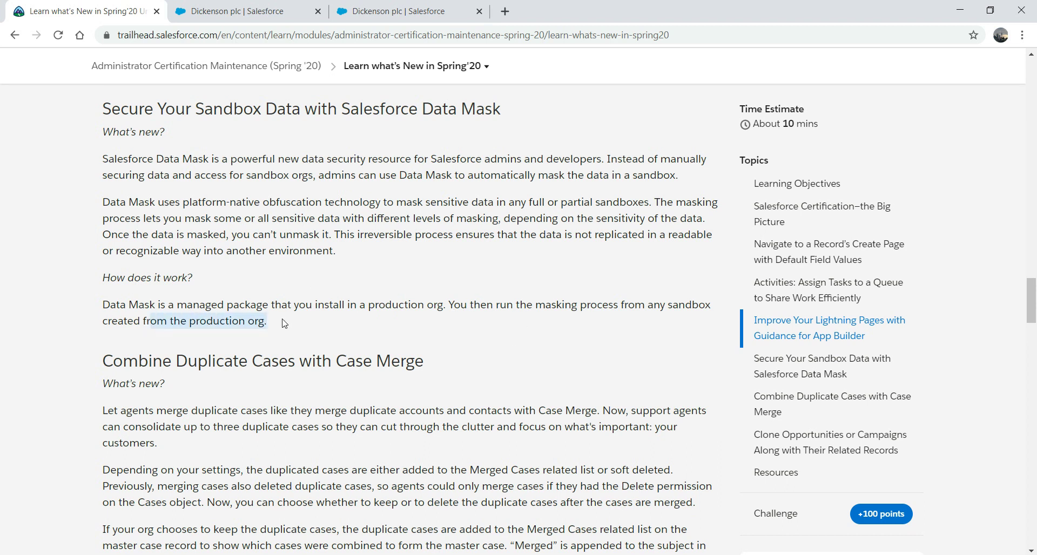
left_click(284, 323)
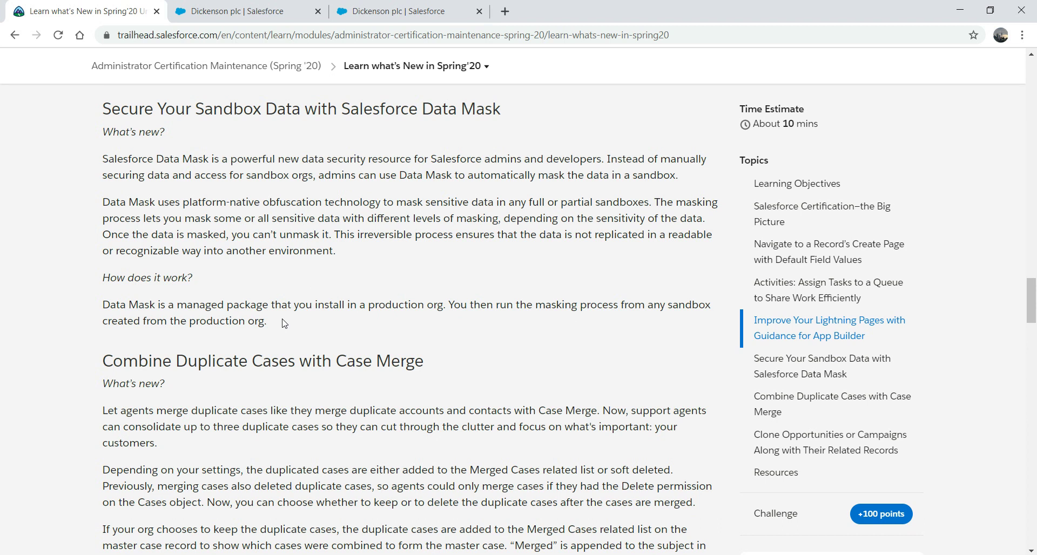
- Review Trailhead's section on combining duplicate cases with Case Merge, highlighting the Merged Cases related list
scroll(285, 323, "down", 3)
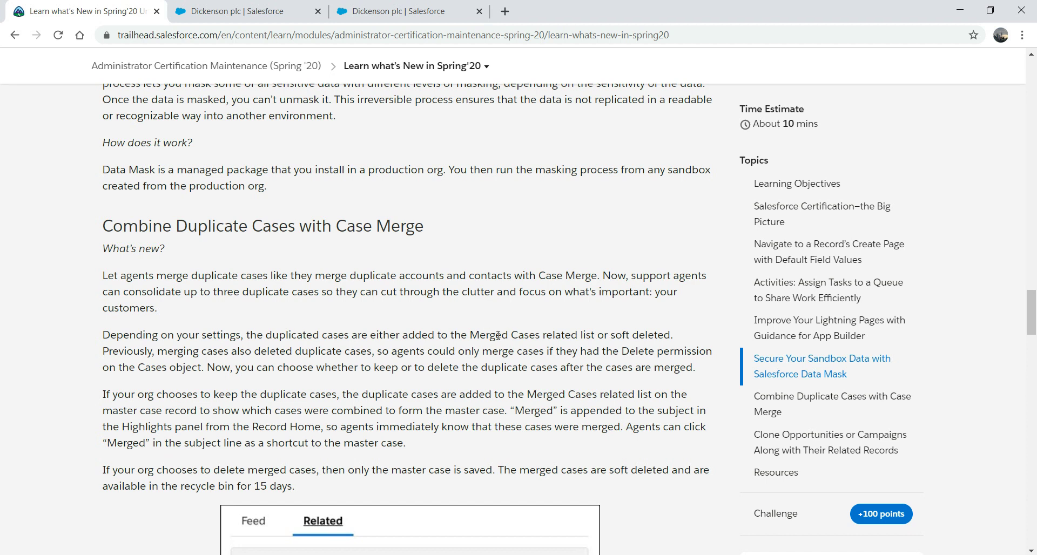
left_click_drag(468, 335, 594, 335)
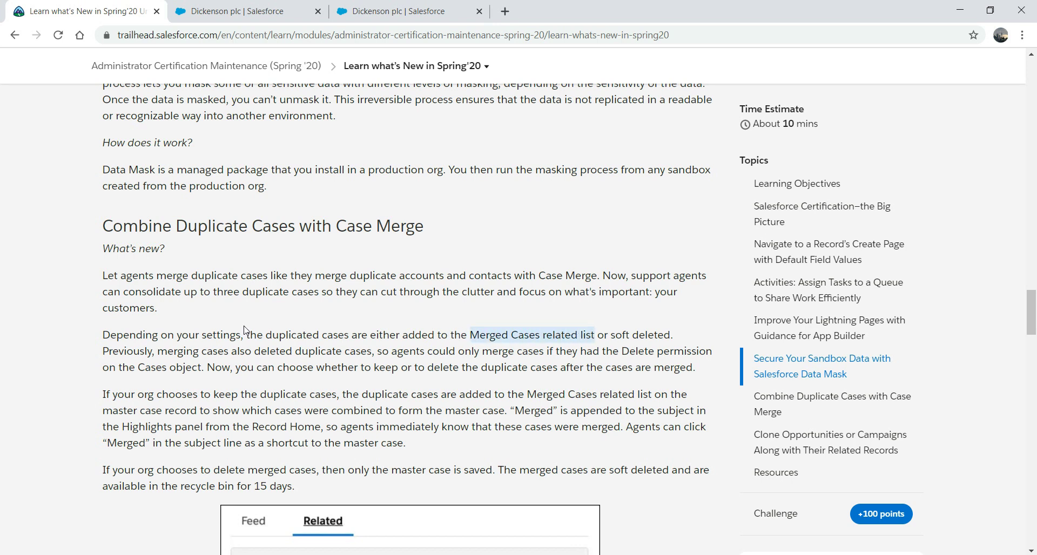
left_click(646, 333)
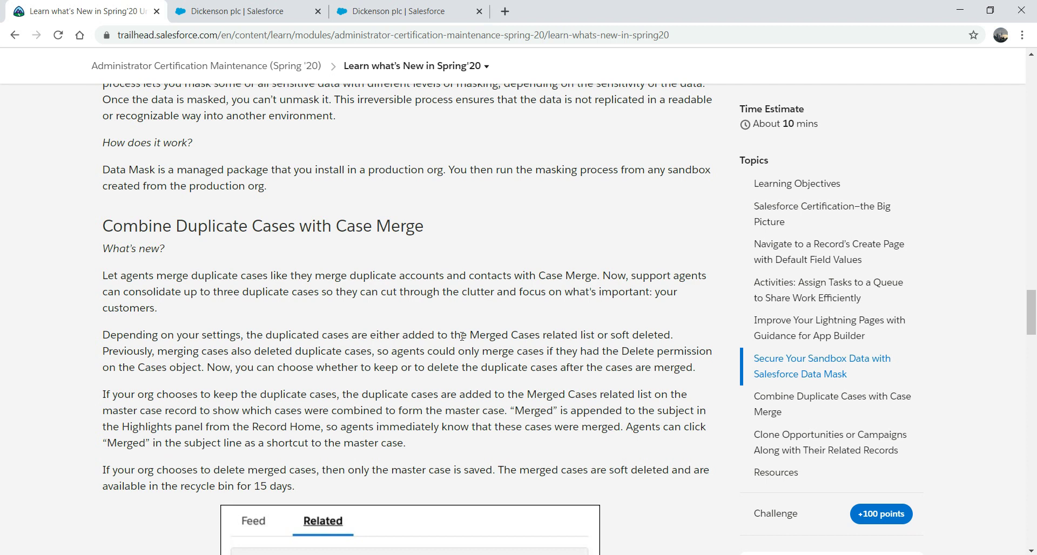
- Switch to the Salesforce org, open Setup in a new browser tab, and find the Case Merge settings by searching for "MERGE"
left_click(417, 10)
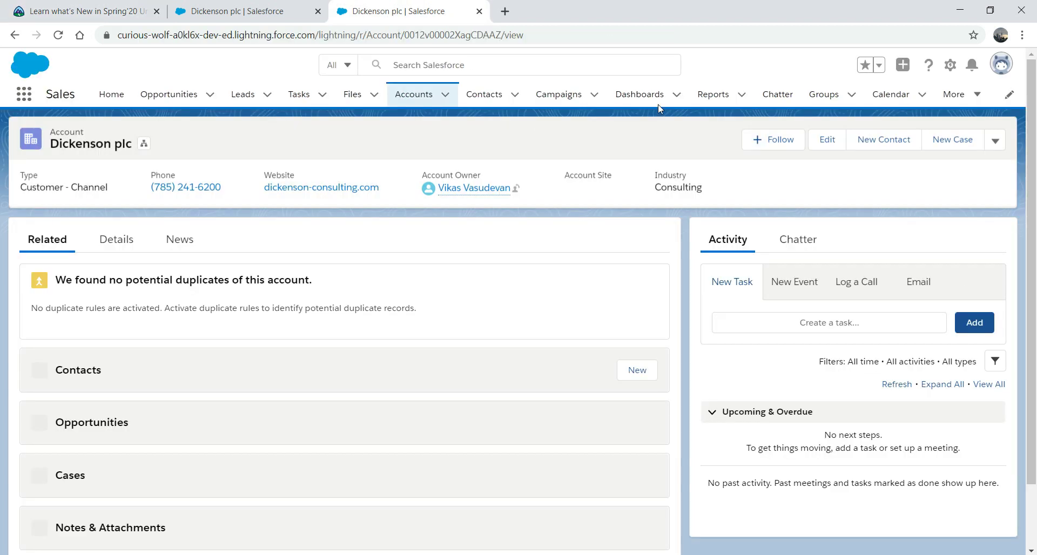
left_click(950, 65)
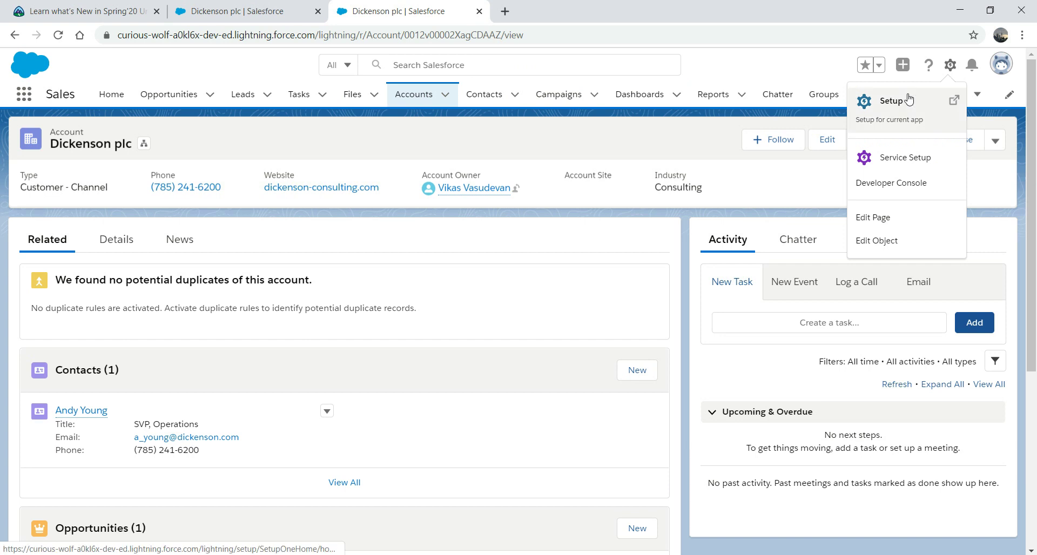
left_click(891, 103)
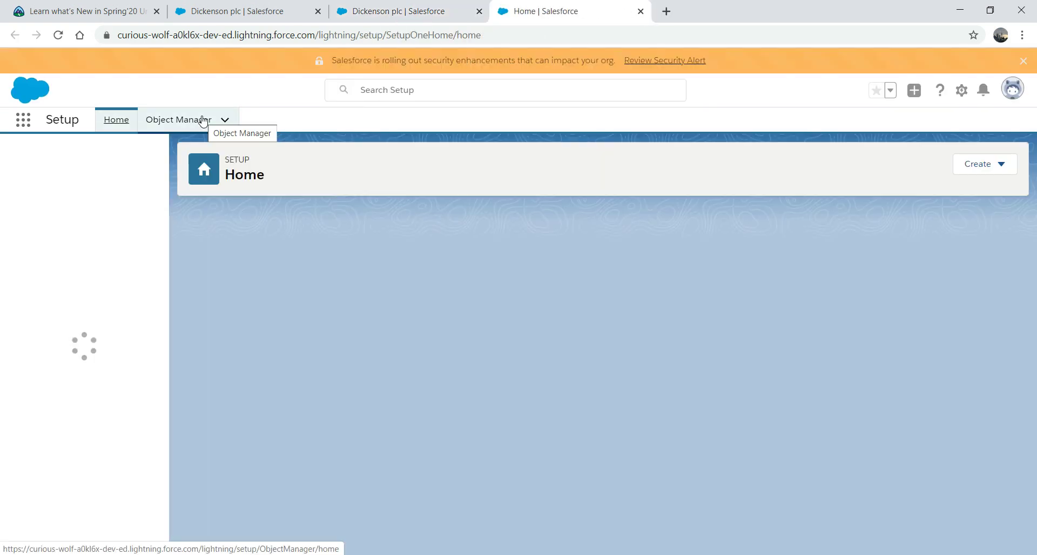
left_click(82, 156)
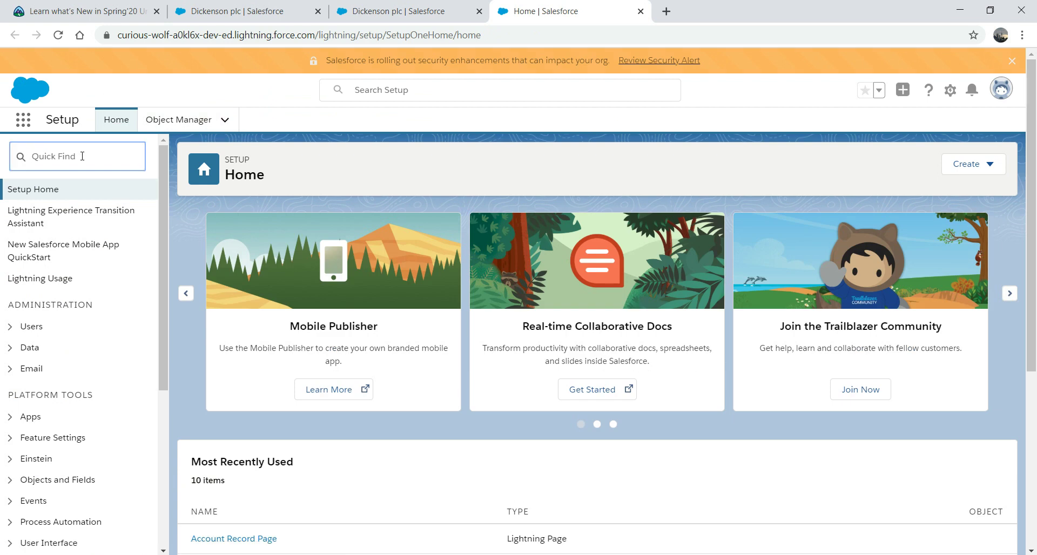
type("MERGE")
left_click(77, 279)
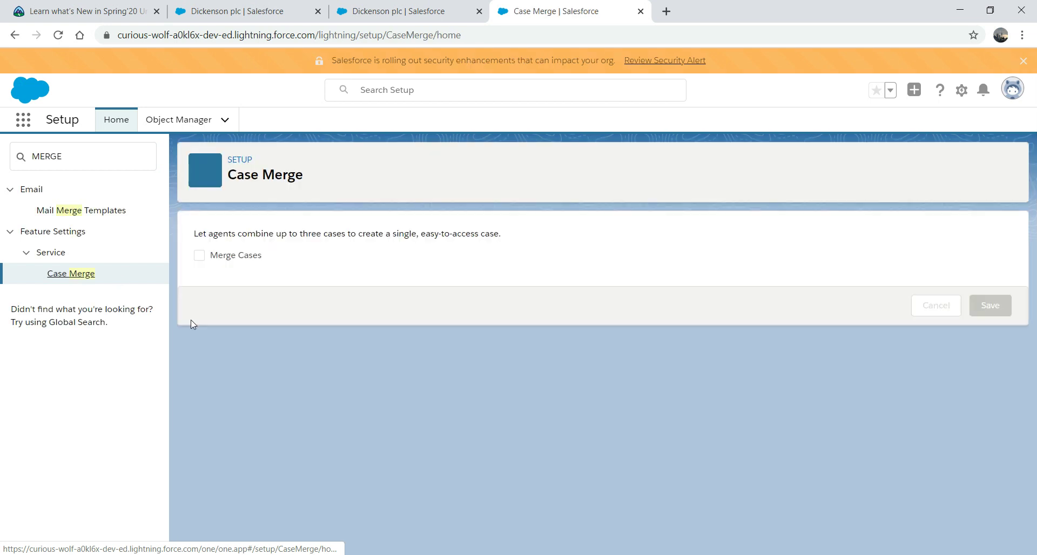
- Enable Merge Cases, keeping duplicate cases after the merge, with Closed as the Merged Case Status
left_click(199, 256)
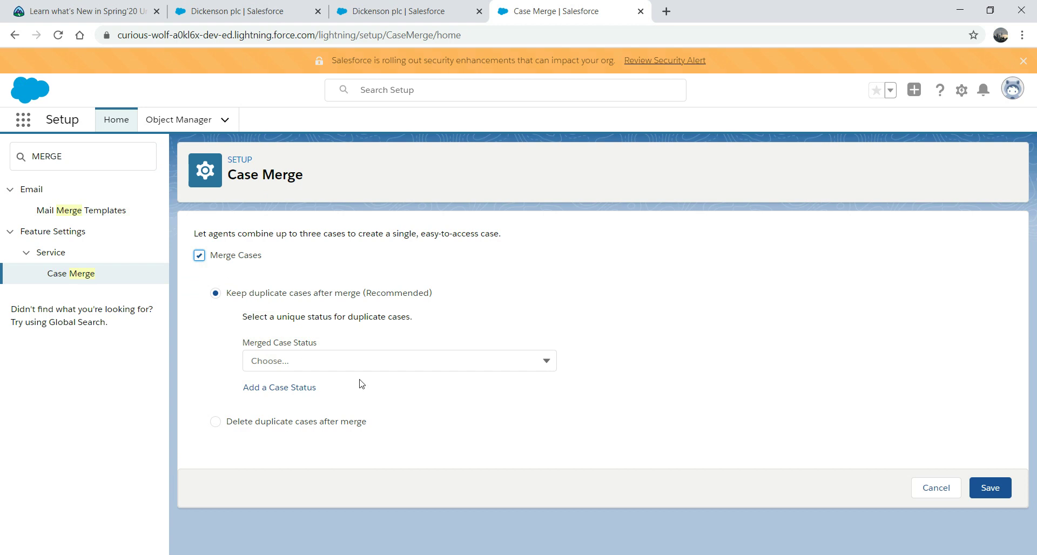
left_click(533, 367)
left_click(326, 390)
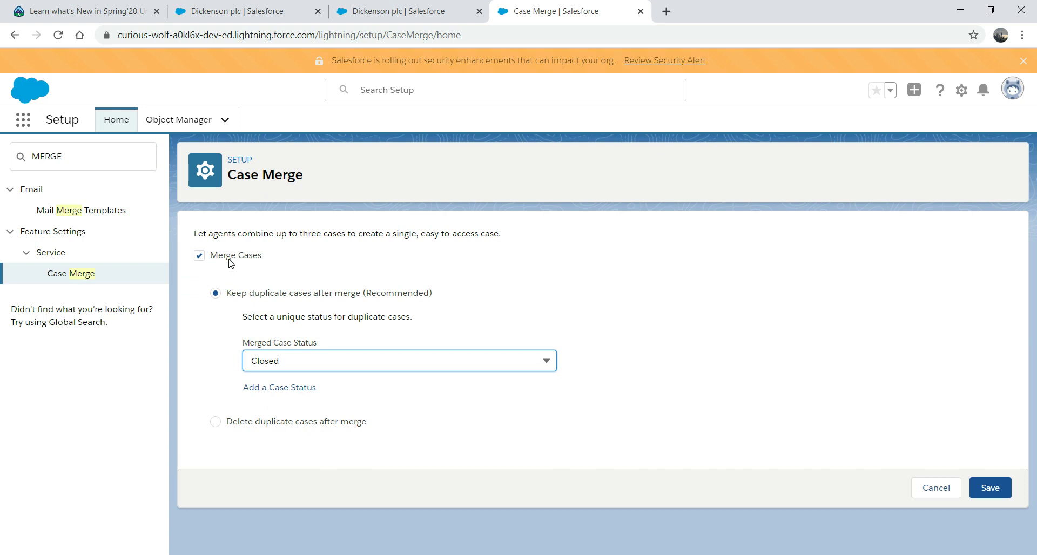
- Highlight Trailhead's note on consolidating up to three duplicate cases, and save the Case Merge settings in Setup
left_click(65, 9)
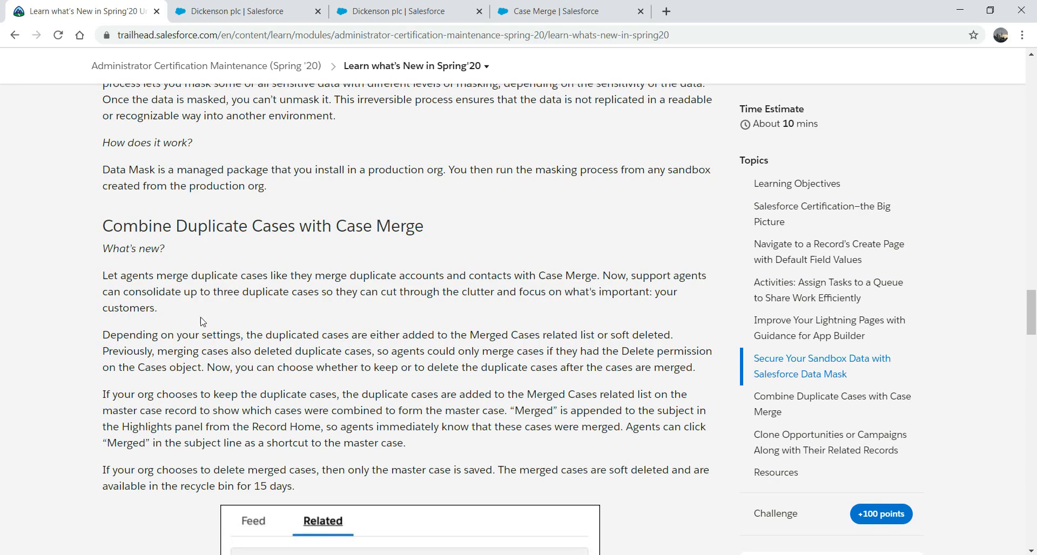
left_click_drag(153, 292, 319, 292)
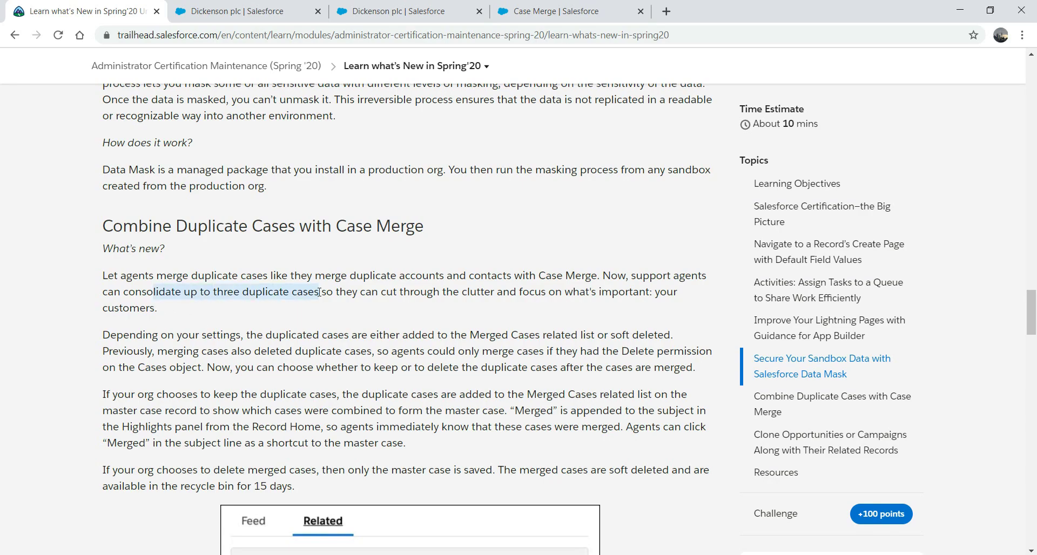
left_click(548, 7)
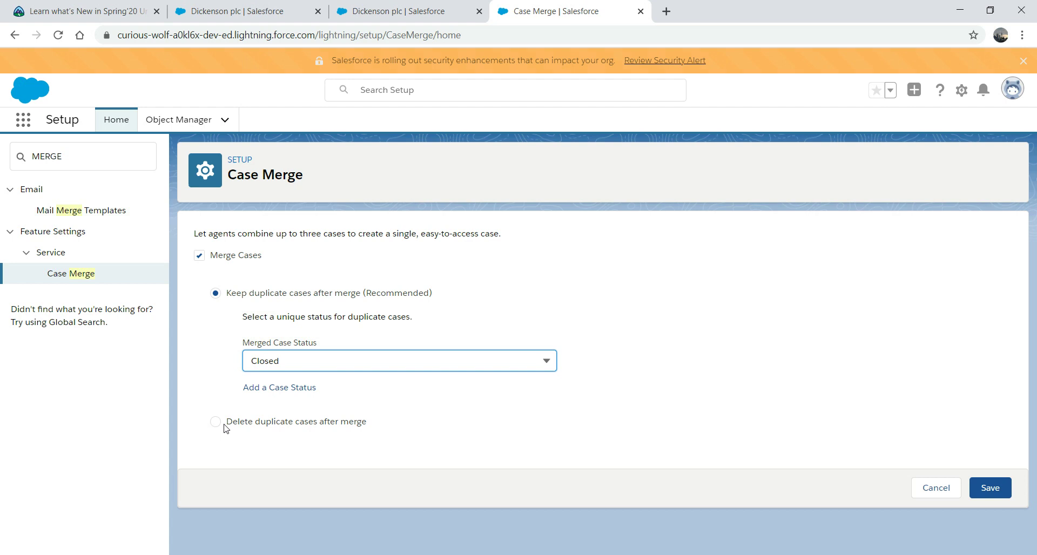
left_click(997, 489)
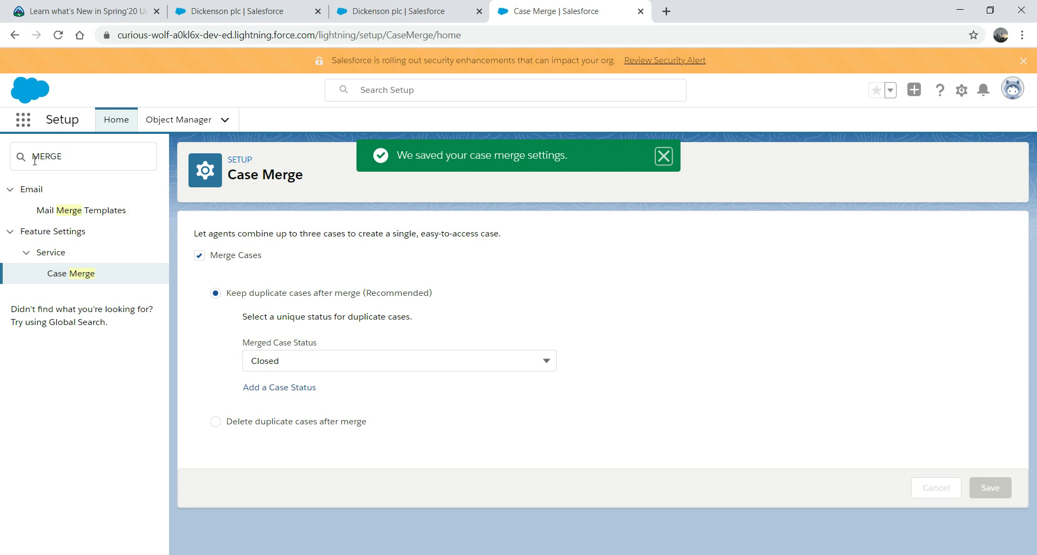
- Open the Cases object by searching the apps and items for "CASE", and display the All Closed Cases list view
left_click(20, 123)
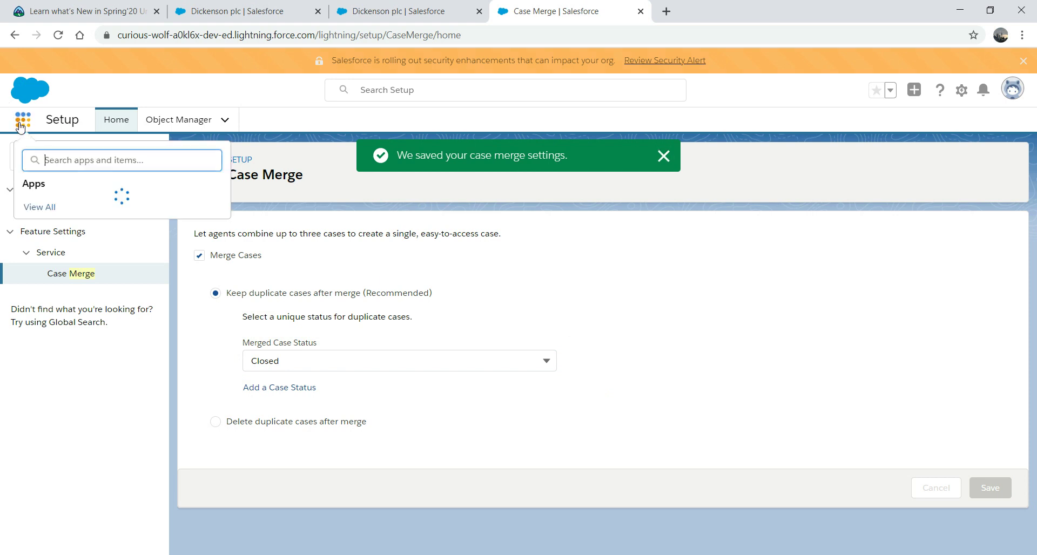
type("CASE")
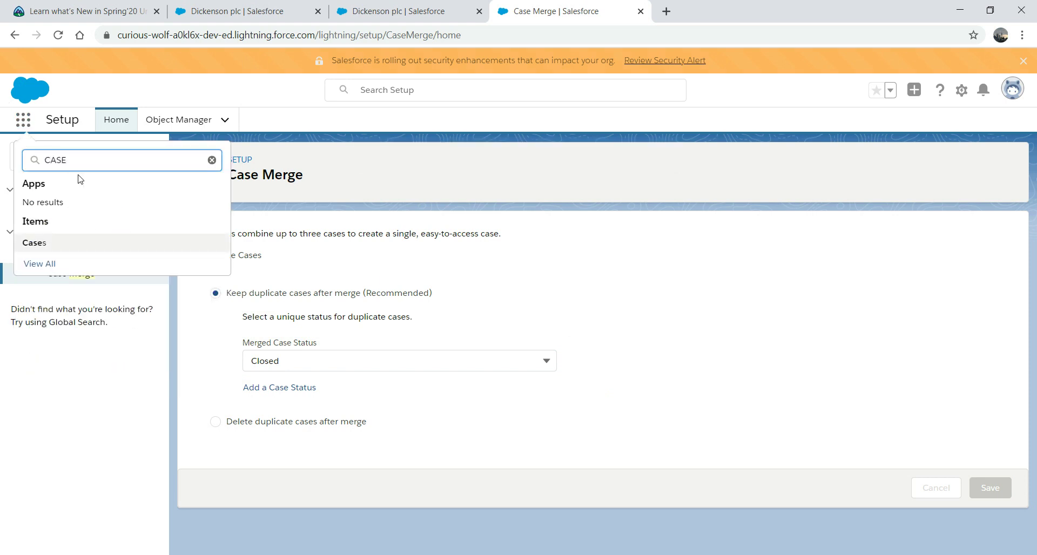
left_click(56, 246)
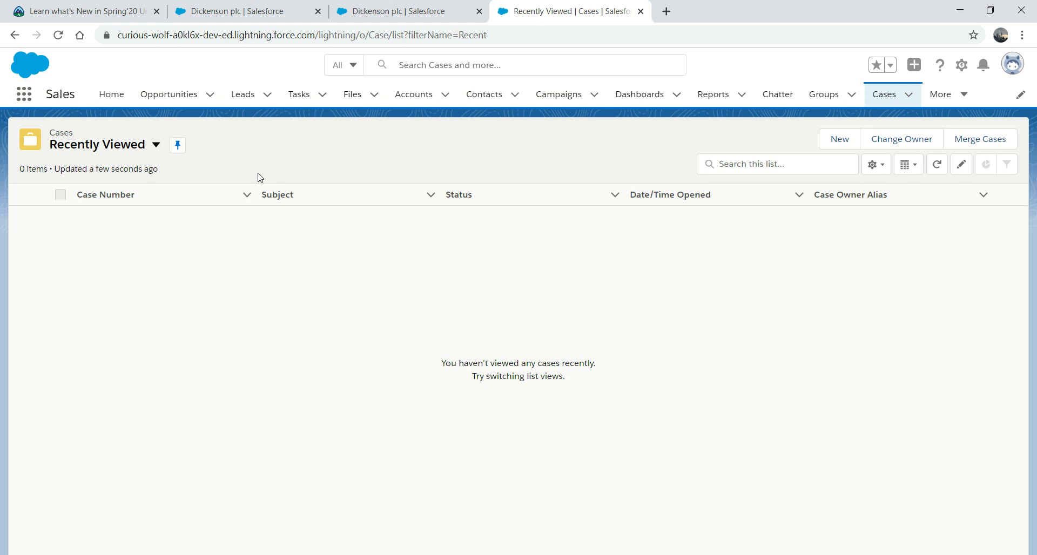
left_click(155, 146)
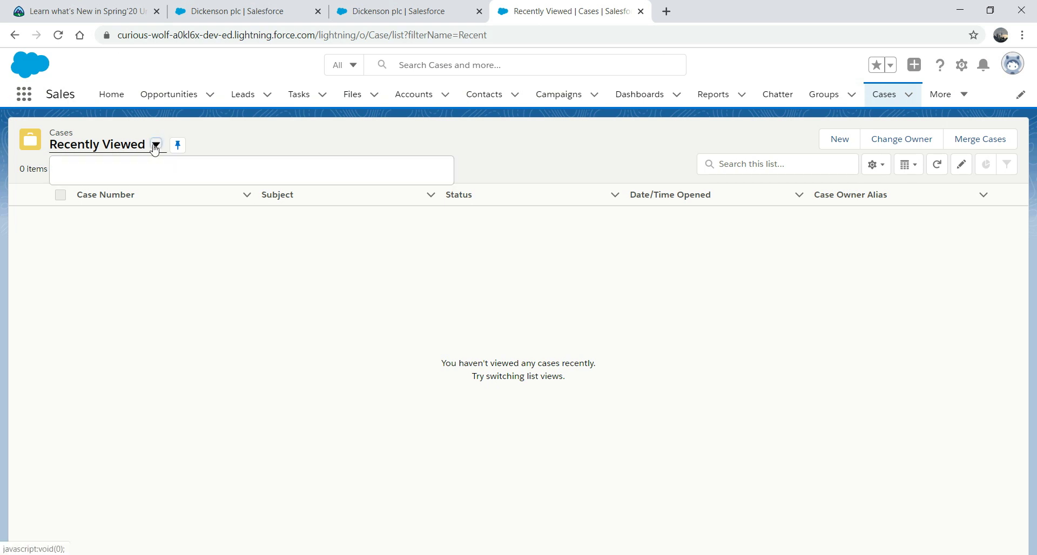
left_click(139, 191)
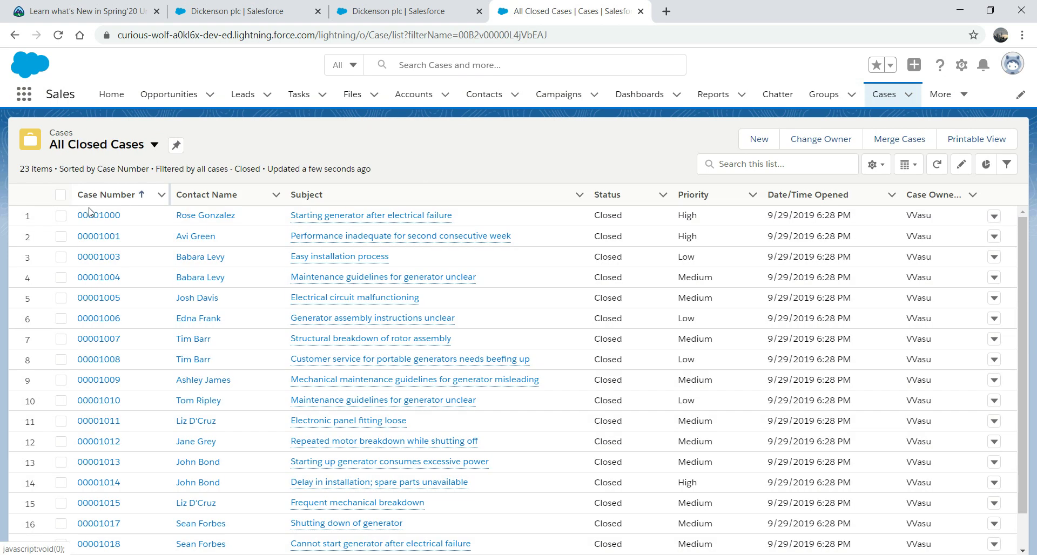
- Merge the first three closed cases with the first as master record, copying the master's case number before confirming
left_click(62, 216)
left_click(61, 236)
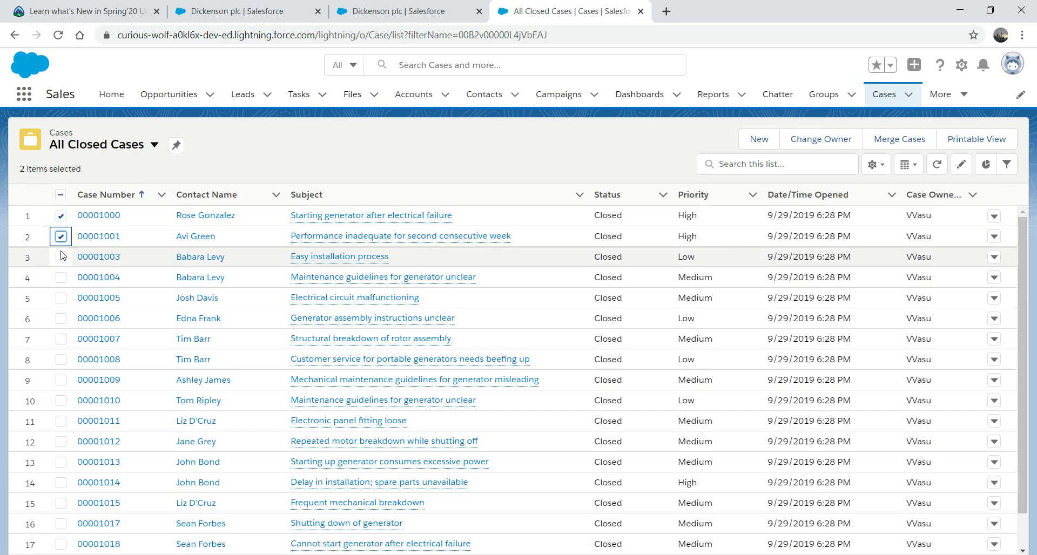
left_click(61, 257)
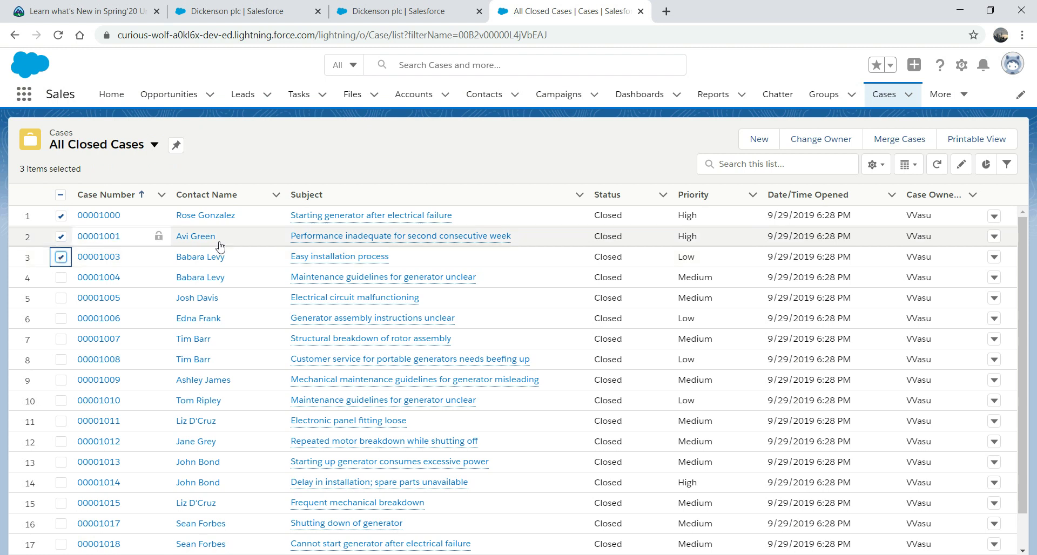
left_click(897, 142)
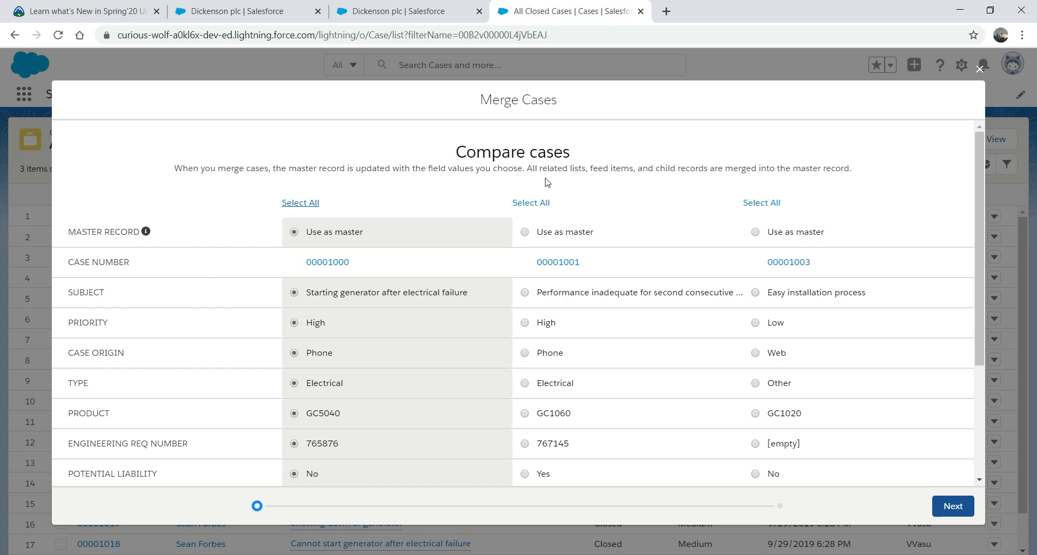
left_click_drag(357, 265, 305, 268)
key("ctrl+c")
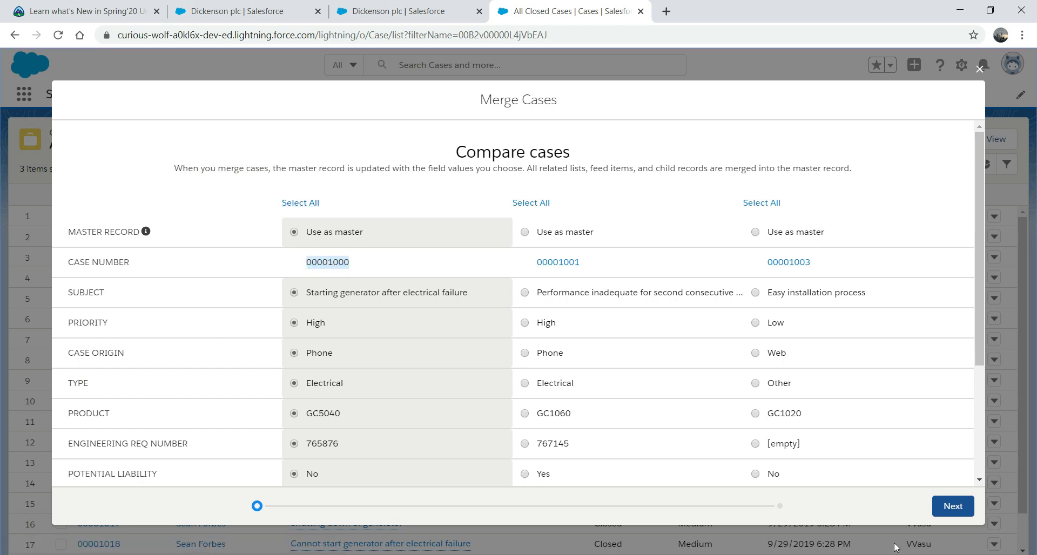
left_click(953, 511)
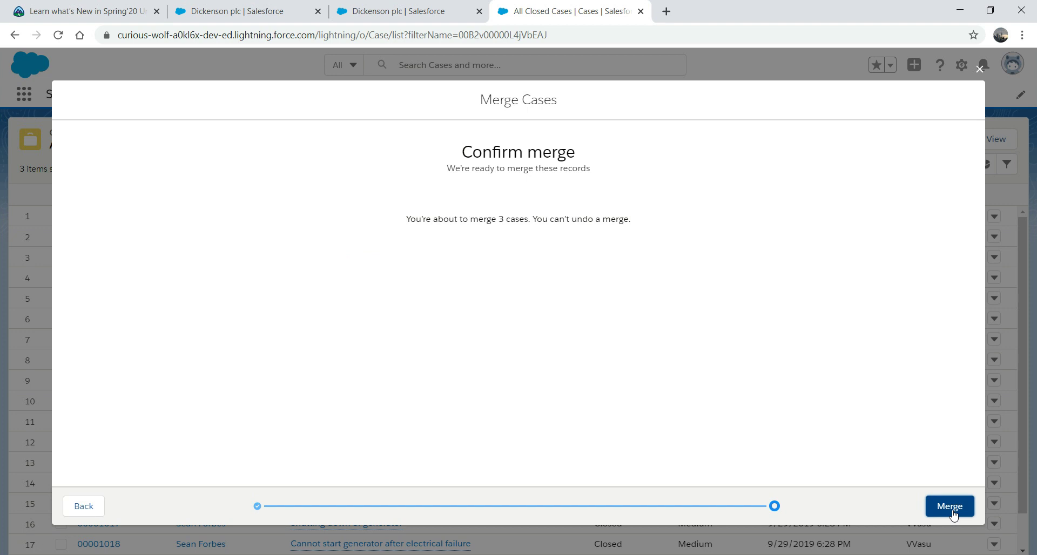
left_click(951, 508)
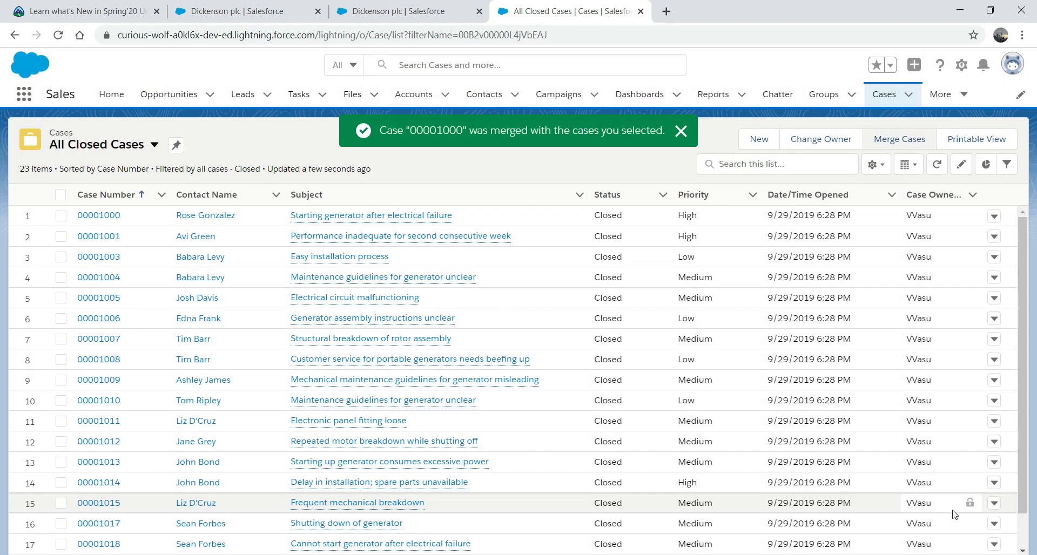
- Find the master case in the list with the copied case number, open it, and review its related lists
left_click(730, 164)
key("ctrl+v")
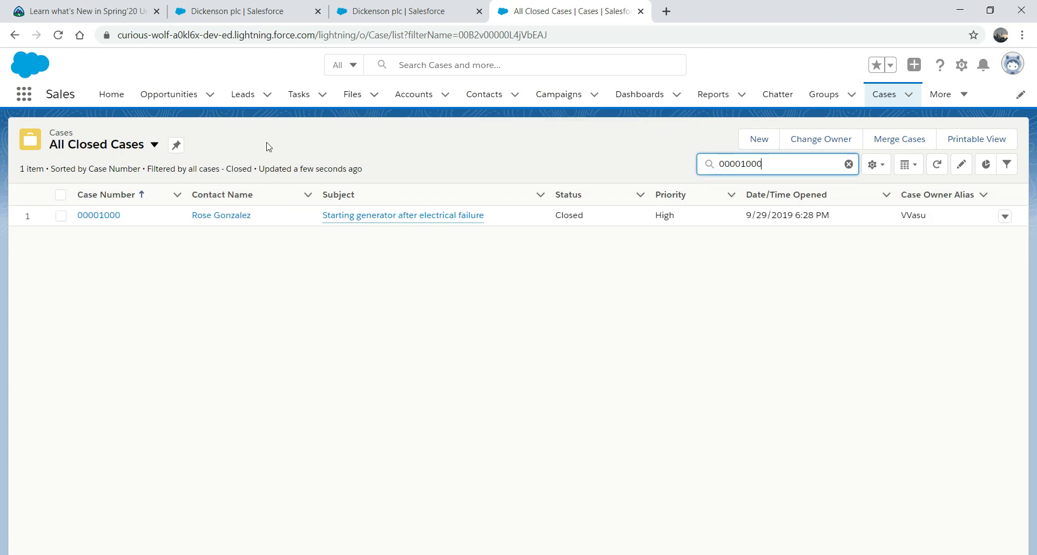
left_click(99, 215)
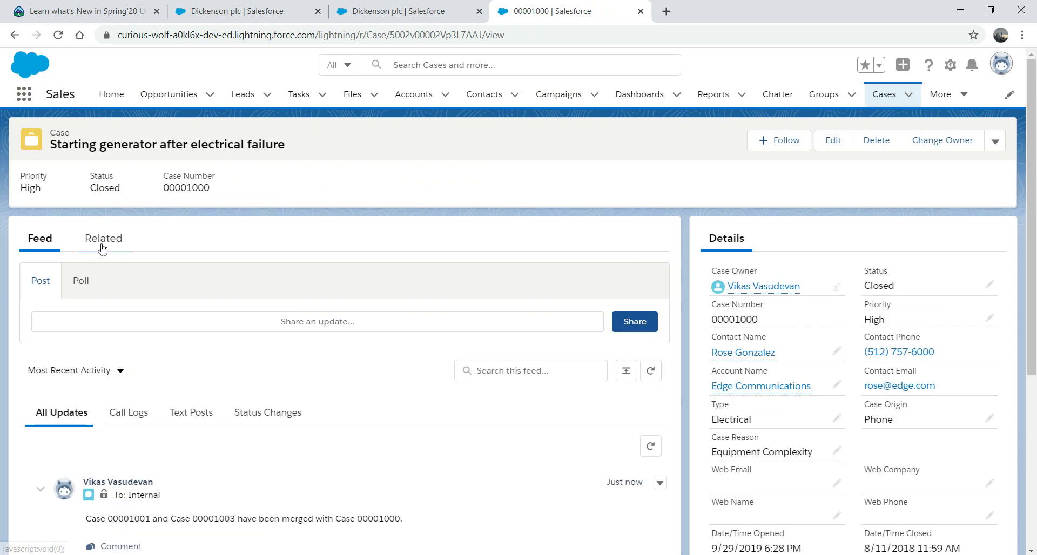
left_click(103, 248)
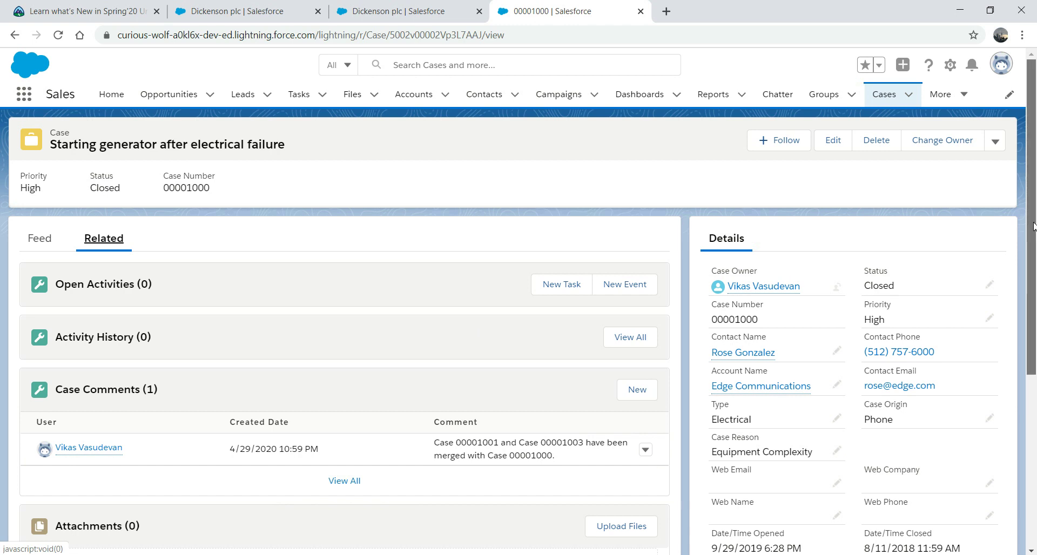
scroll(1033, 227, "down", 5)
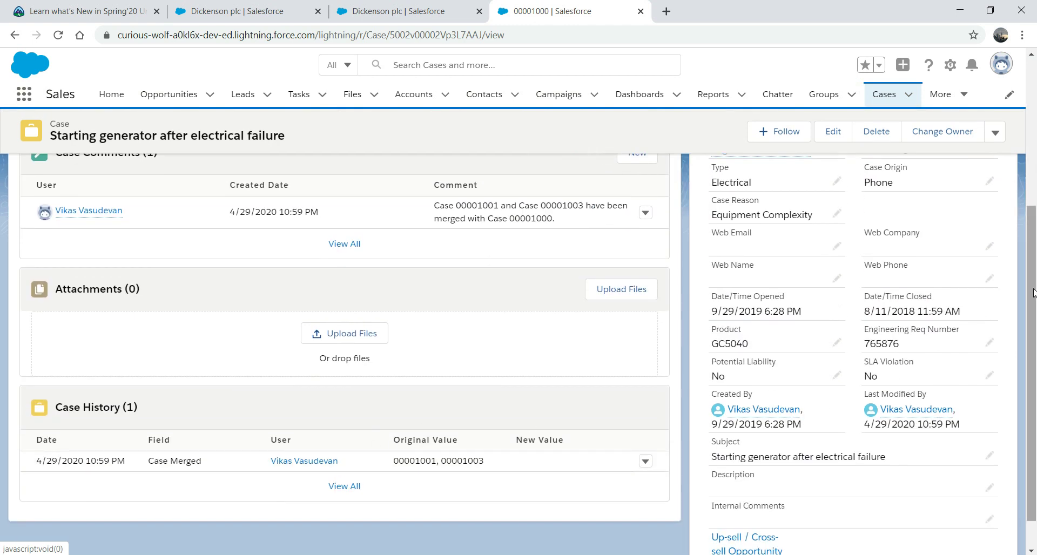
scroll(1035, 190, "up", 3)
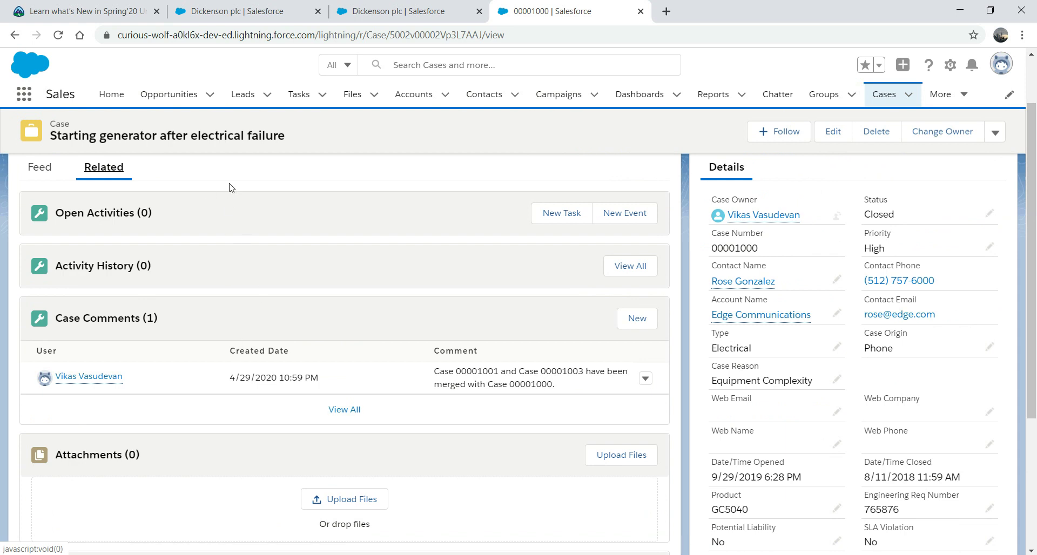
- Compare Trailhead's Merged Cases related list example with the related lists on the master case record
left_click(124, 11)
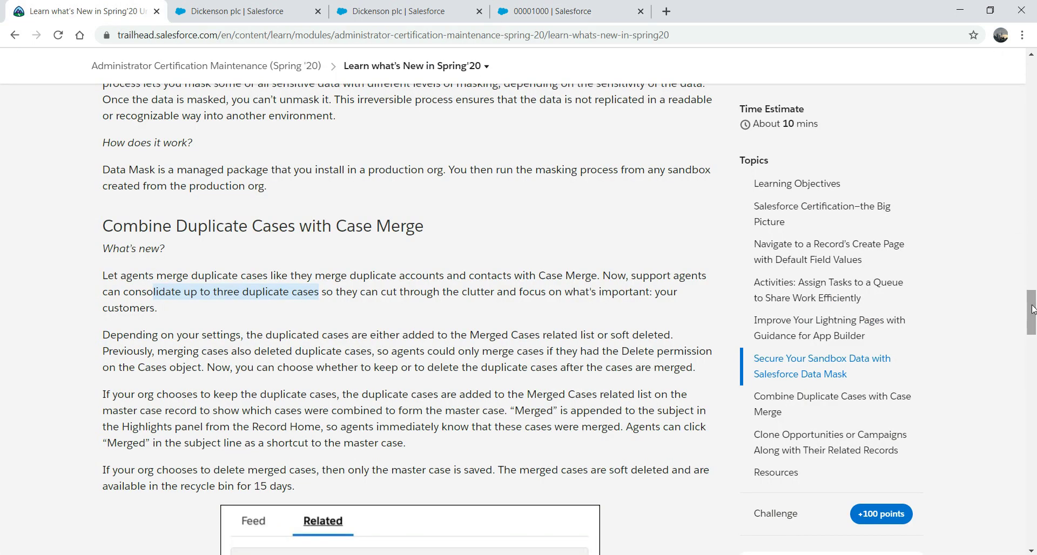
scroll(1028, 324, "down", 3)
scroll(1028, 328, "down", 2)
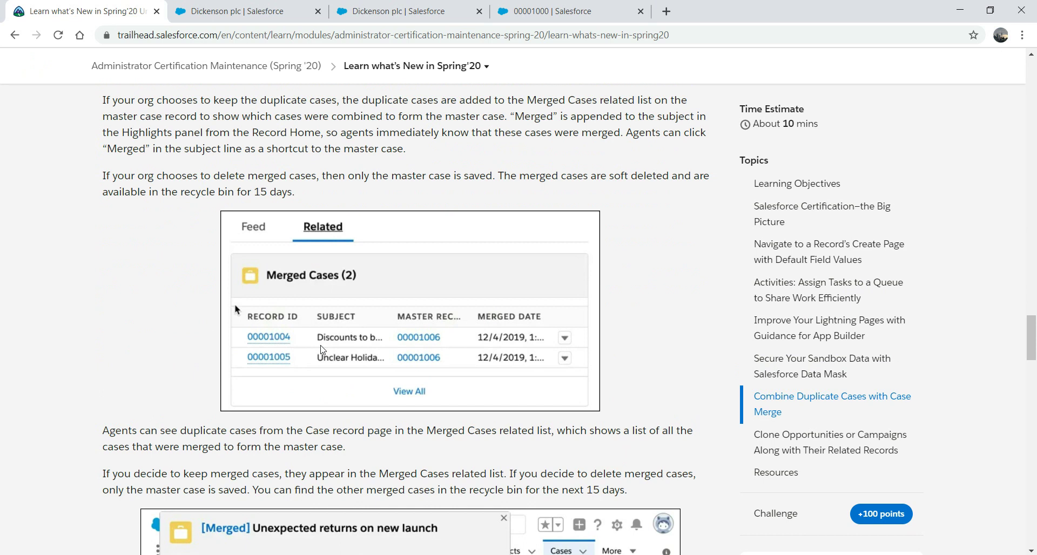
left_click(386, 7)
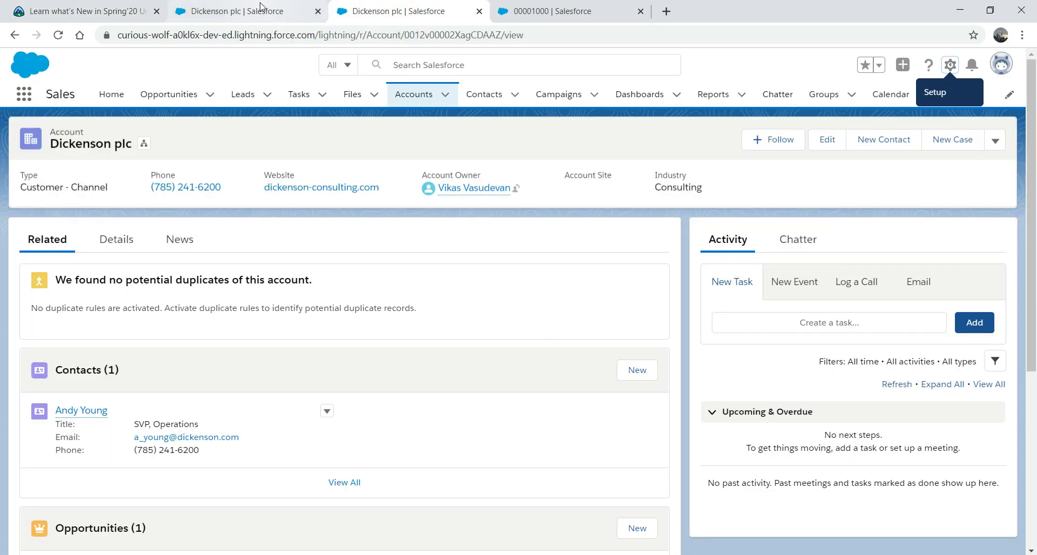
left_click(534, 6)
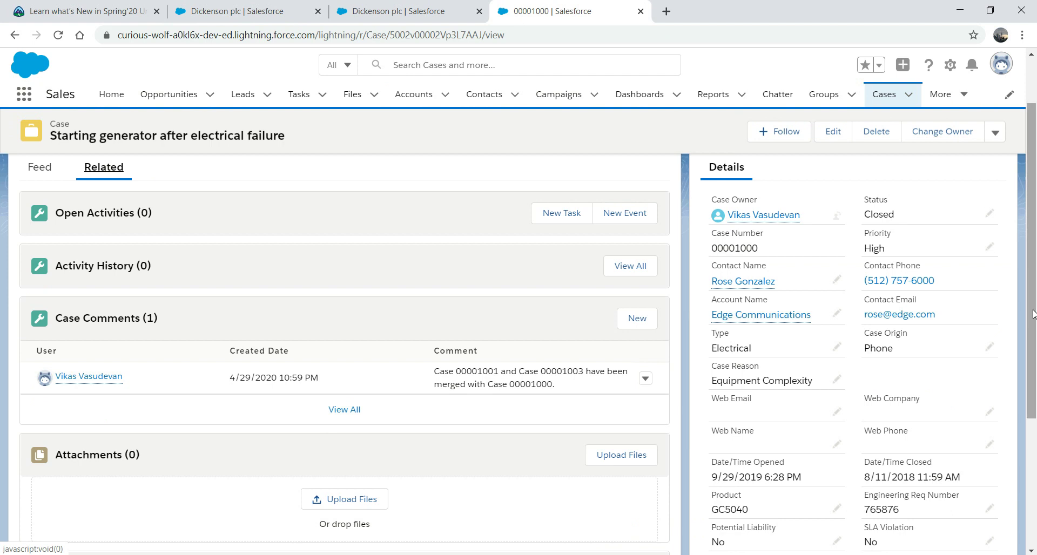
left_click_drag(1032, 313, 1027, 242)
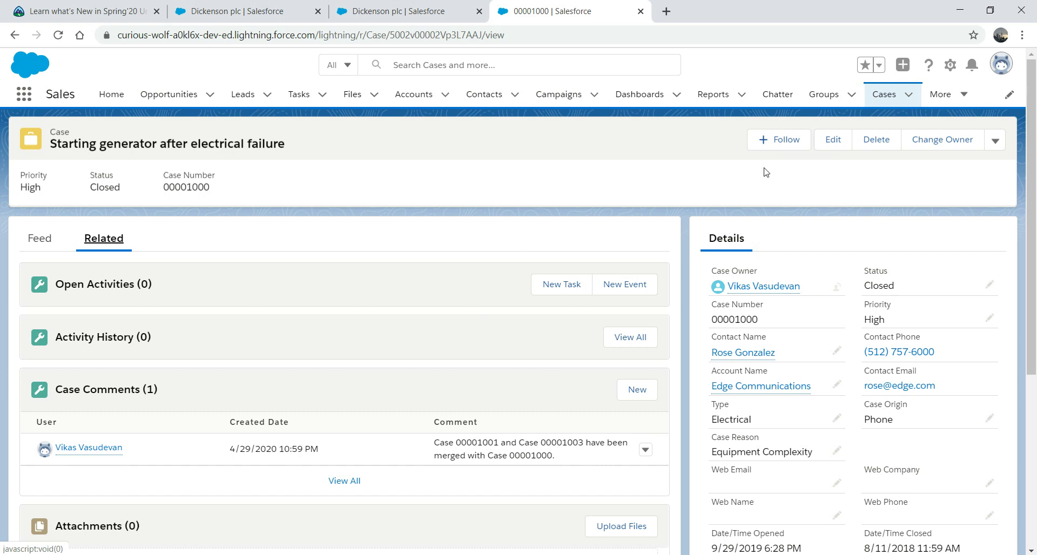
- Edit the case record page in Lightning App Builder, select its Highlights Panel, and open the Case Layout from the panel's properties
left_click(949, 64)
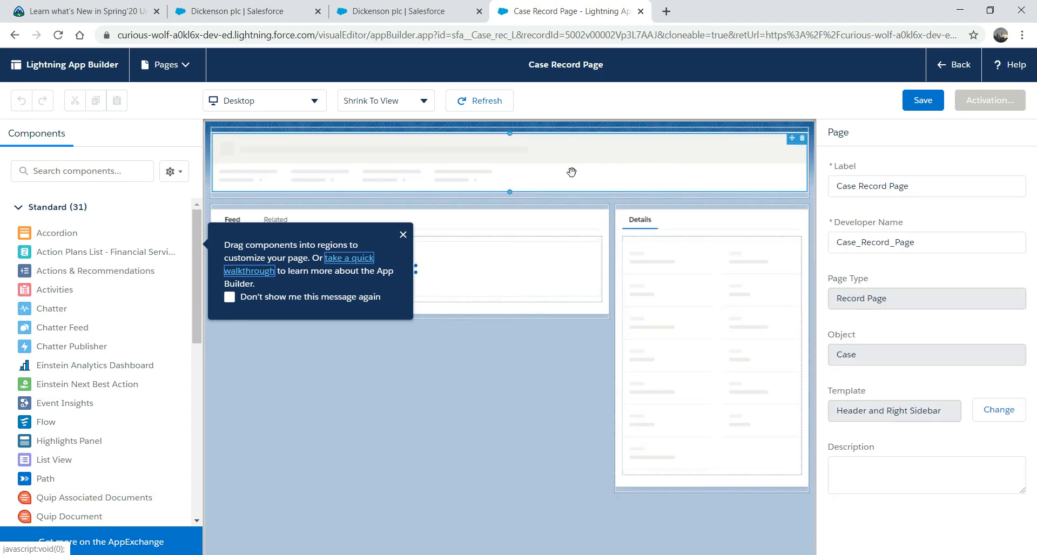
left_click(570, 164)
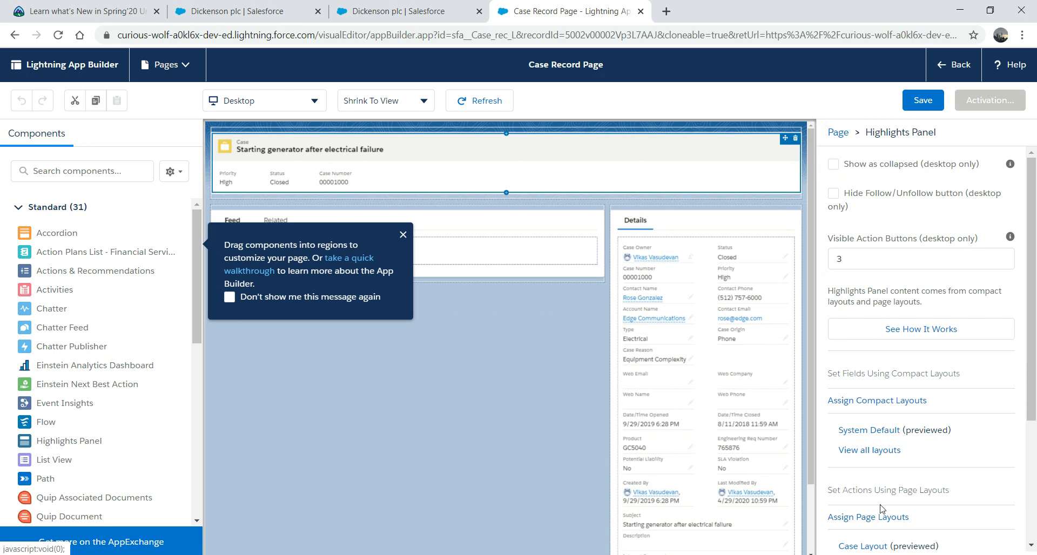
left_click_drag(1031, 370, 1032, 427)
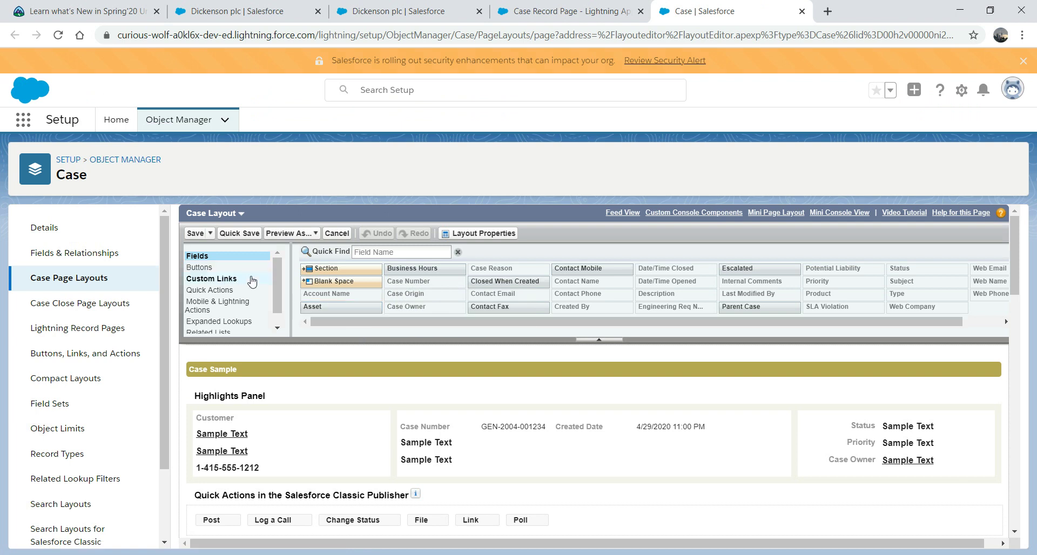
- Add the Merged Cases related list above Solutions on the Case Layout and save, overwriting users' related list customizations
left_click(277, 328)
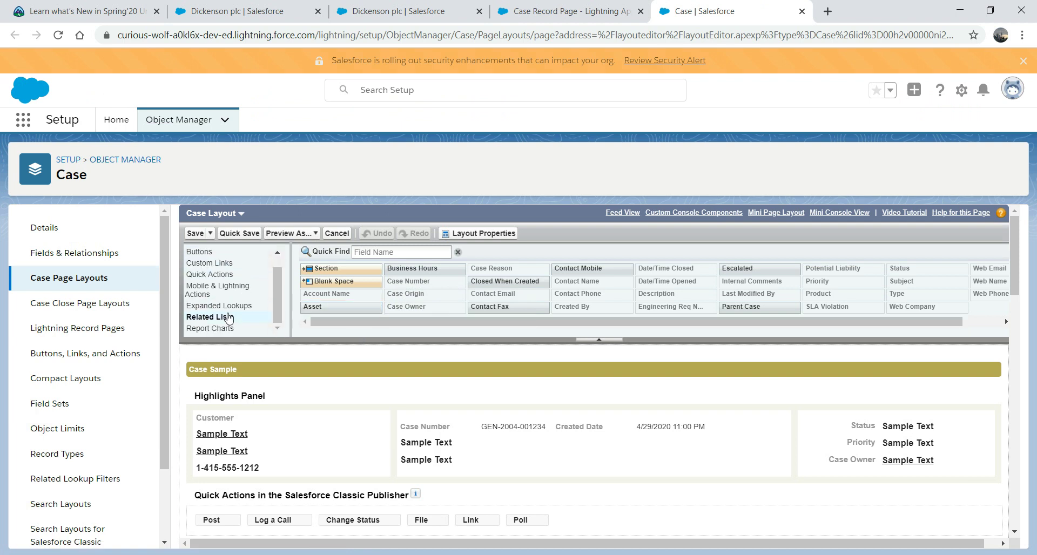
left_click(228, 317)
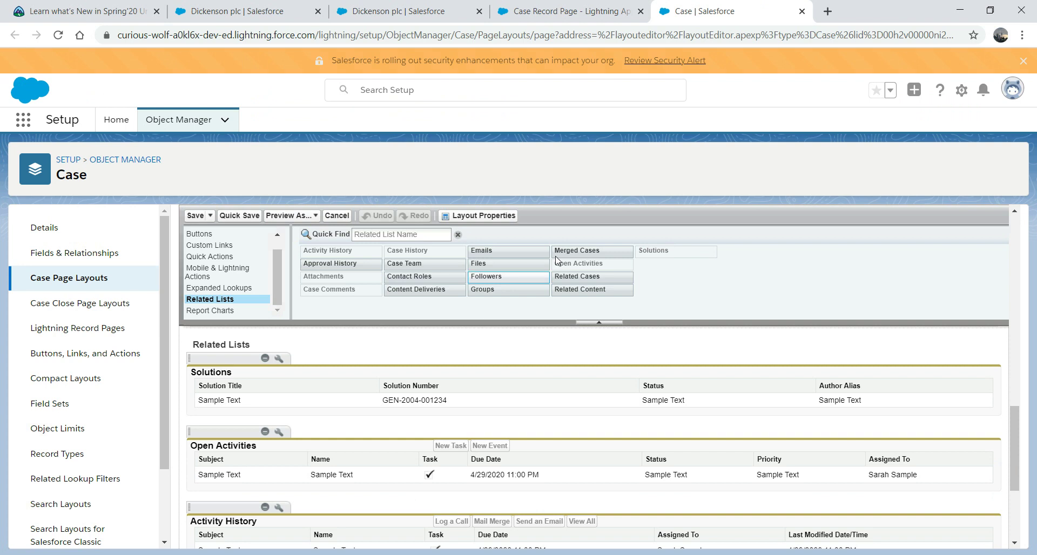
left_click_drag(556, 251, 545, 361)
left_click(195, 214)
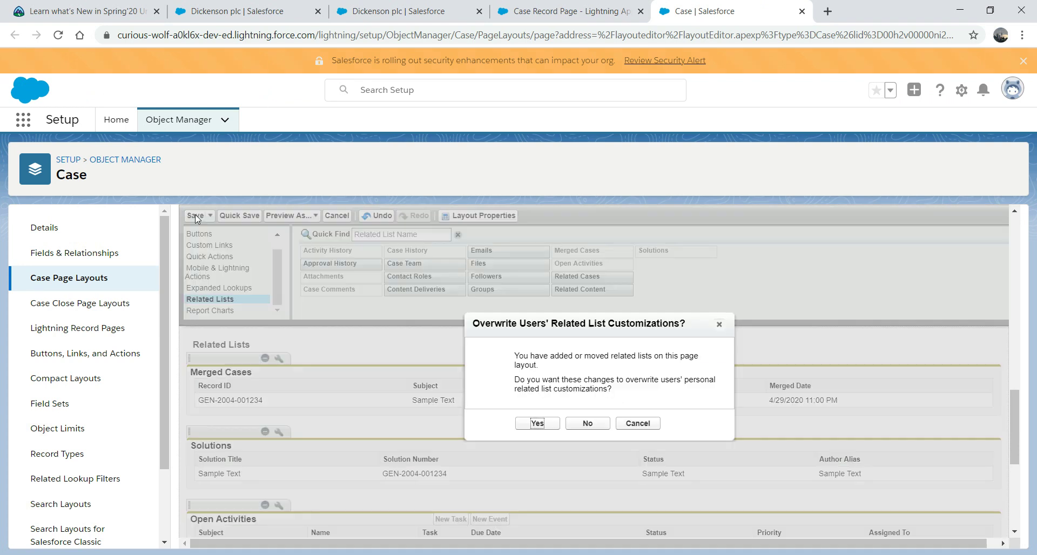
left_click(539, 425)
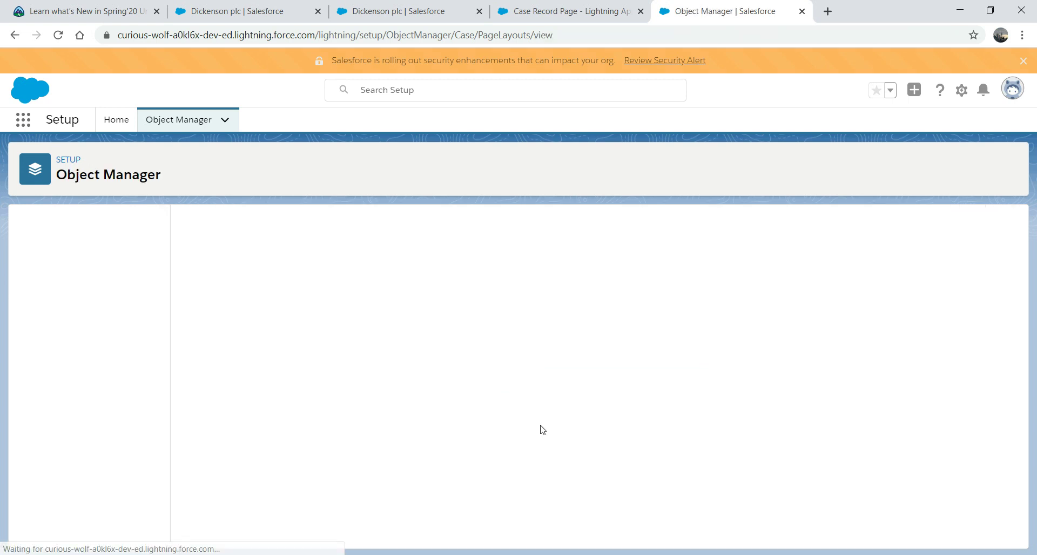
- Leave Lightning App Builder for the master case record and view its related lists
left_click(559, 8)
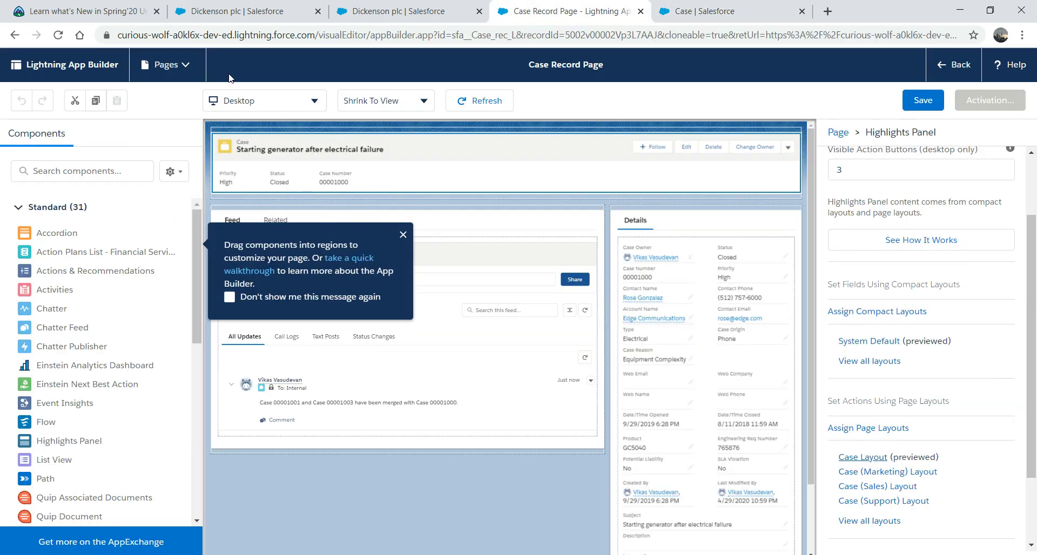
left_click(948, 67)
left_click(580, 112)
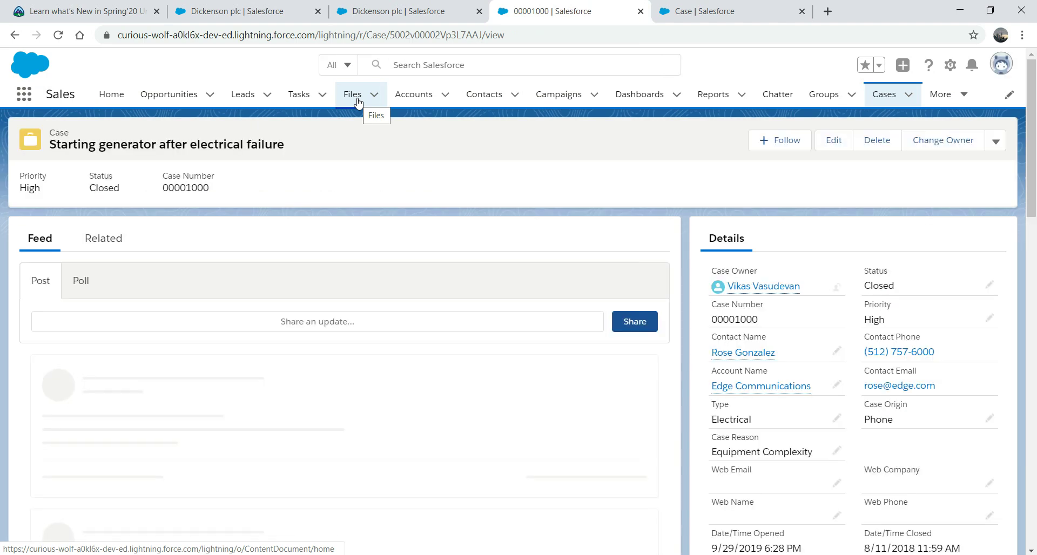
left_click(100, 241)
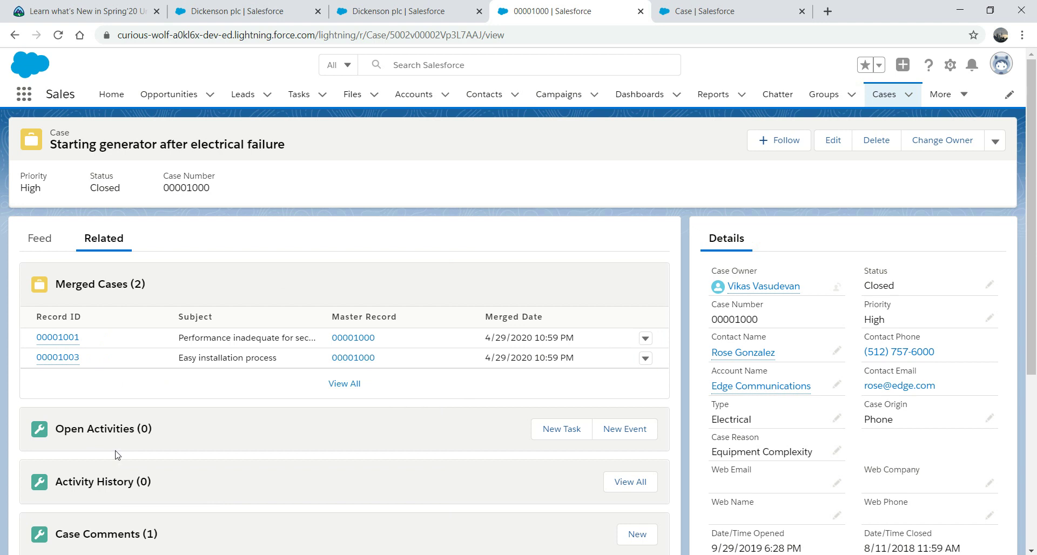
- Read the rest of Trailhead's Case Merge topic and the introduction to cloning opportunities or campaigns with related records
left_click(100, 7)
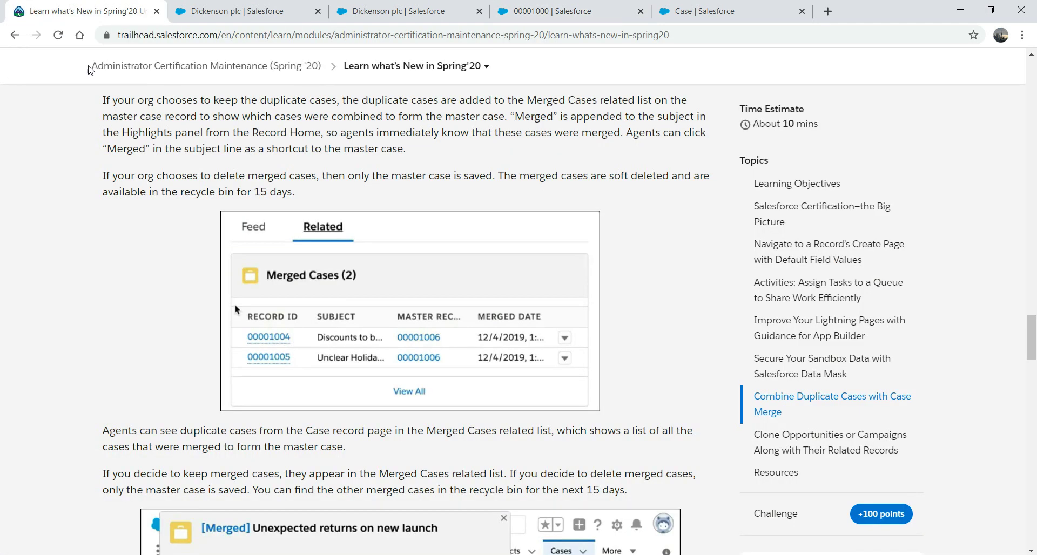
scroll(61, 334, "down", 12)
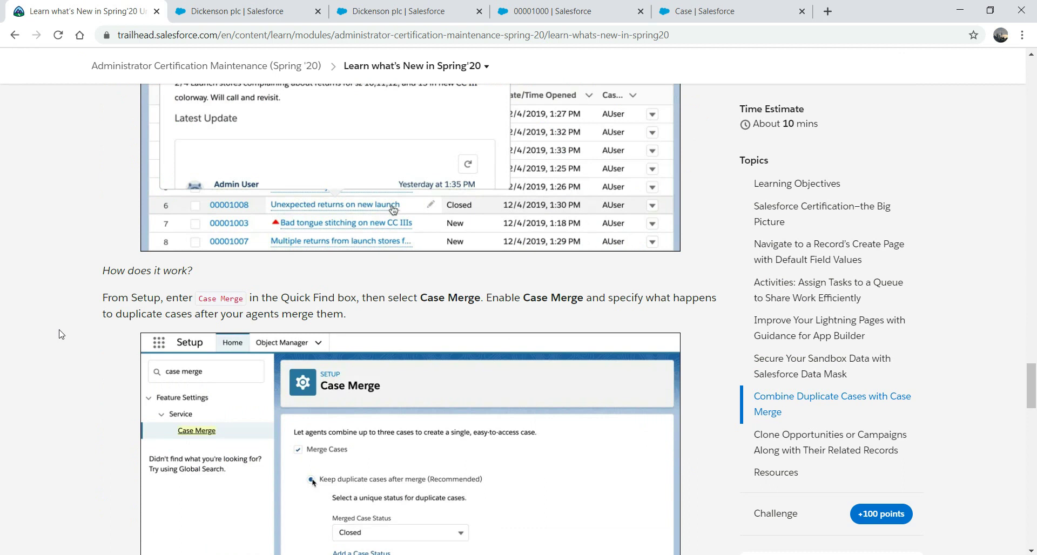
scroll(61, 334, "down", 10)
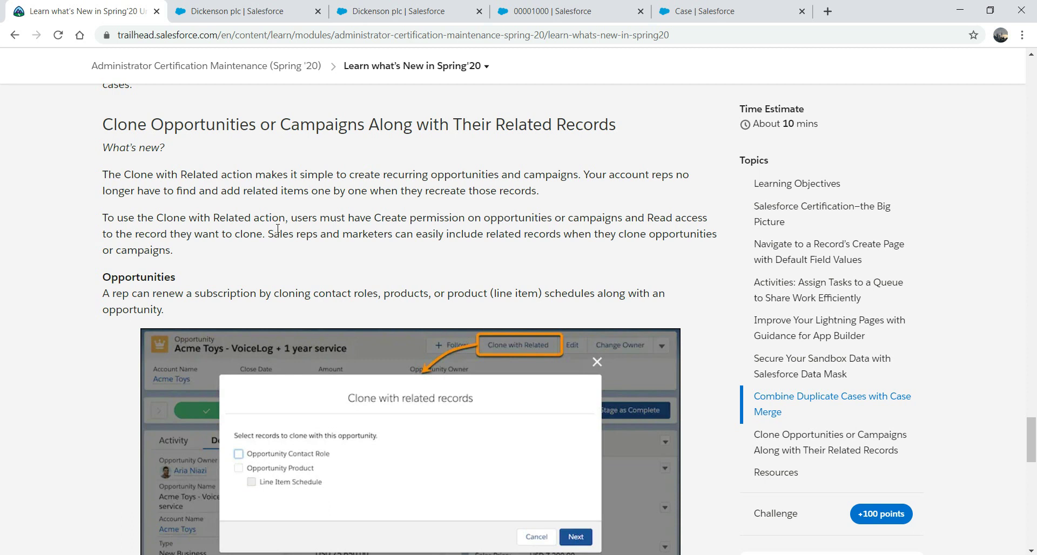
- Open the first Burlington Textiles Weaving Plant Generator opportunity from the recently viewed opportunities in Salesforce
left_click(402, 11)
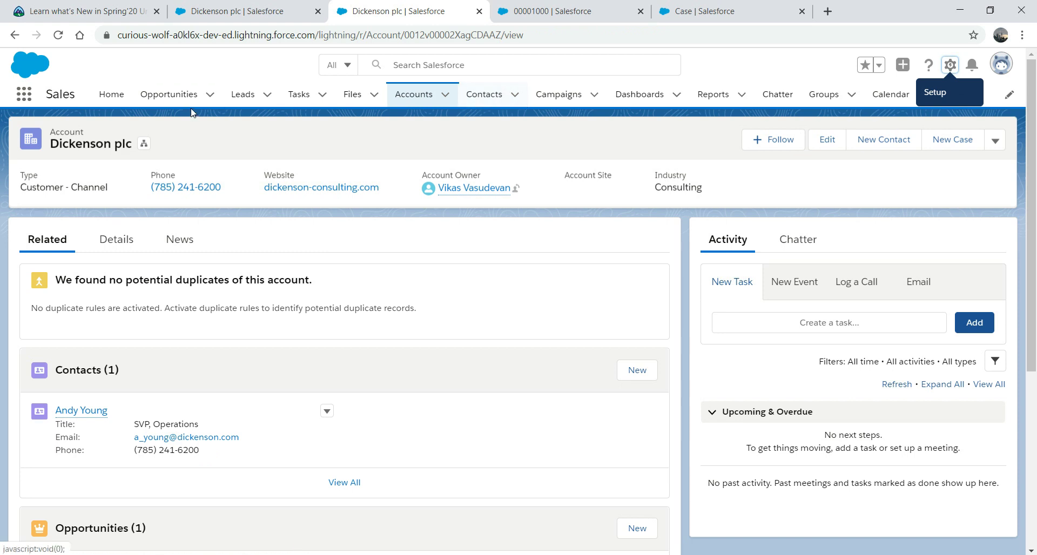
left_click(169, 95)
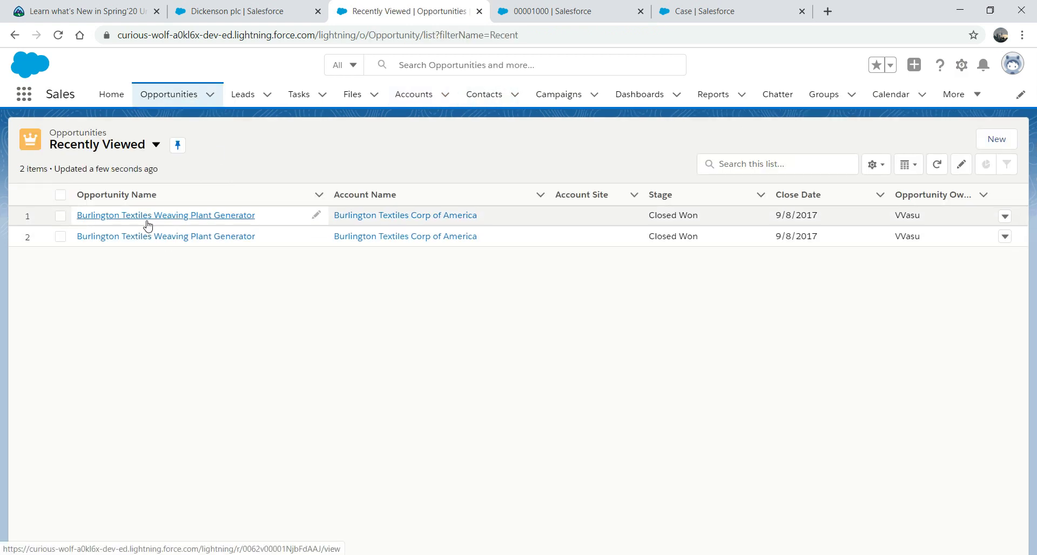
left_click(149, 219)
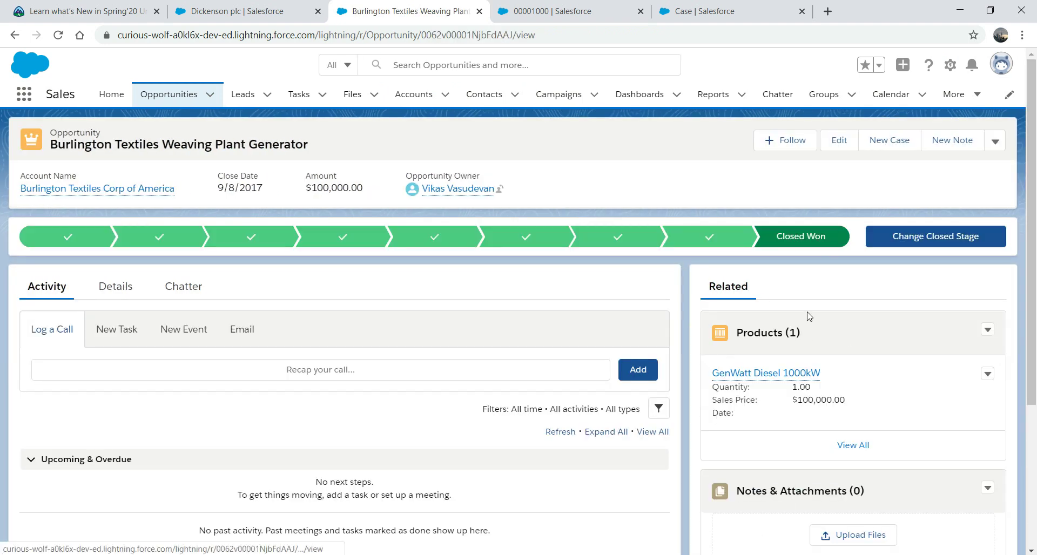
- Create a standard clone of the opportunity named "Regular Clone" and check its related lists
left_click(995, 142)
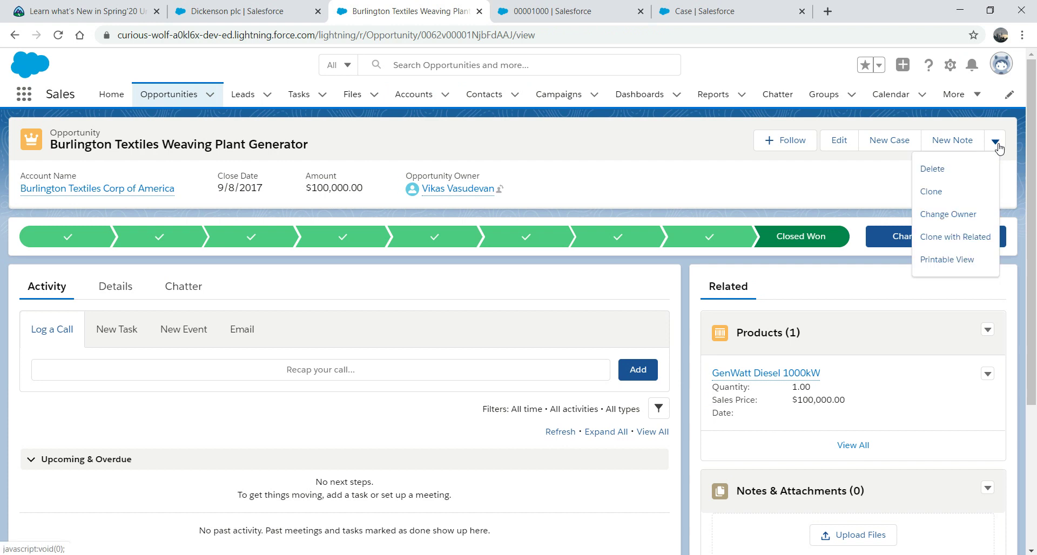
left_click(930, 192)
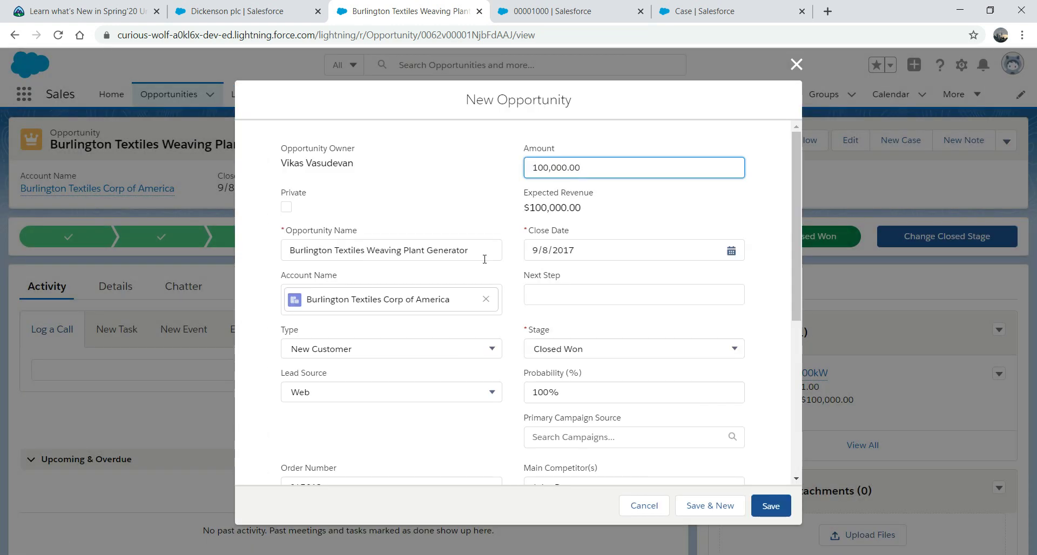
left_click(470, 252)
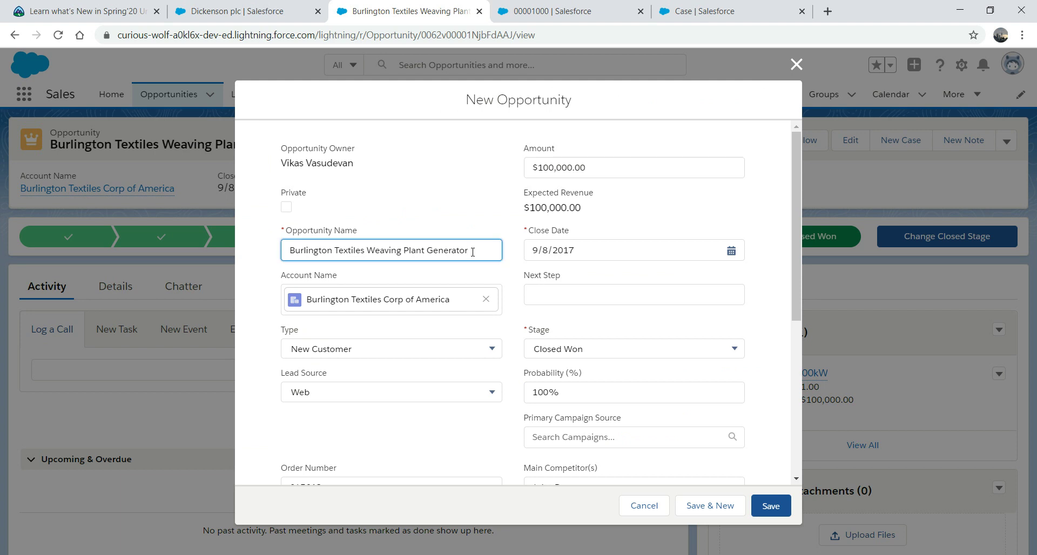
left_click_drag(473, 252, 286, 248)
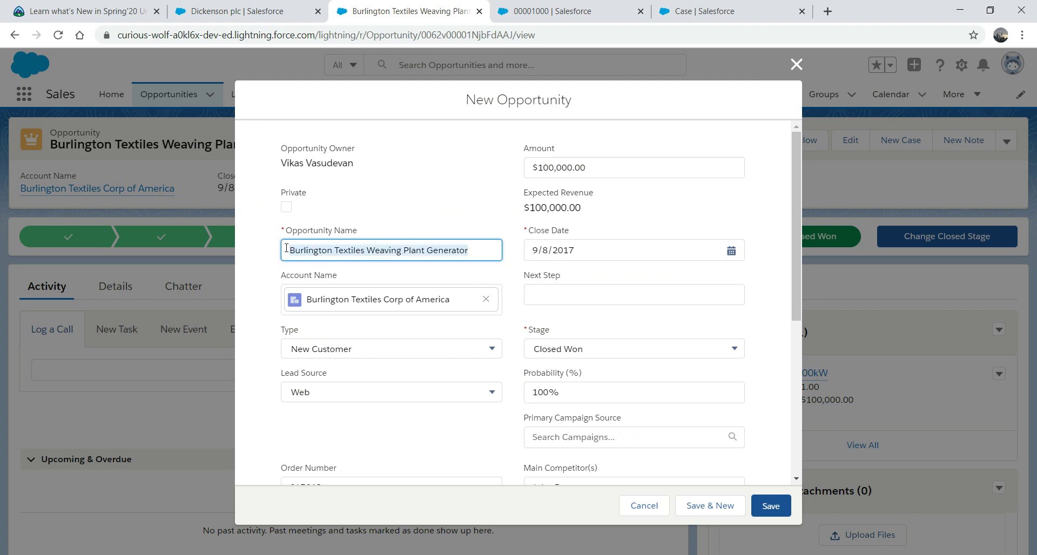
type("r")
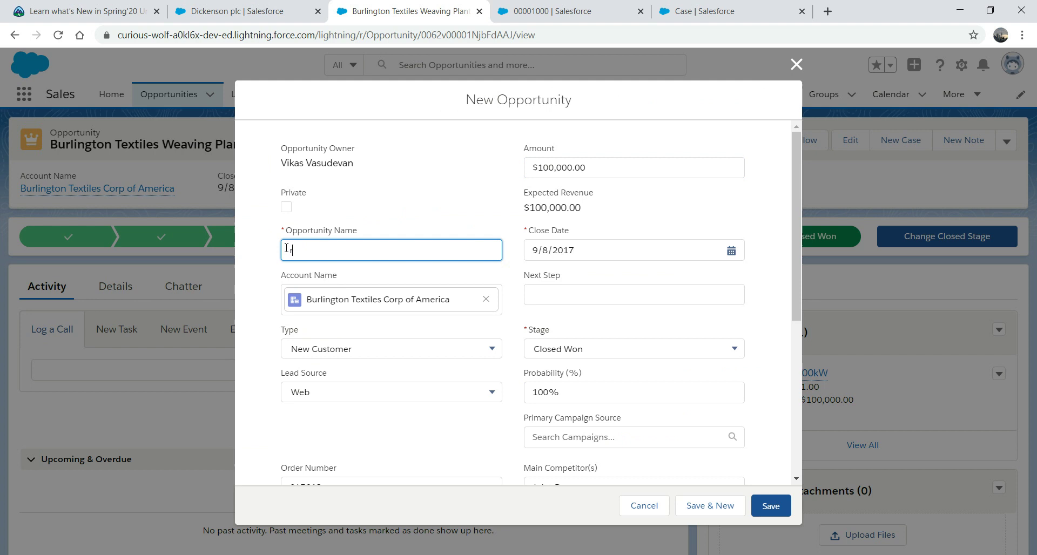
type("EGULAR")
key("BackSpace")
key("BackSpace")
key("BackSpace")
key("BackSpace")
type("R")
left_click(778, 506)
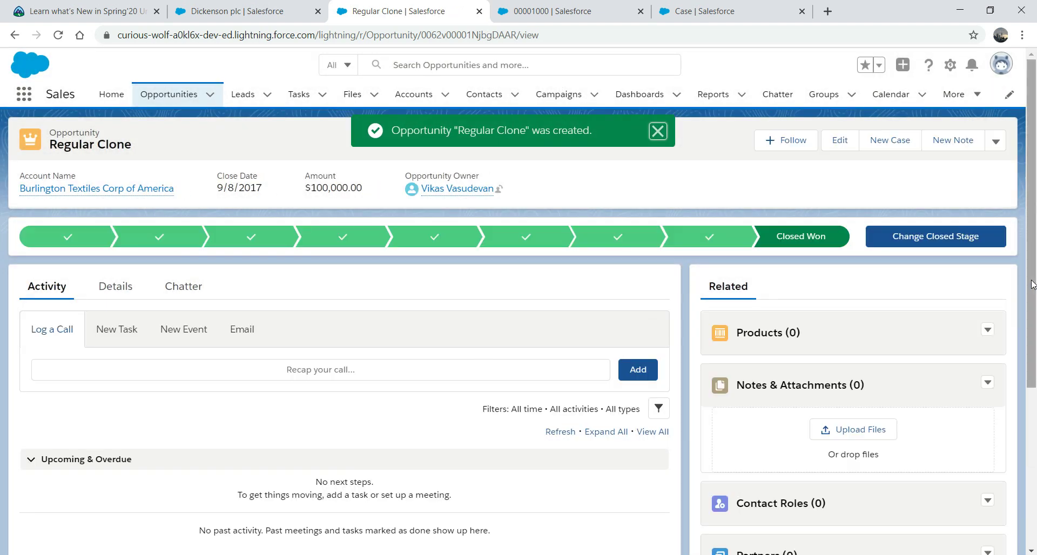
scroll(1032, 285, "down", 1)
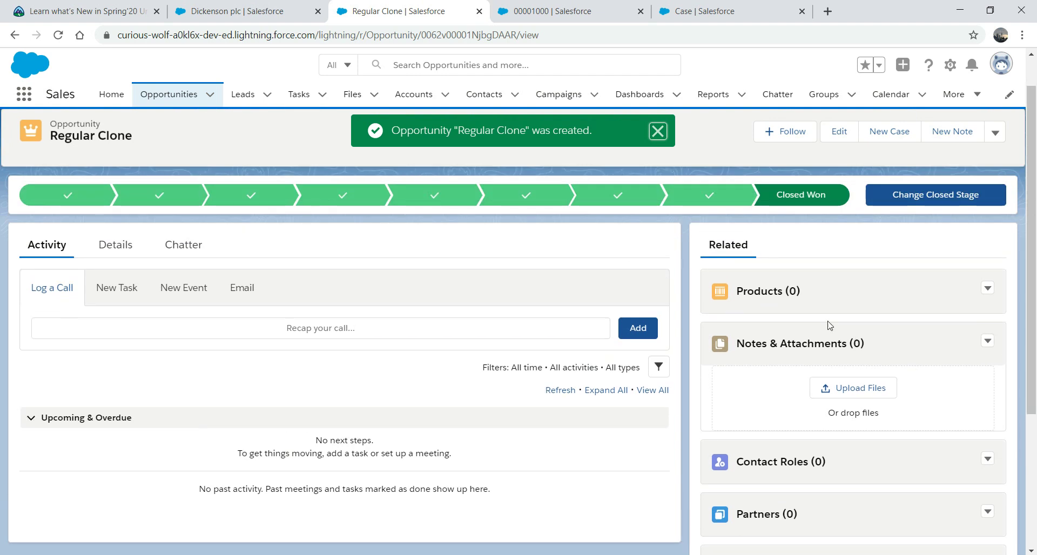
- Reopen the original Burlington Textiles Weaving Plant Generator opportunity and start Clone with Related, including the Opportunity Product
left_click(189, 100)
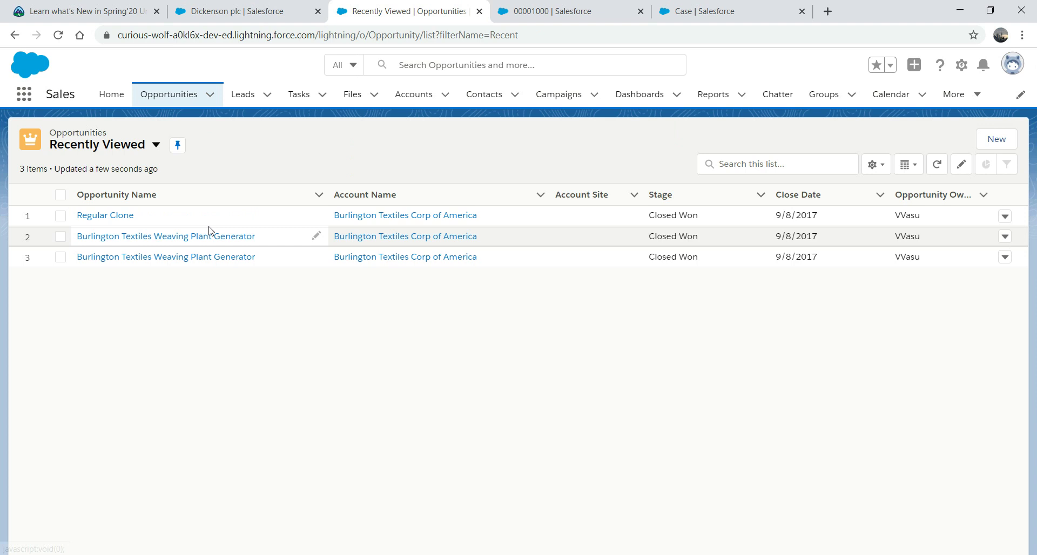
left_click(194, 236)
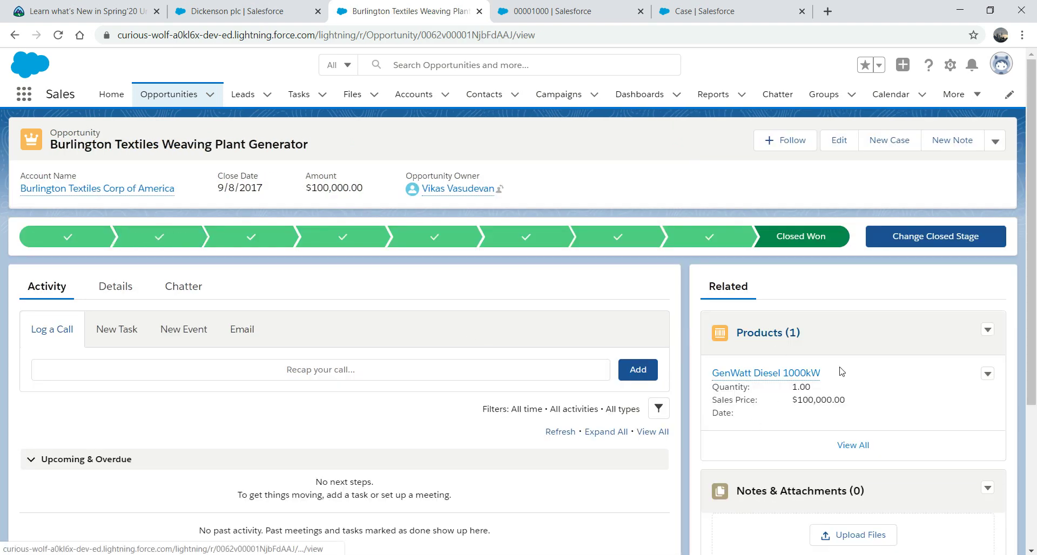
left_click(995, 141)
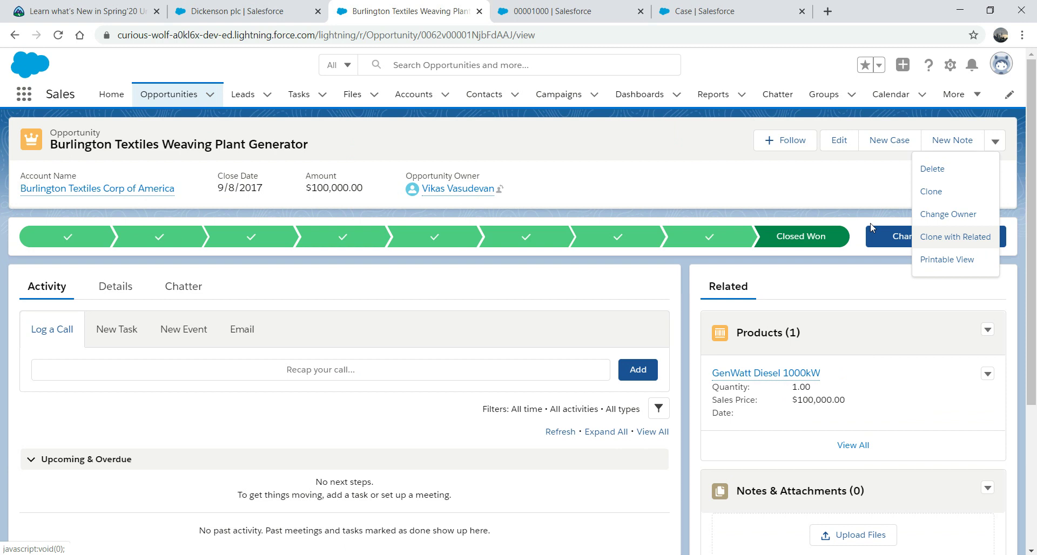
left_click(954, 241)
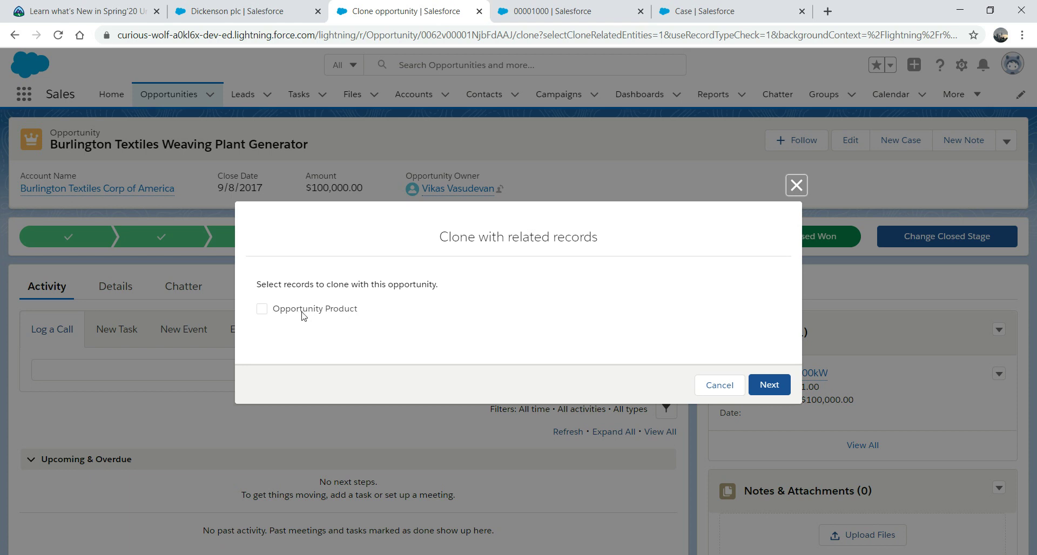
left_click(261, 310)
left_click(768, 384)
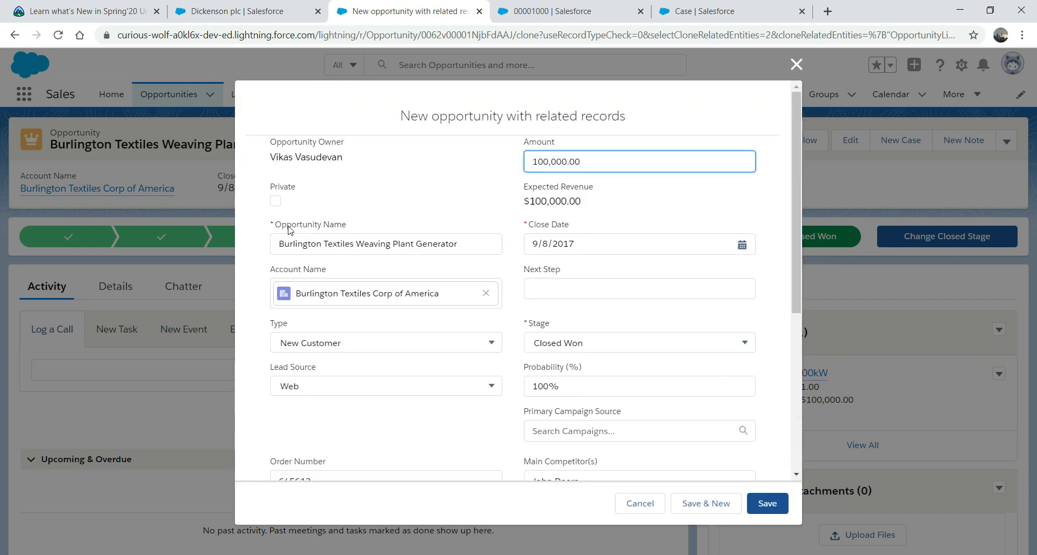
- Name the new opportunity with related records "Clone with Product" and save it
left_click_drag(470, 246, 196, 242)
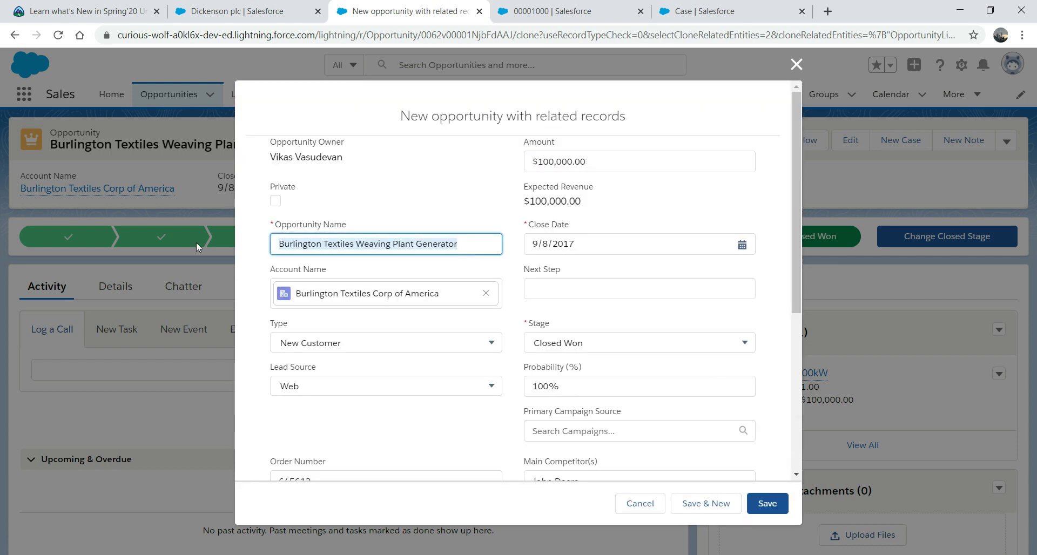
type("Clone with Product")
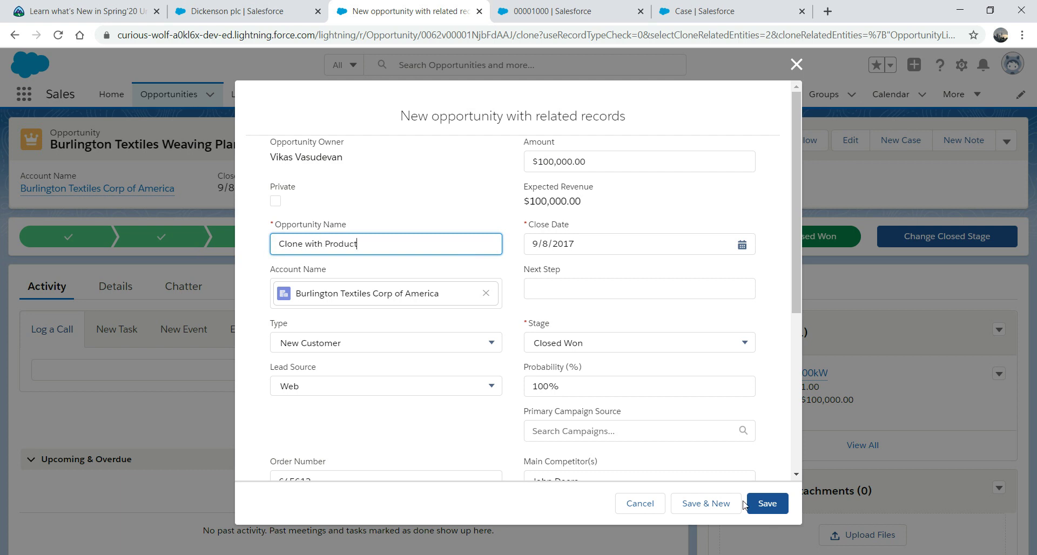
left_click(768, 504)
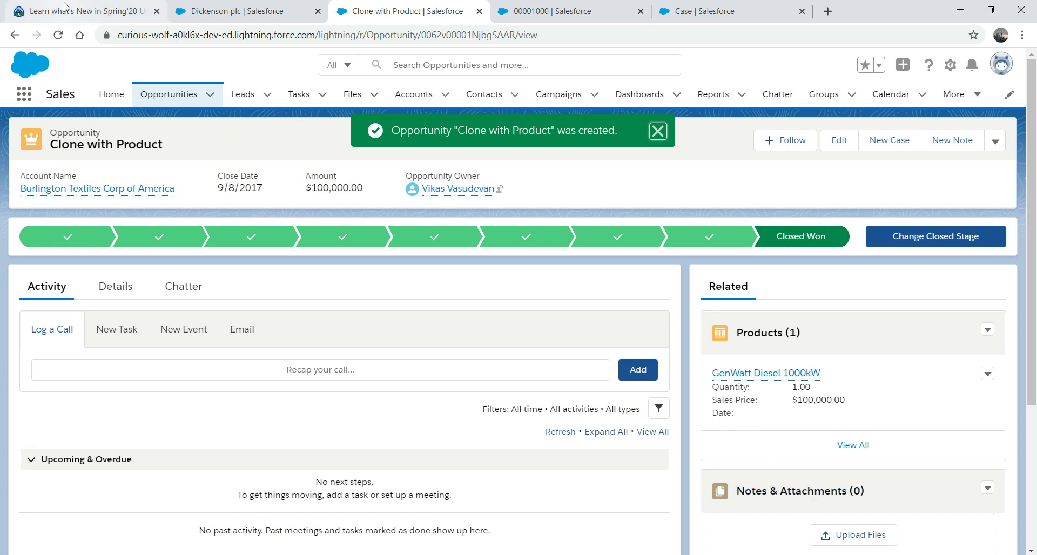
- Return to the Trailhead unit and review the Clone with Related topic for opportunities and campaigns through the end of the page
left_click(238, 11)
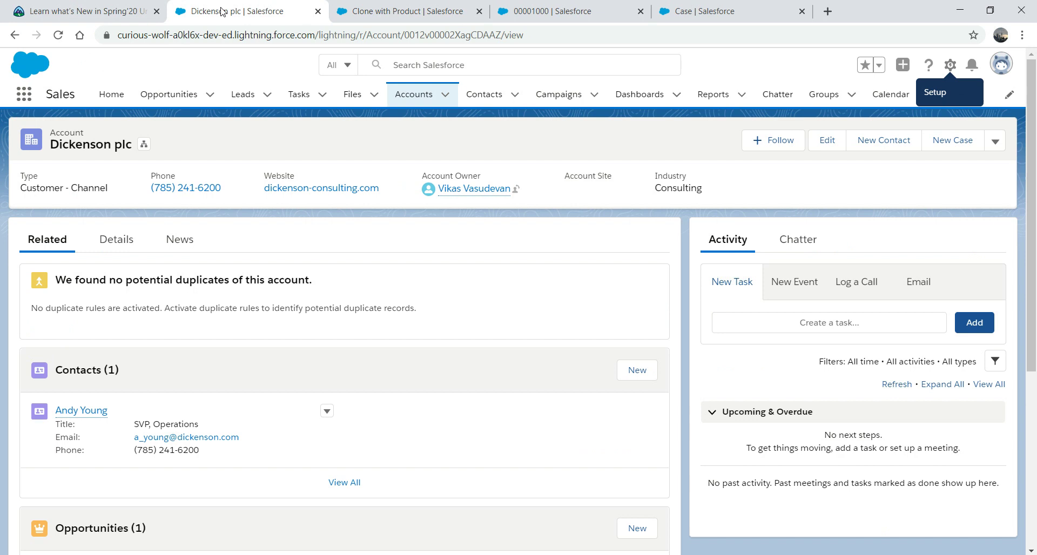
left_click(114, 11)
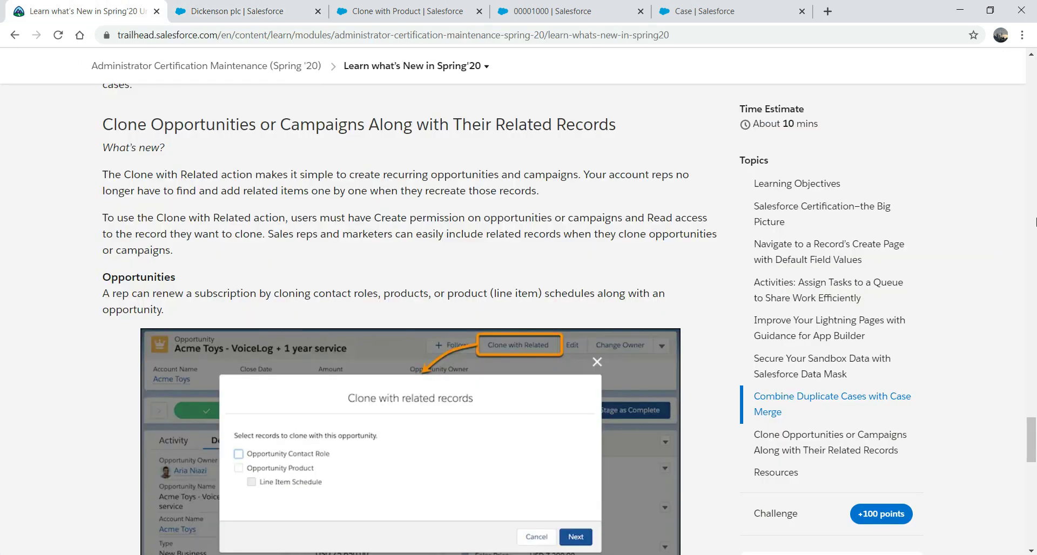
left_click_drag(1029, 423, 1029, 452)
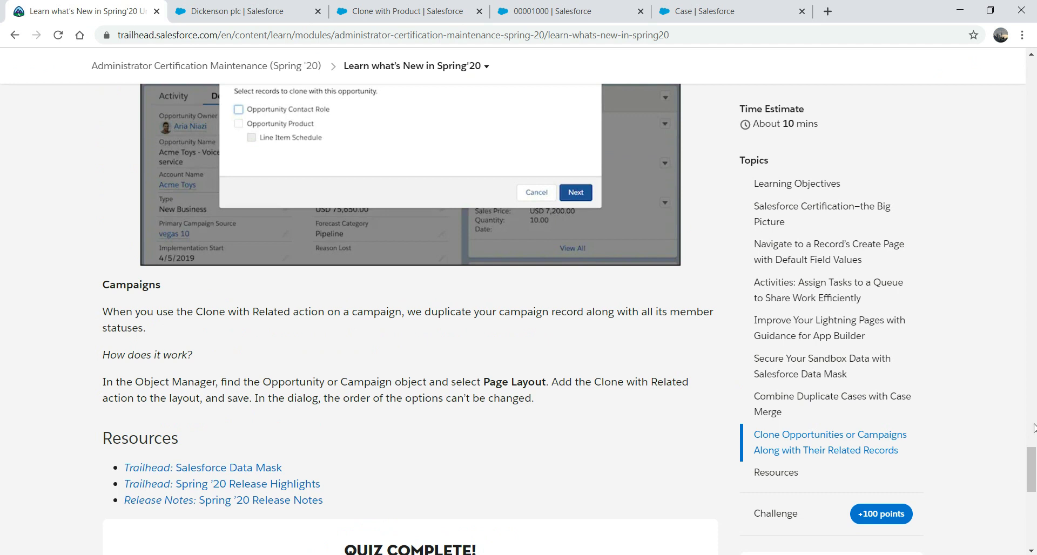
left_click_drag(1029, 463, 1029, 481)
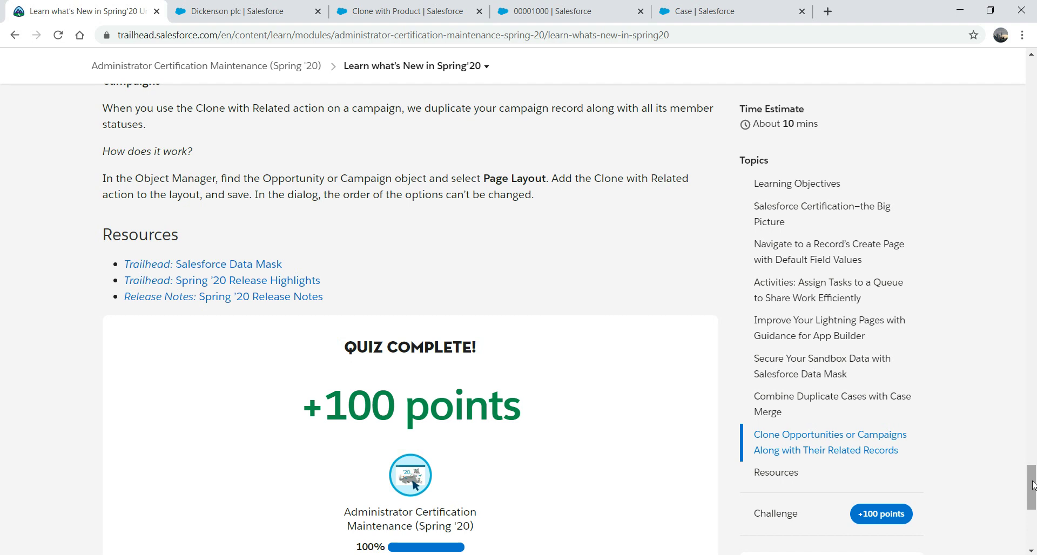
mouse_move(1033, 484)
left_mouse_down()
mouse_move(1032, 504)
mouse_move(1035, 264)
mouse_move(1034, 445)
left_mouse_up()
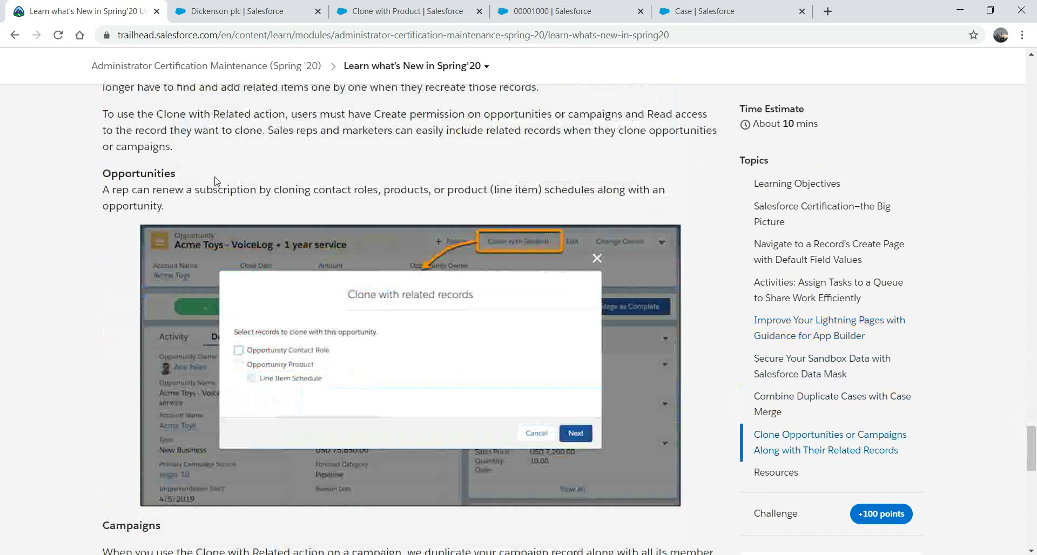
- Go back to the Administrator Certification Maintenance (Spring '20) module and open the unit "Get Hands-on with Permission Set Groups"
left_click(15, 35)
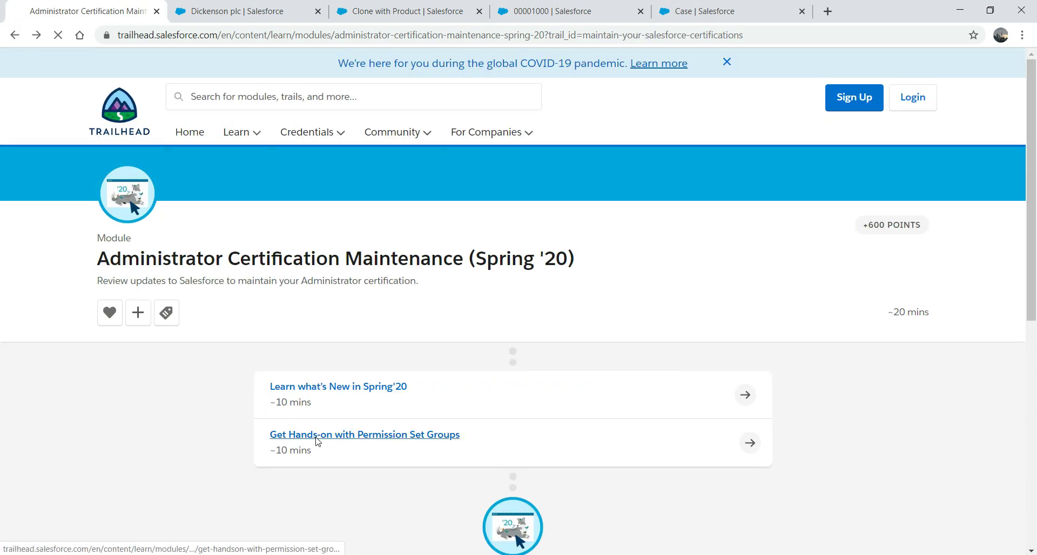
left_click(317, 440)
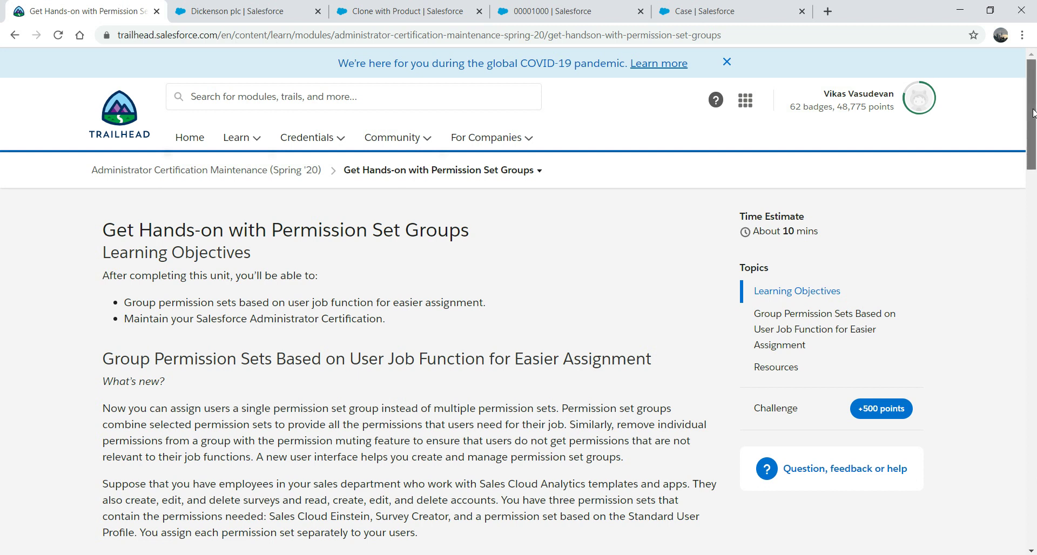
- Review the Get Hands-on with Permission Set Groups unit down to its Resources section
left_click(1033, 200)
left_click_drag(1033, 200, 1023, 353)
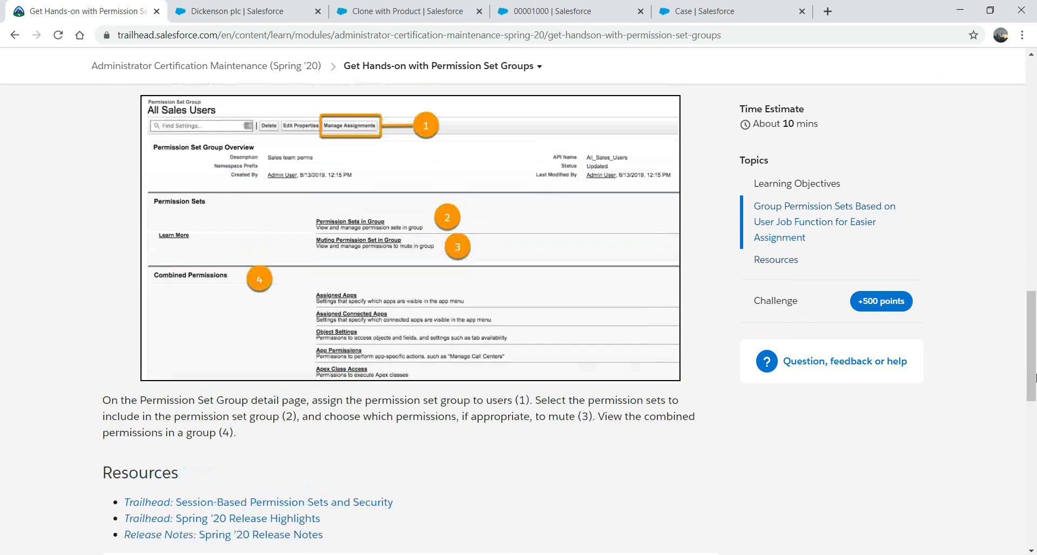
left_click(554, 8)
left_click(364, 7)
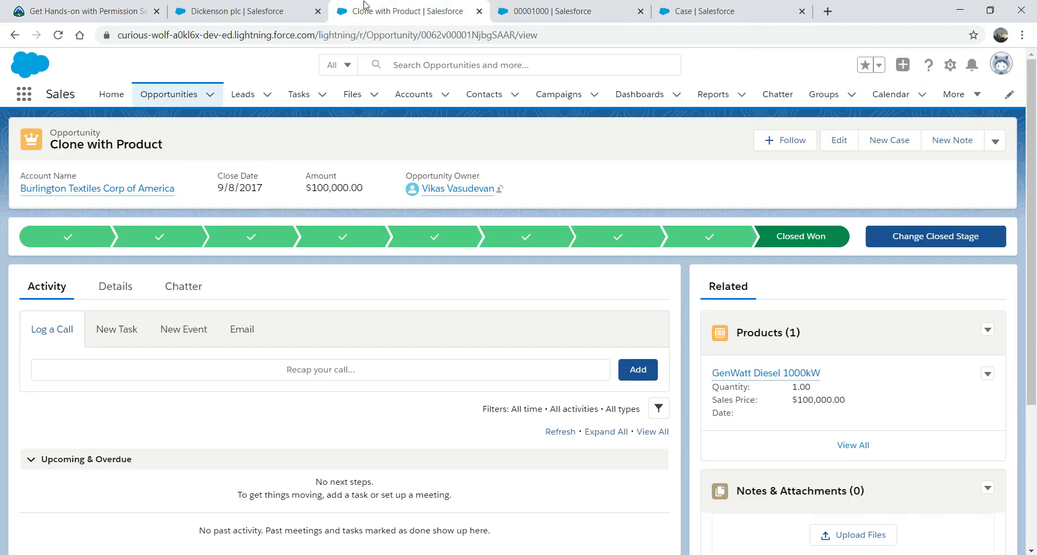
left_click(81, 11)
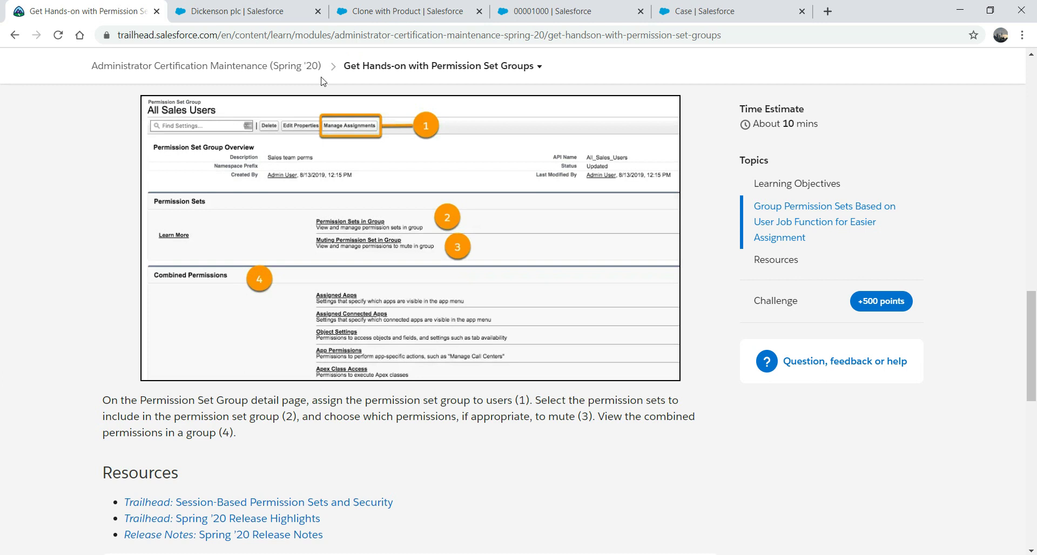
- Switch to the Salesforce org, open Setup and use Quick Find to open the Permission Sets page
left_click(408, 7)
left_click(949, 66)
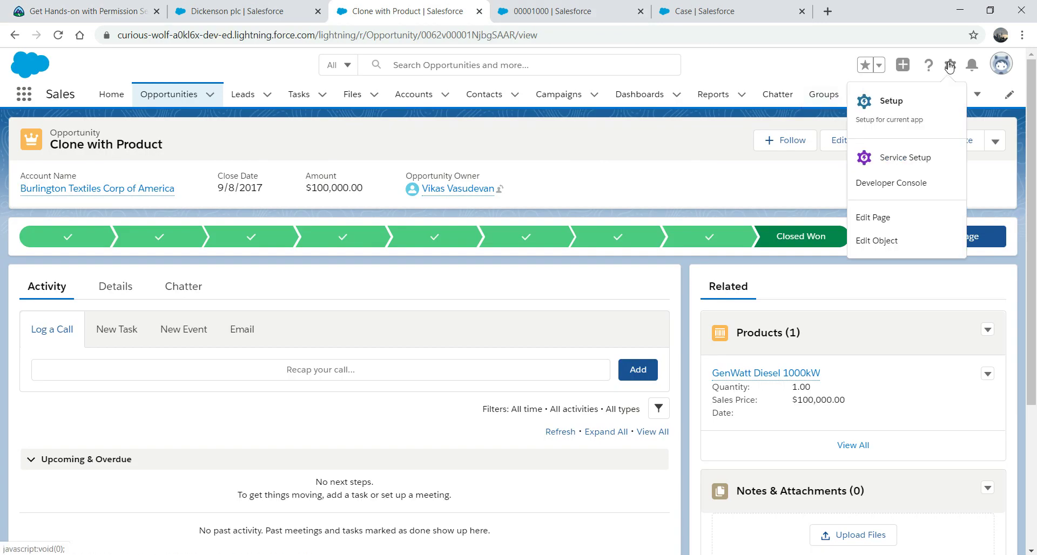
left_click(826, 101)
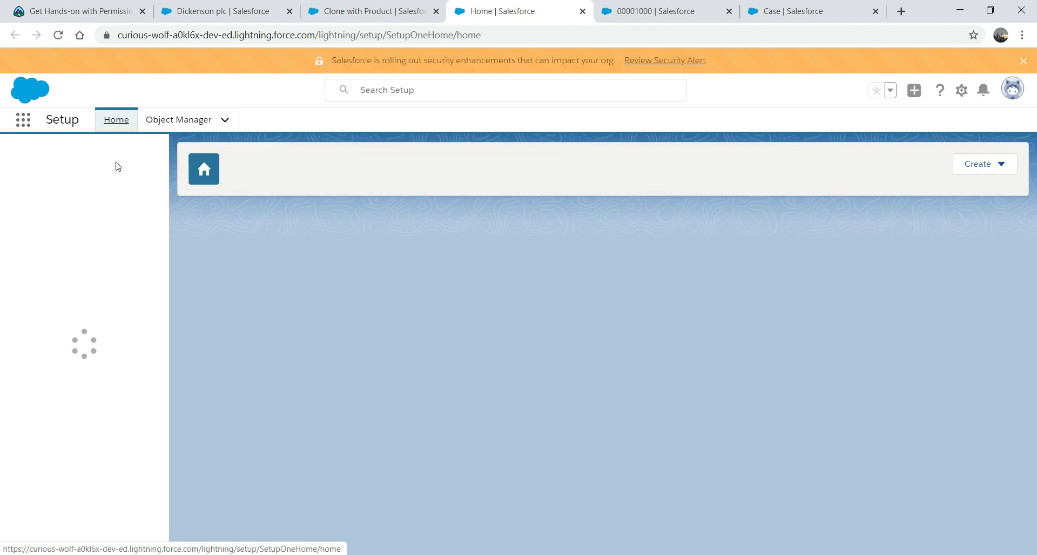
left_click(92, 165)
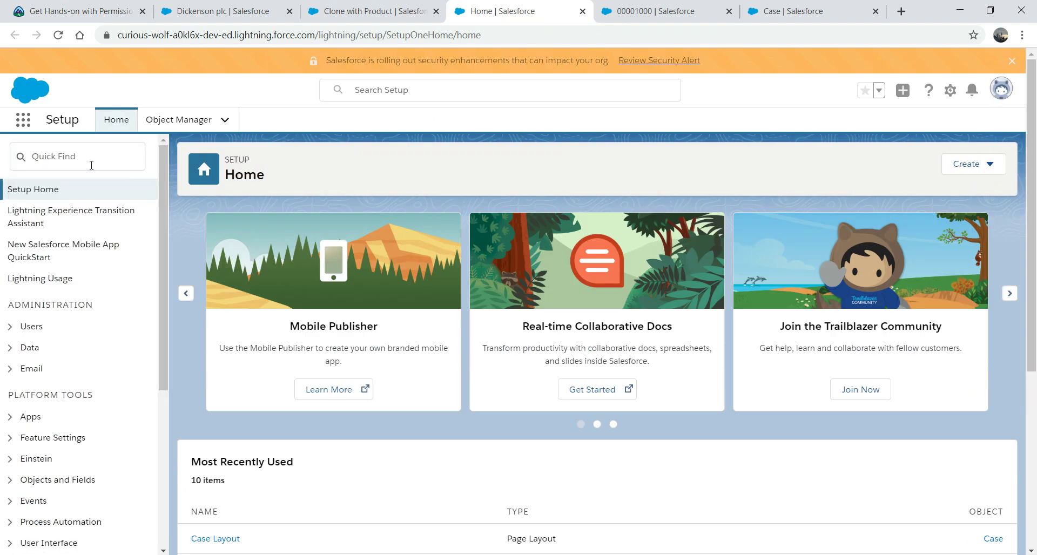
left_click(92, 164)
type("permi")
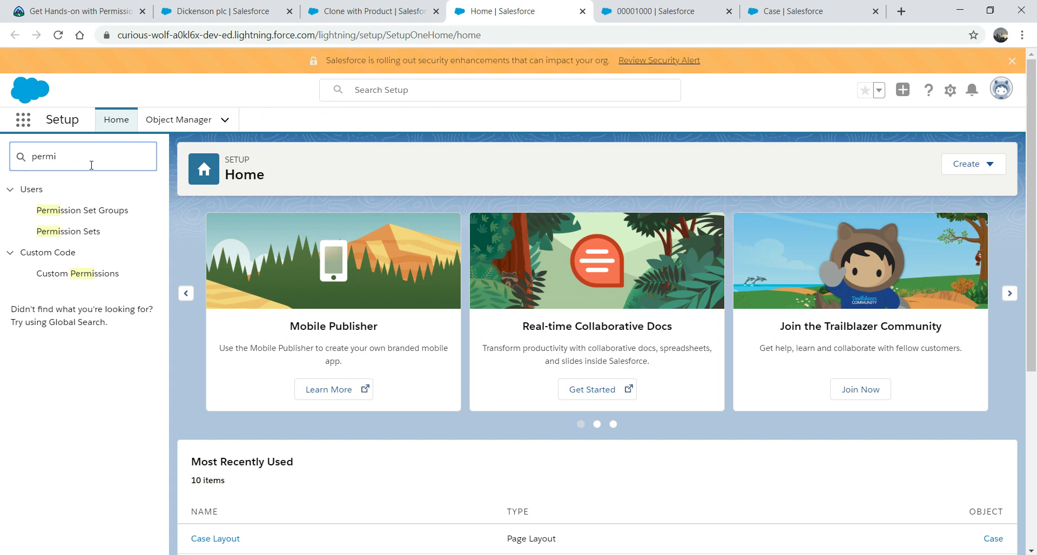
left_click(90, 232)
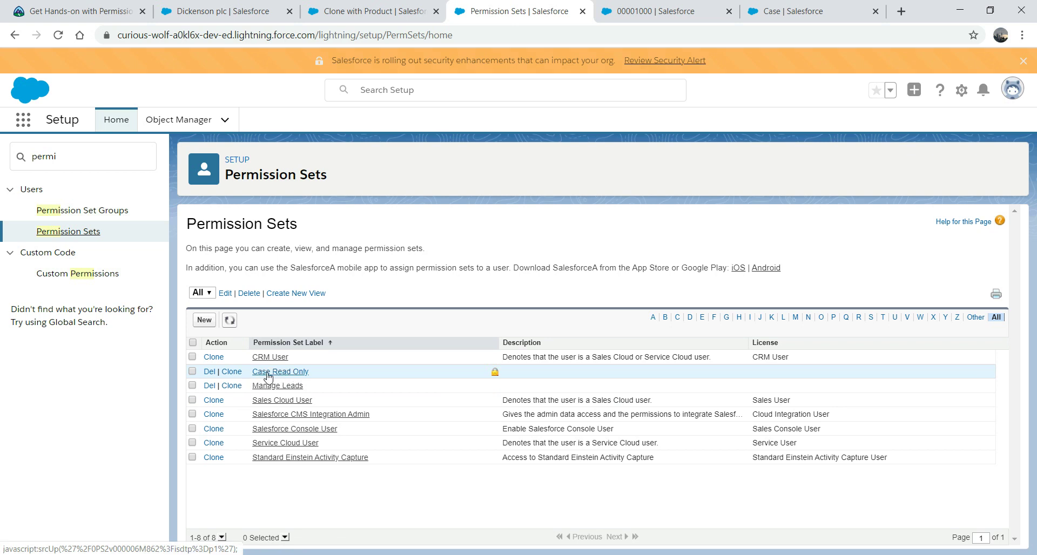
- Examine the object and field permissions for Cases in the Case Read Only permission set
left_click(268, 376)
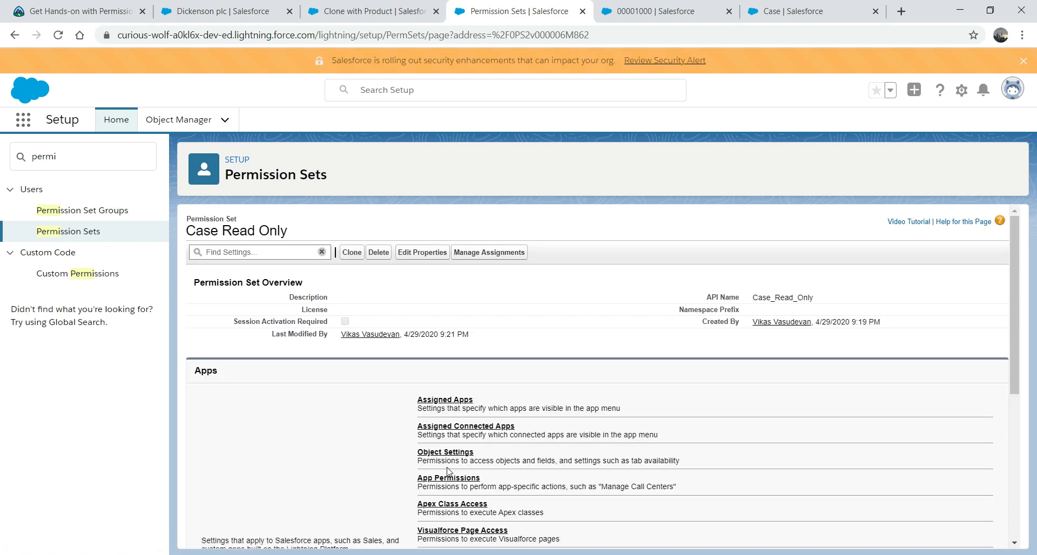
left_click(446, 453)
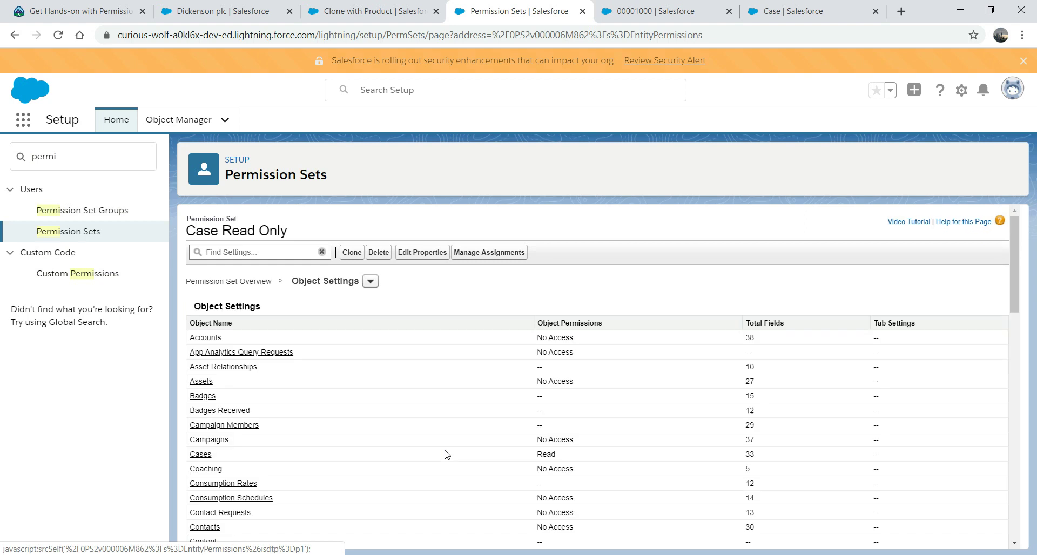
left_click(198, 458)
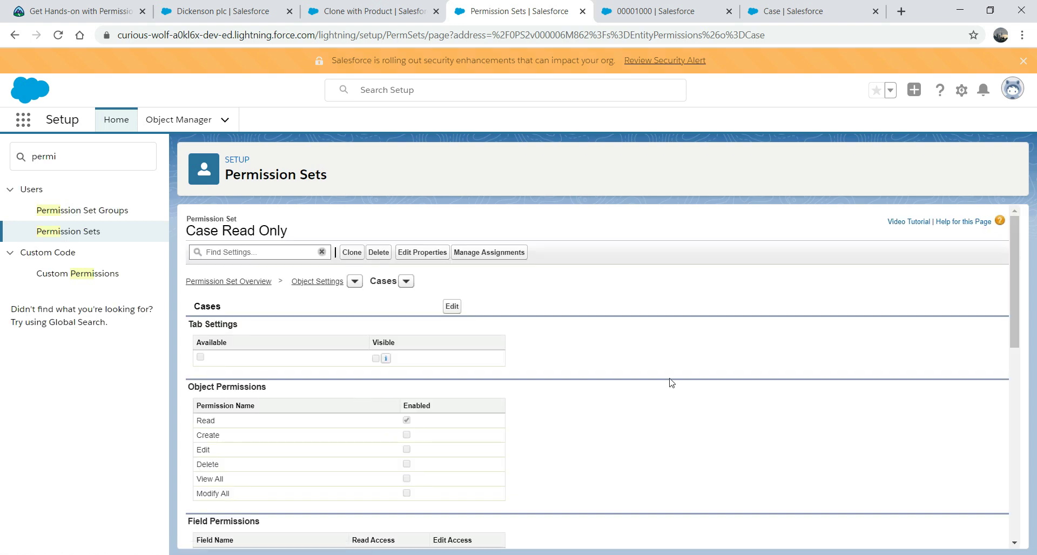
left_click_drag(1014, 276, 1025, 344)
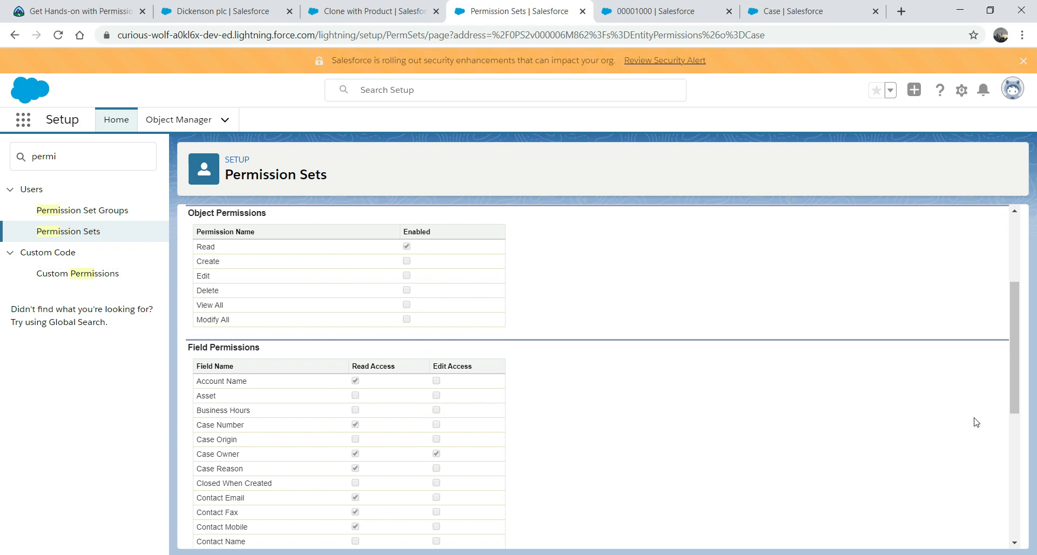
left_click_drag(1017, 375, 980, 322)
left_click_drag(1015, 274, 1013, 259)
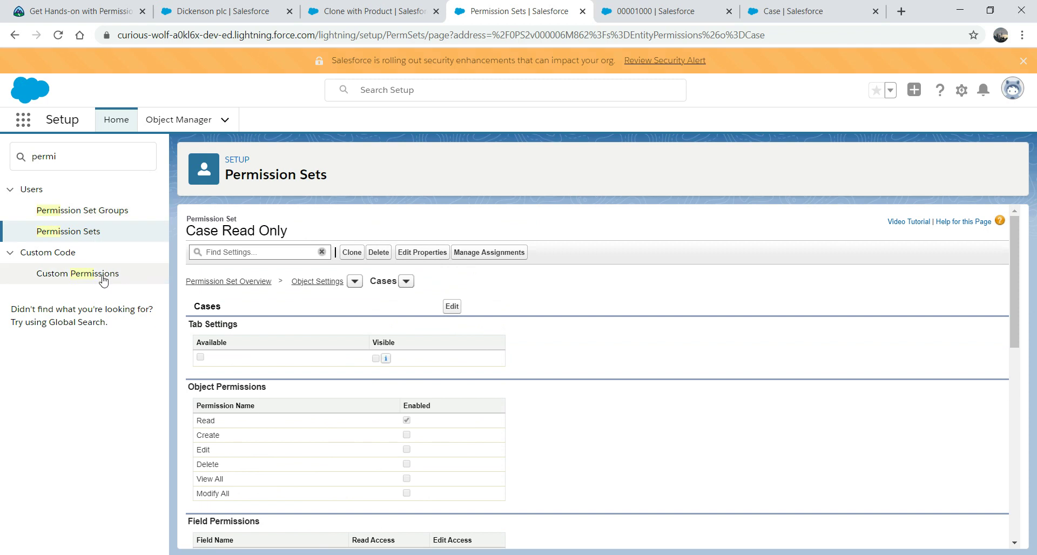
- Examine the object and field permissions for Leads in the Manage Leads permission set
left_click(73, 230)
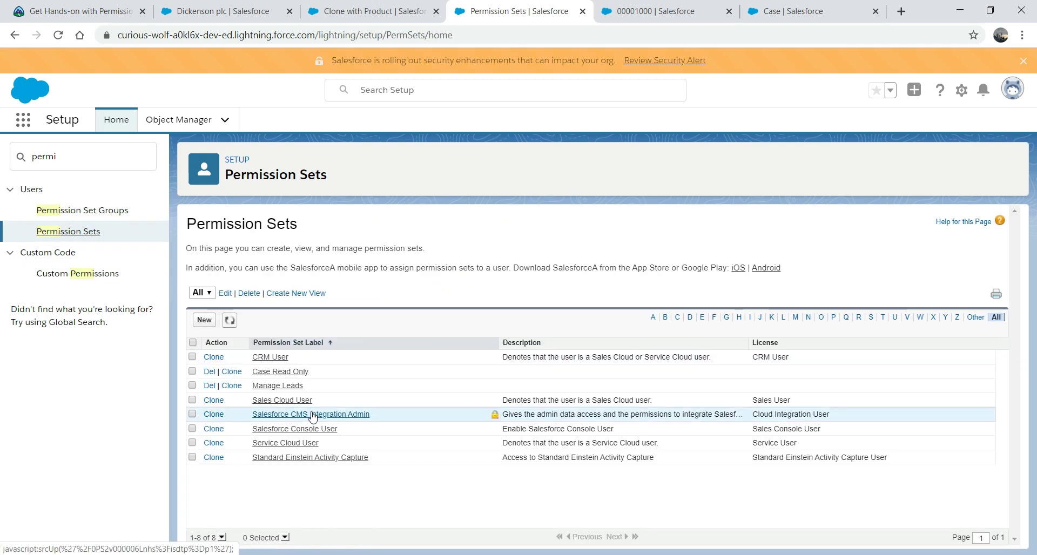
left_click(279, 386)
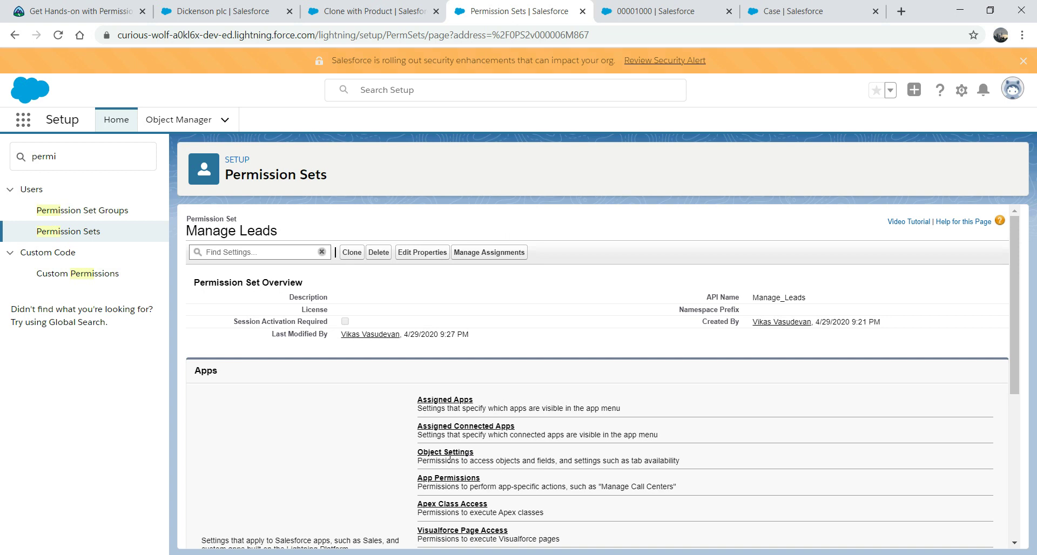
left_click(450, 453)
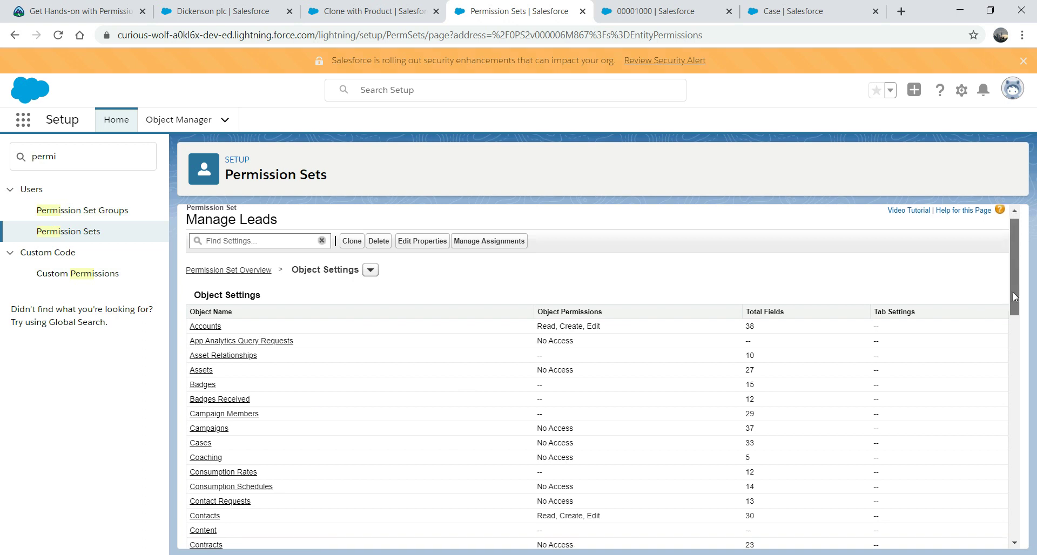
left_click_drag(1012, 294, 995, 377)
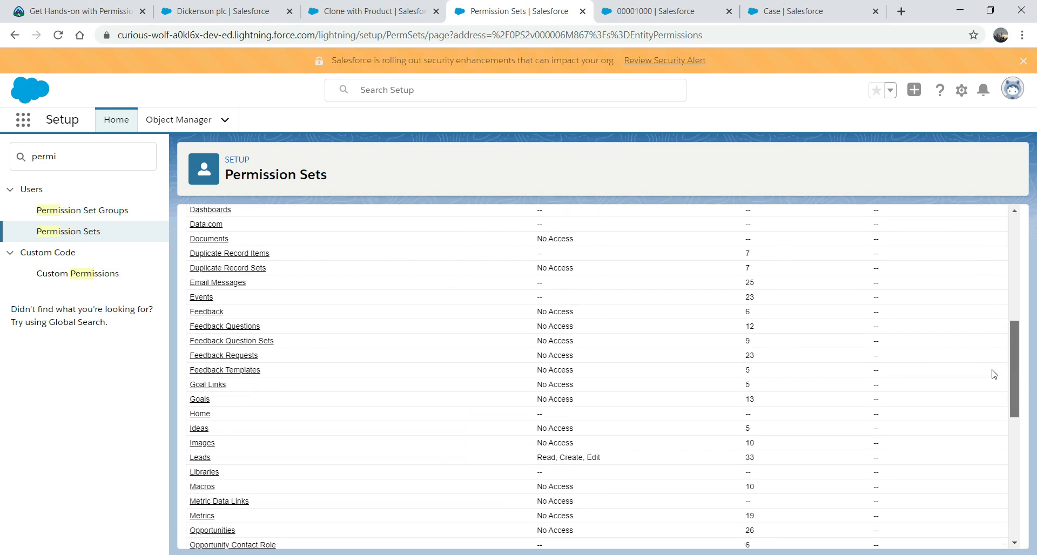
left_click(201, 456)
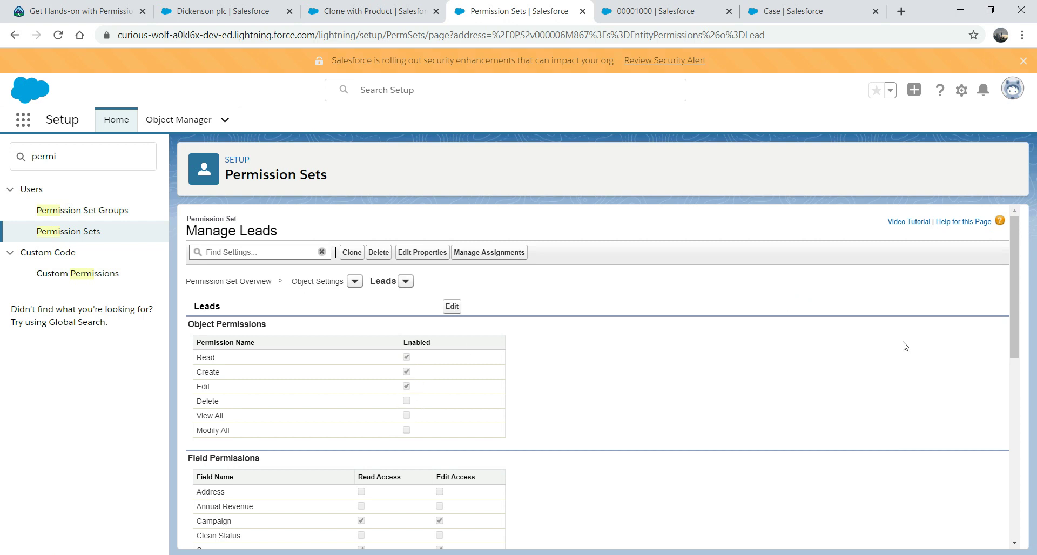
left_click_drag(1009, 287, 1005, 367)
scroll(1005, 367, "up", 4)
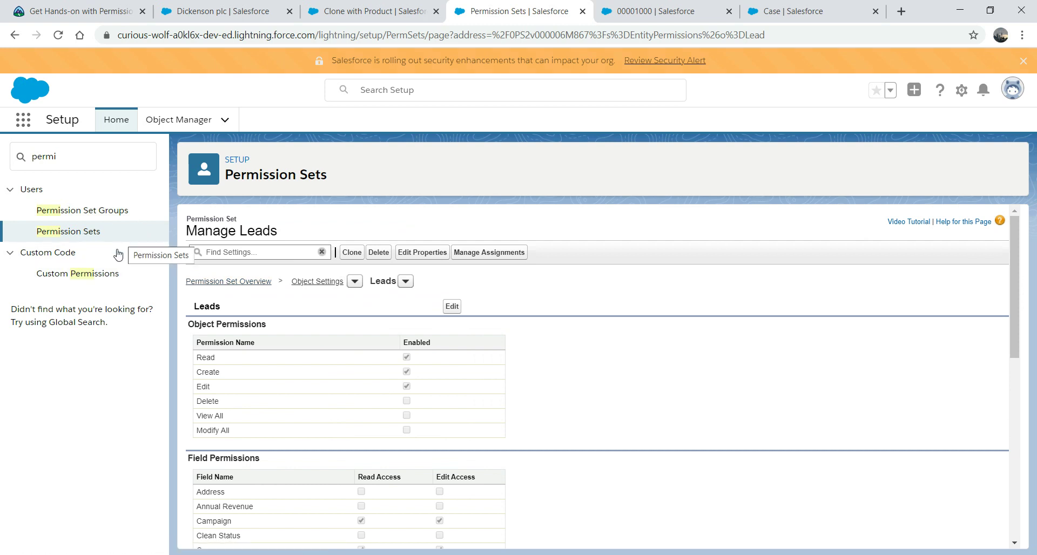
- Open the App Permissions of the Manage Leads permission set and find the Transfer Leads entry by searching the page for "transfer"
left_click(232, 286)
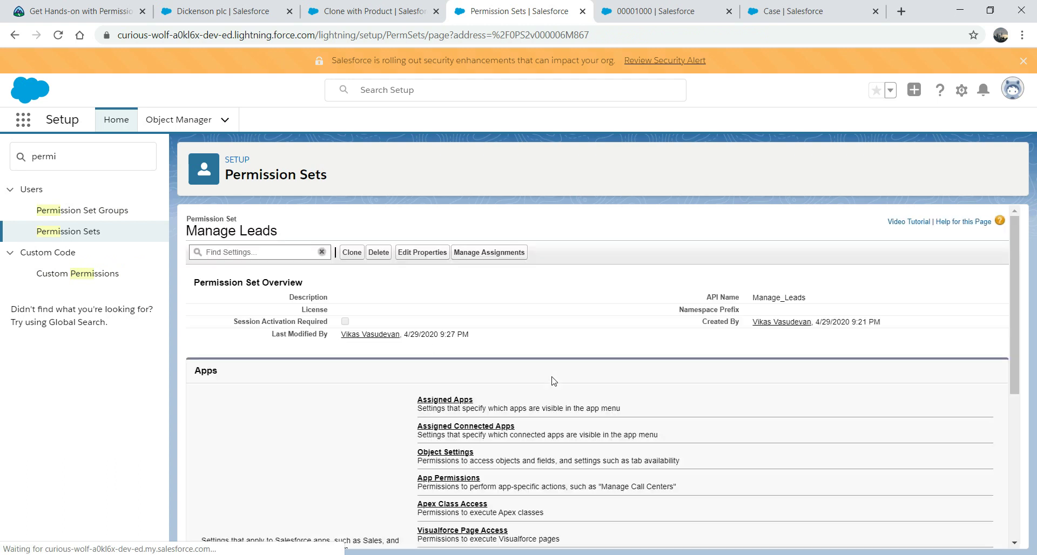
left_click(449, 479)
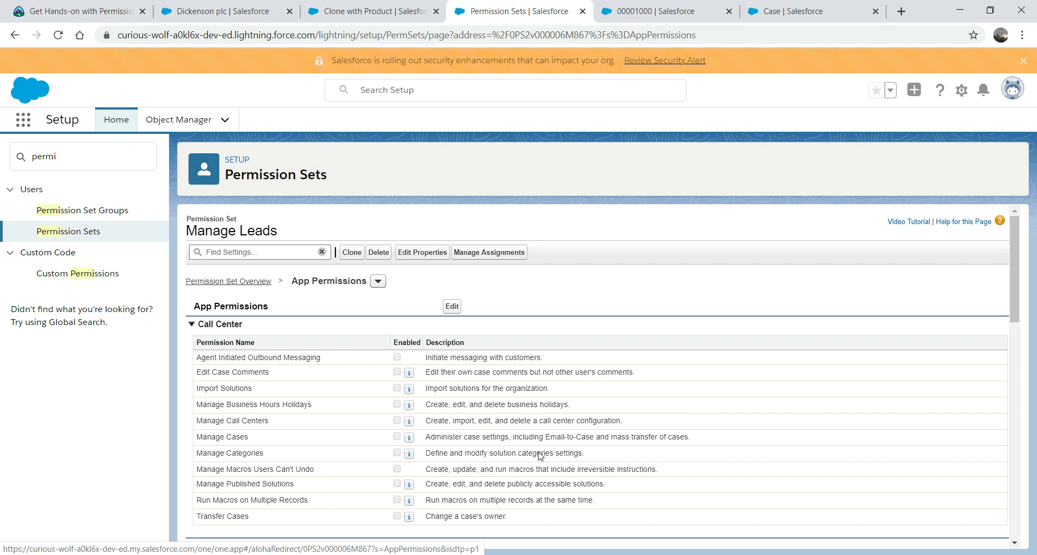
key("ctrl+f")
type("transfer")
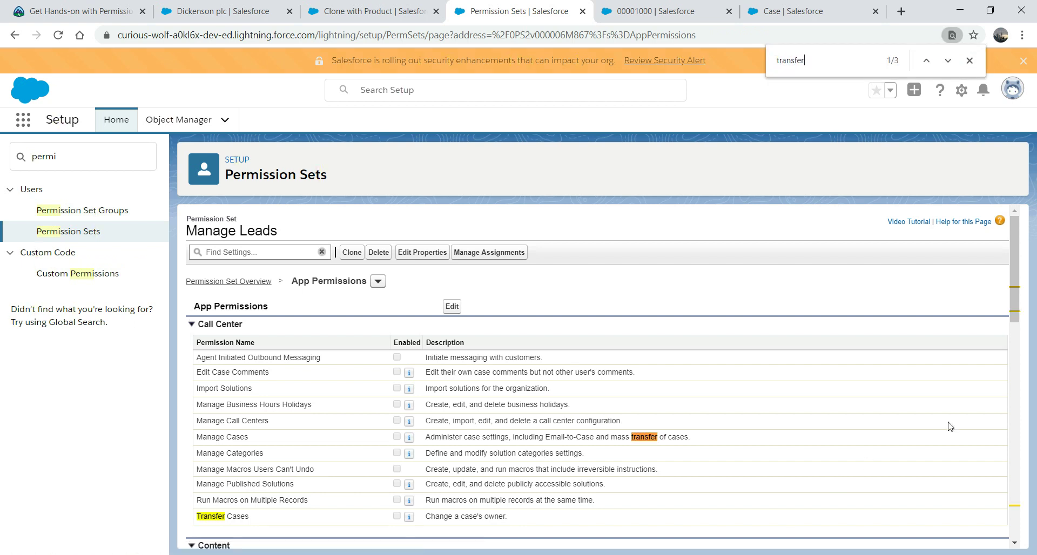
scroll(1009, 510, "down", 10)
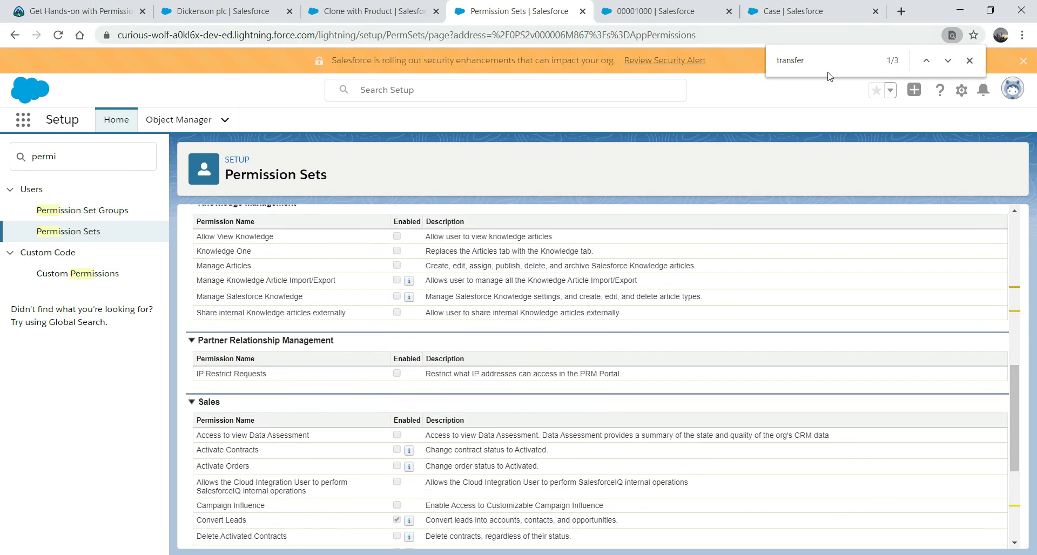
key("Return")
key("Return")
key("Return")
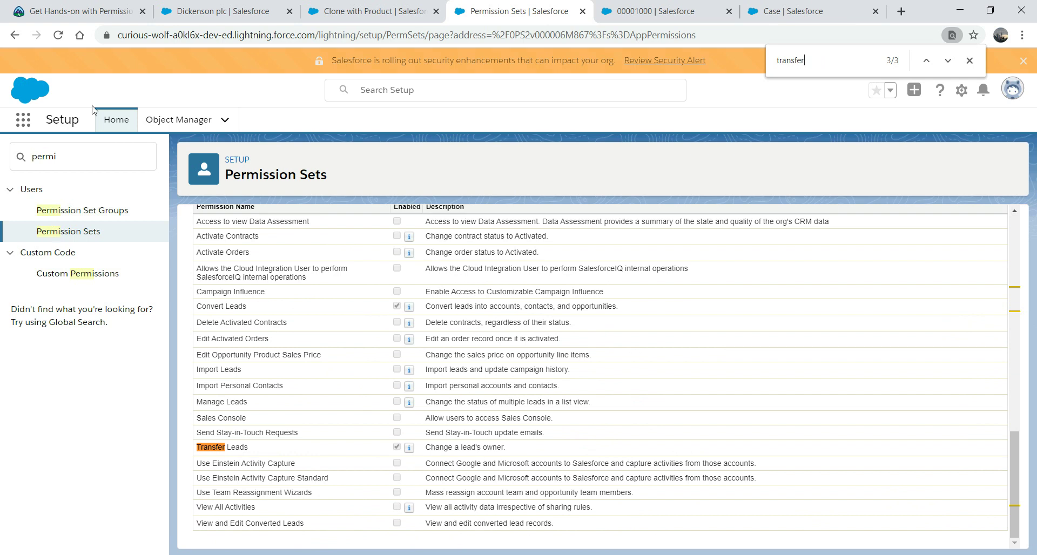
- Find Permission Set Groups in Setup and open the Sales Ops permission set group
double_click(71, 159)
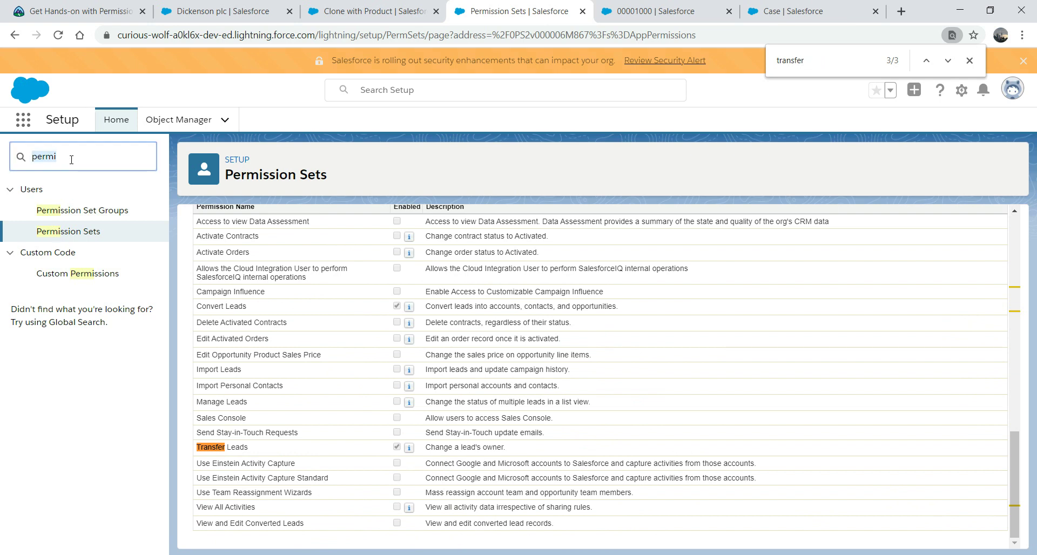
type("permissi")
left_click(85, 210)
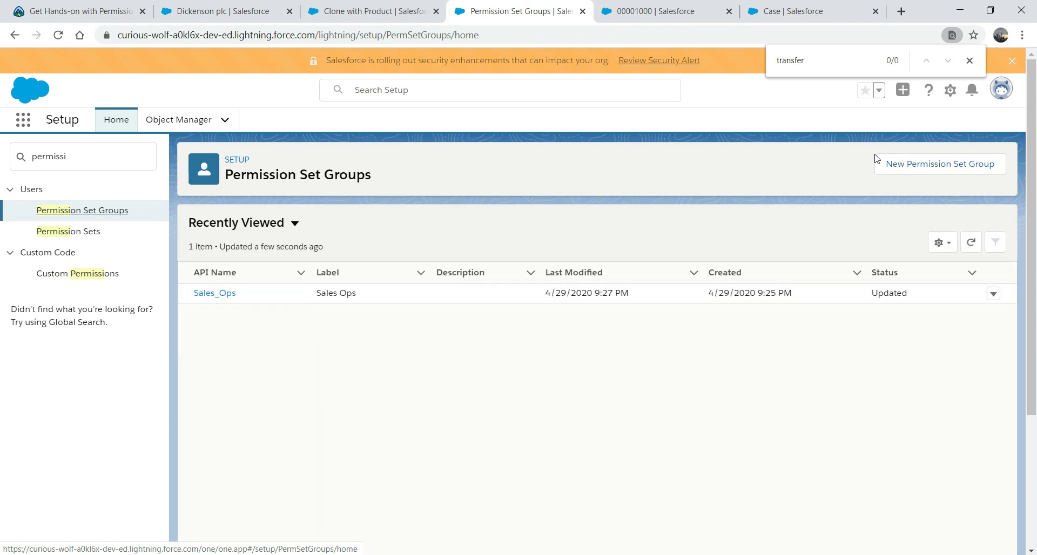
left_click(218, 294)
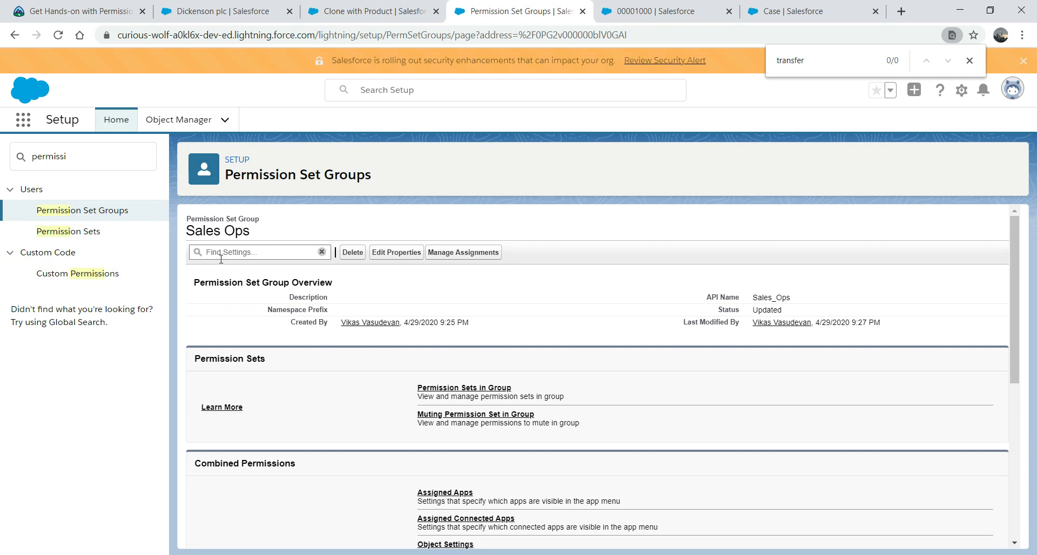
- Return to the Trailhead Permission Set Groups unit and go back to its Learning Objectives
left_click(96, 10)
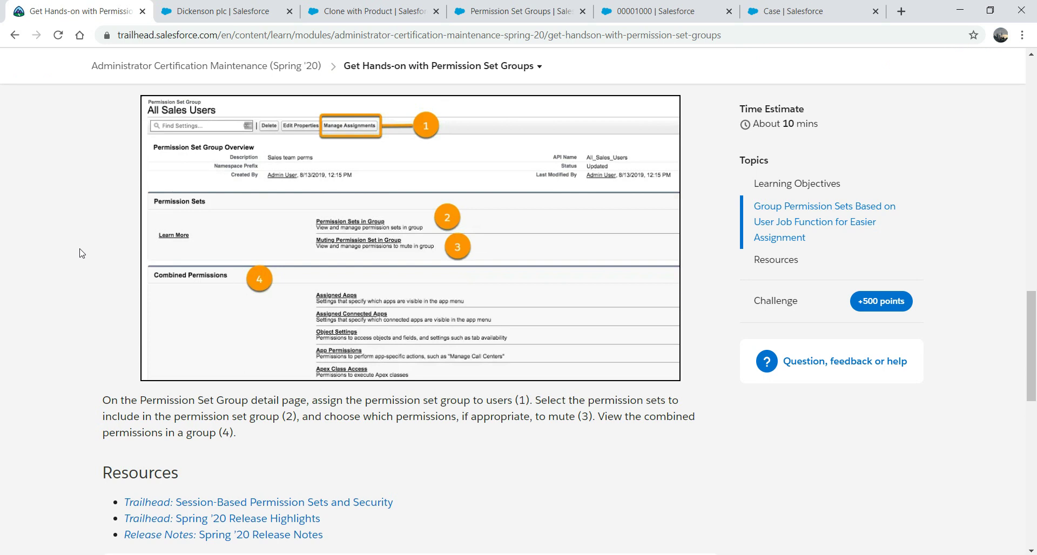
left_click_drag(1031, 346, 1035, 96)
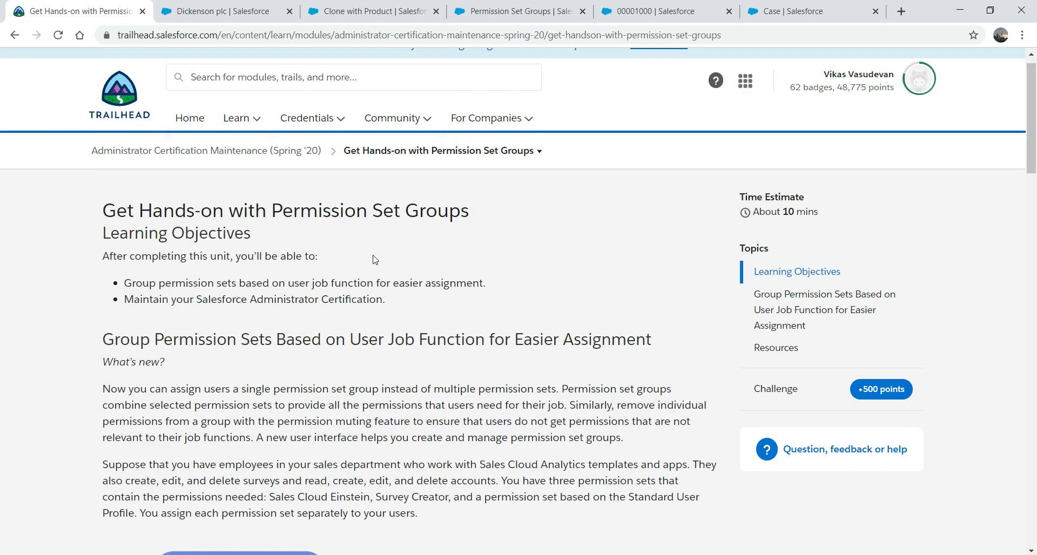